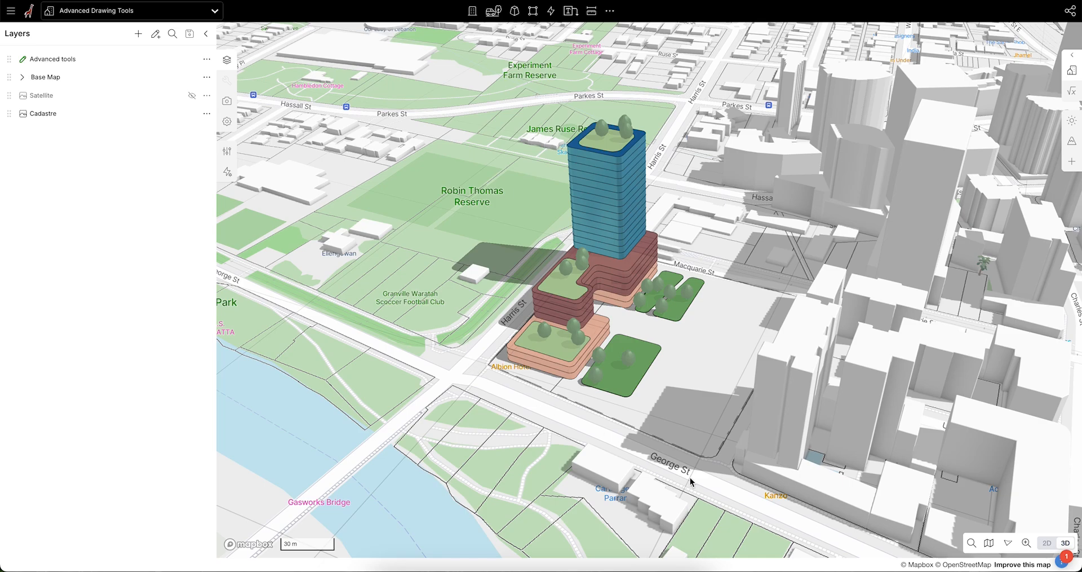
# Inspect the properties of the commercial podium beneath the blue tower and clear the selection.
pyautogui.moveTo(617, 353); pyautogui.dragTo(684, 350, button='right')
pyautogui.scroll(3, 684, 350)
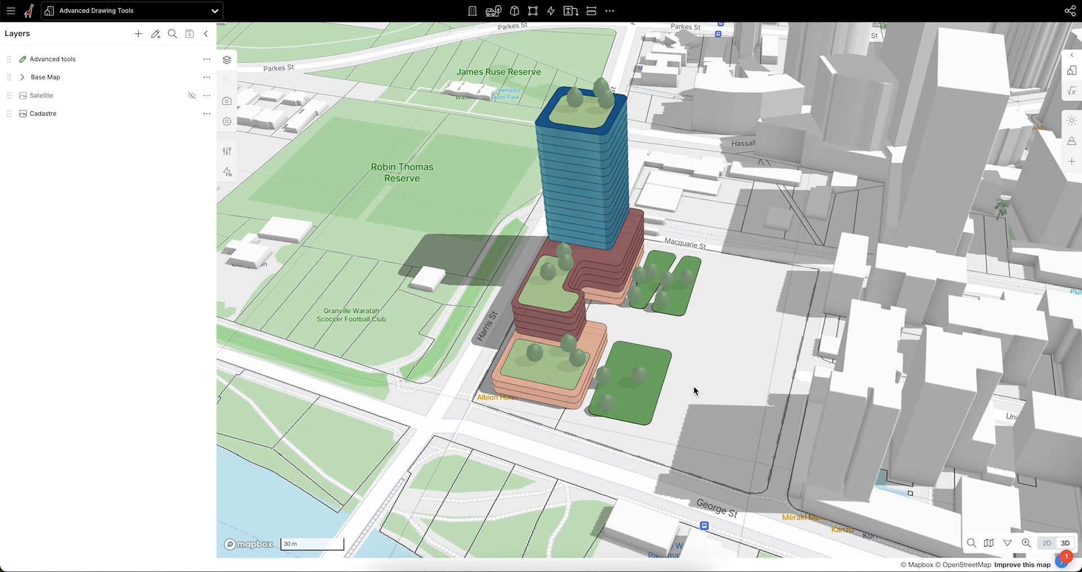
pyautogui.moveTo(658, 300); pyautogui.dragTo(654, 337, button='right')
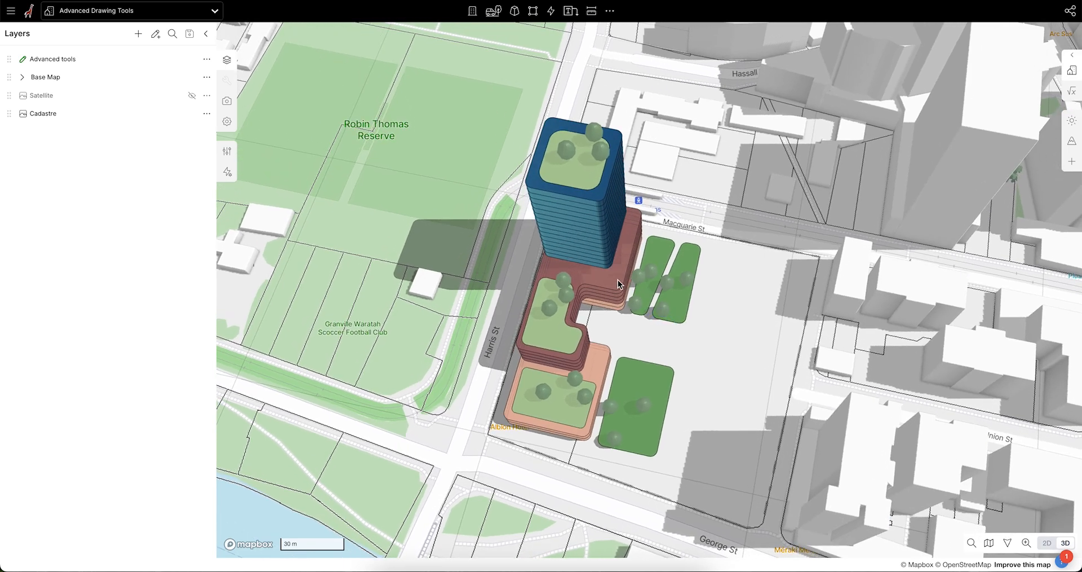
pyautogui.scroll(3, 618, 279)
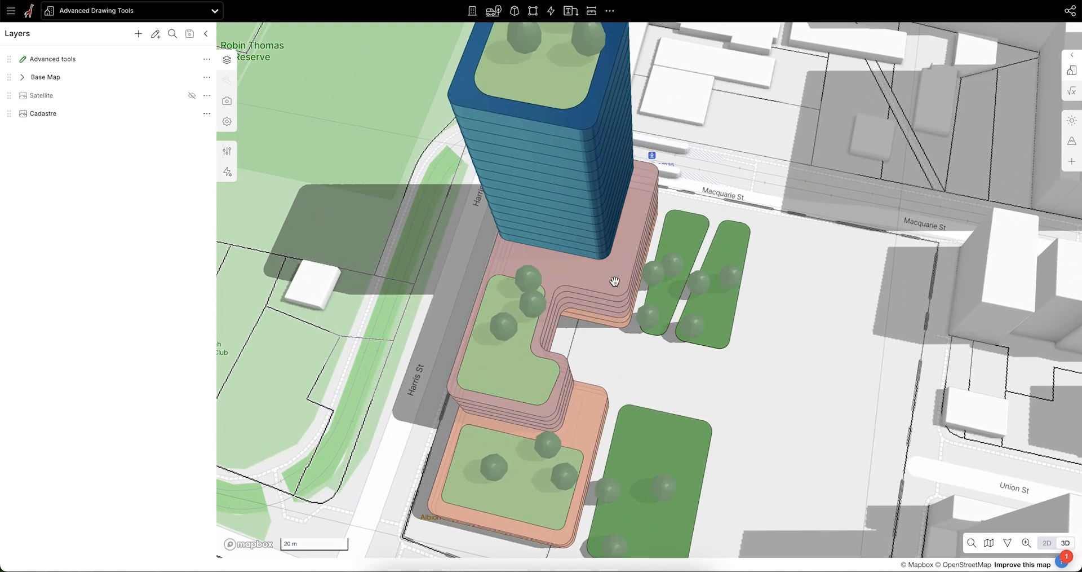
pyautogui.click(615, 281)
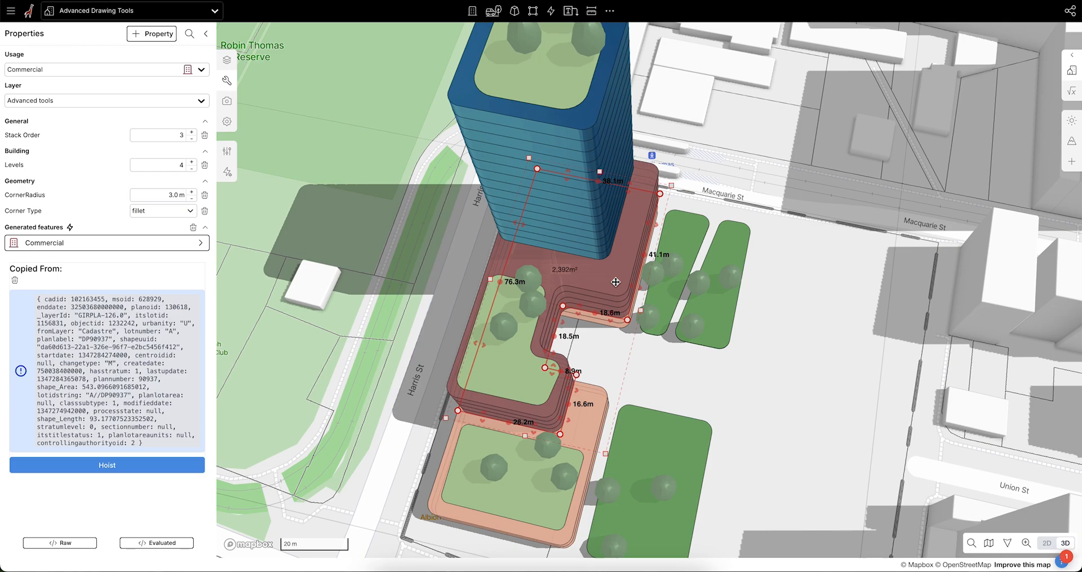
pyautogui.click(773, 369)
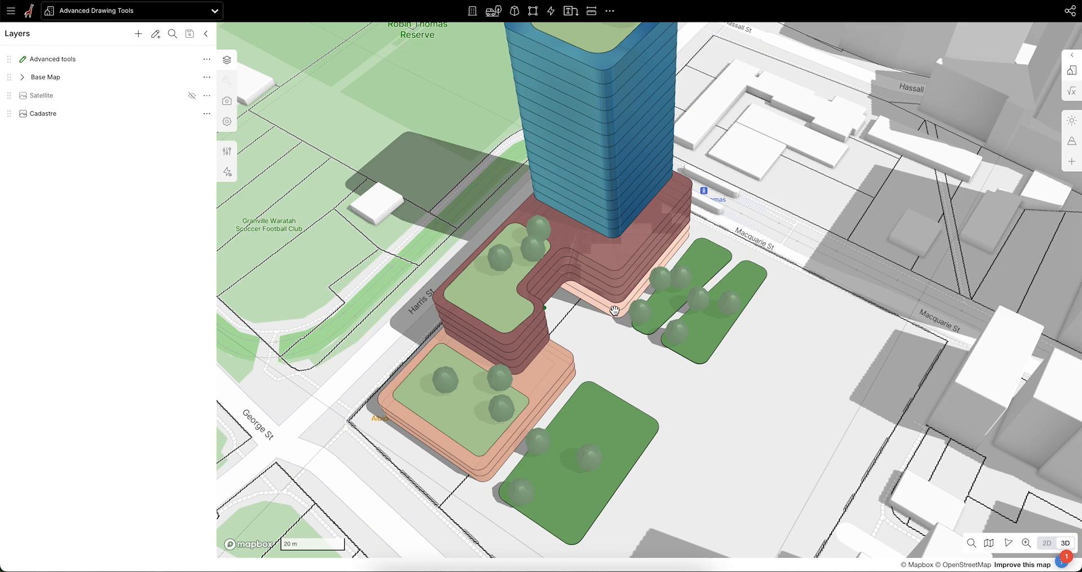
# Turn on X-ray click so that overlapping features can be selected.
pyautogui.scroll(-2, 698, 377)
pyautogui.moveTo(698, 377); pyautogui.dragTo(703, 375, button='right')
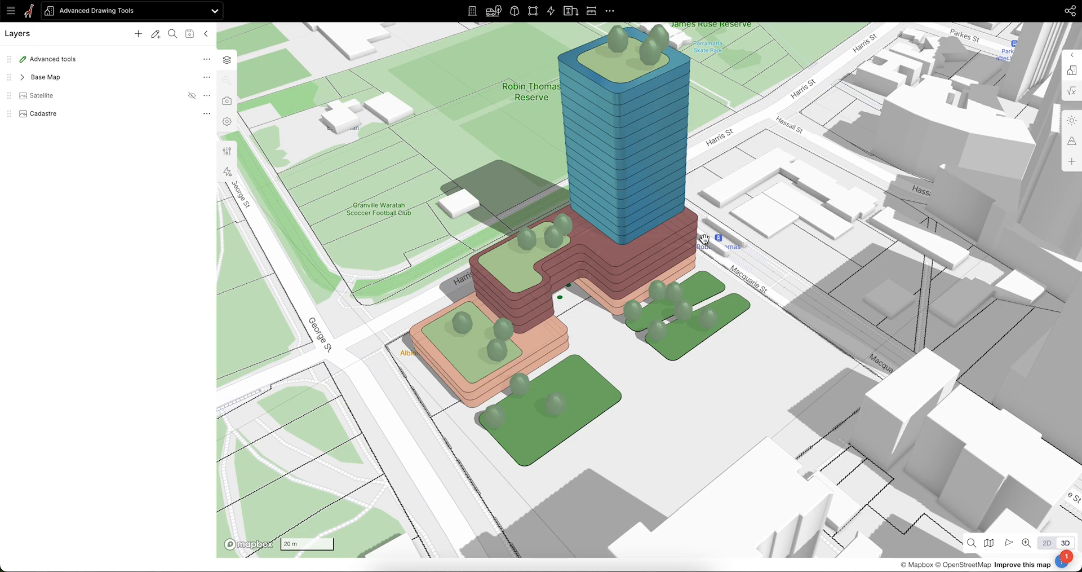
pyautogui.click(610, 12)
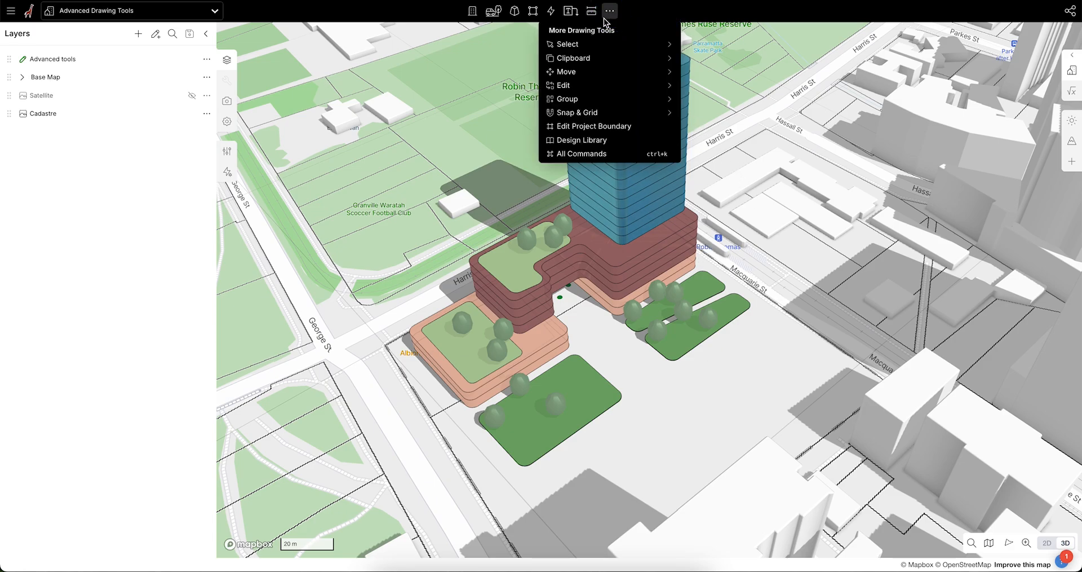
pyautogui.moveTo(593, 43)
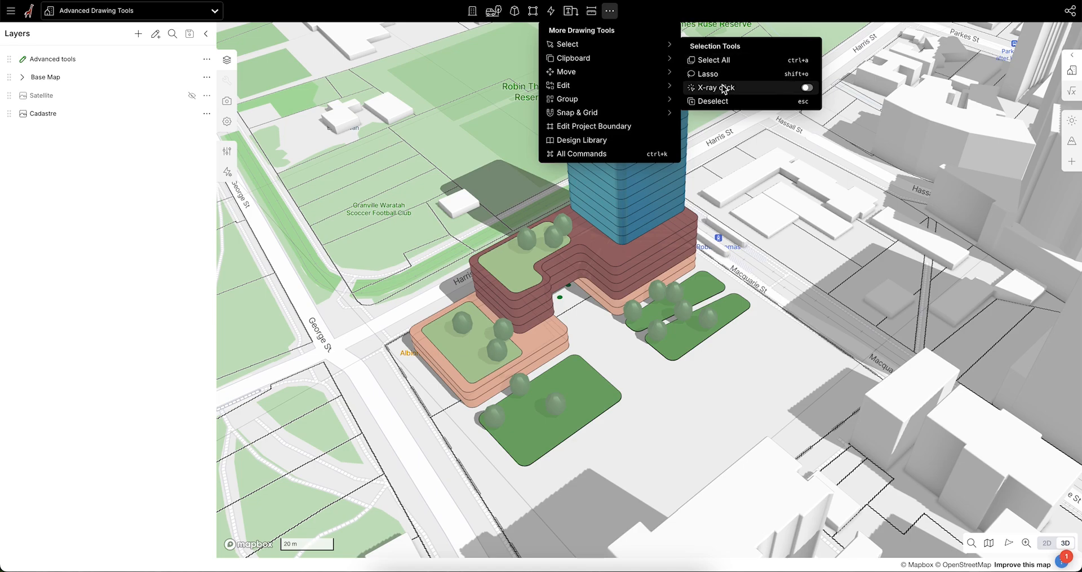
pyautogui.click(799, 89)
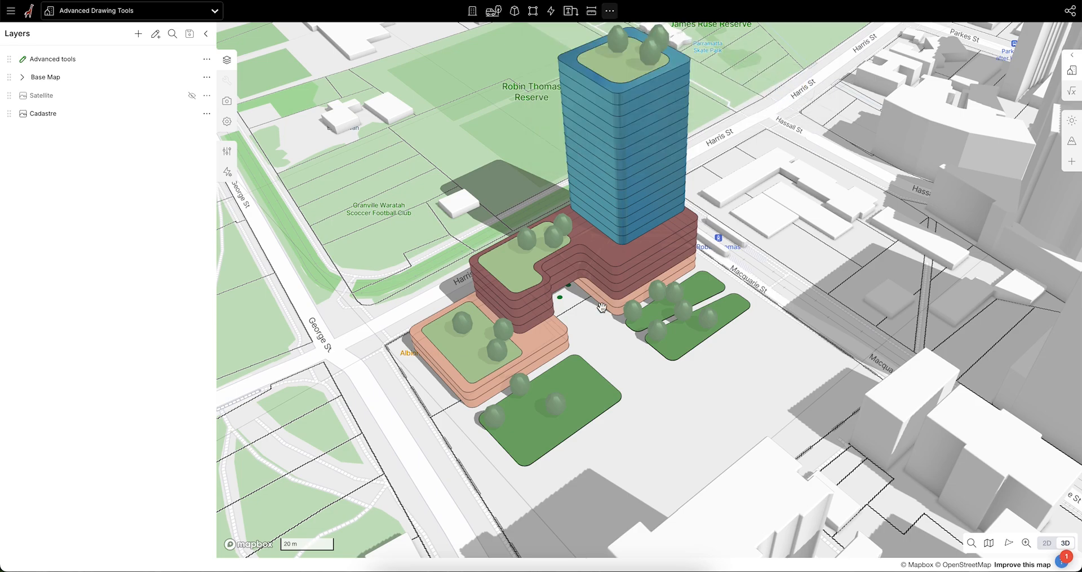
# Select the retail volume hidden beneath the commercial podium to view its properties, and clear the selection.
pyautogui.scroll(-3, 602, 307)
pyautogui.scroll(5, 615, 310)
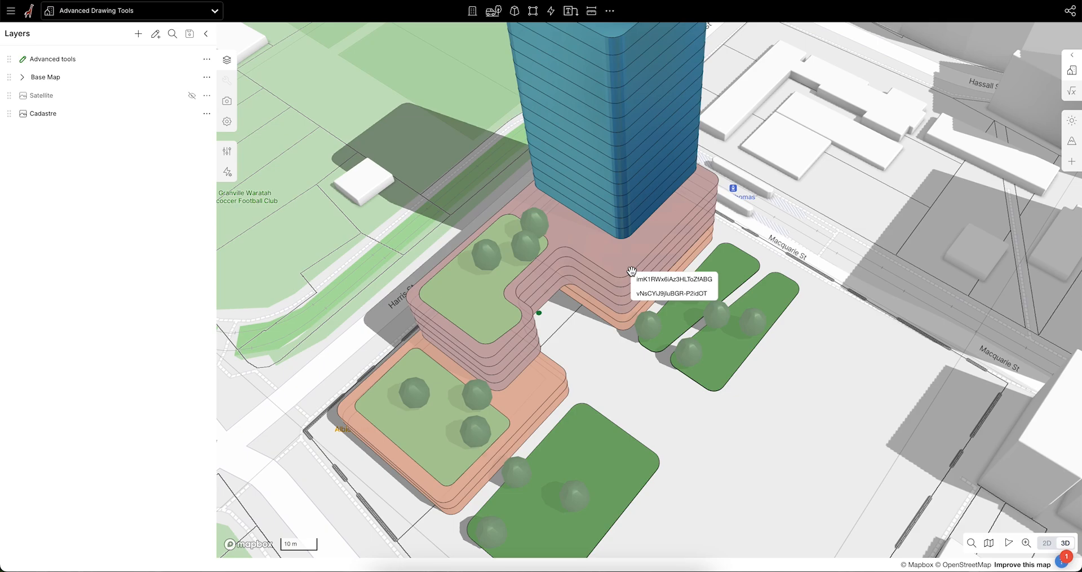
pyautogui.click(665, 279)
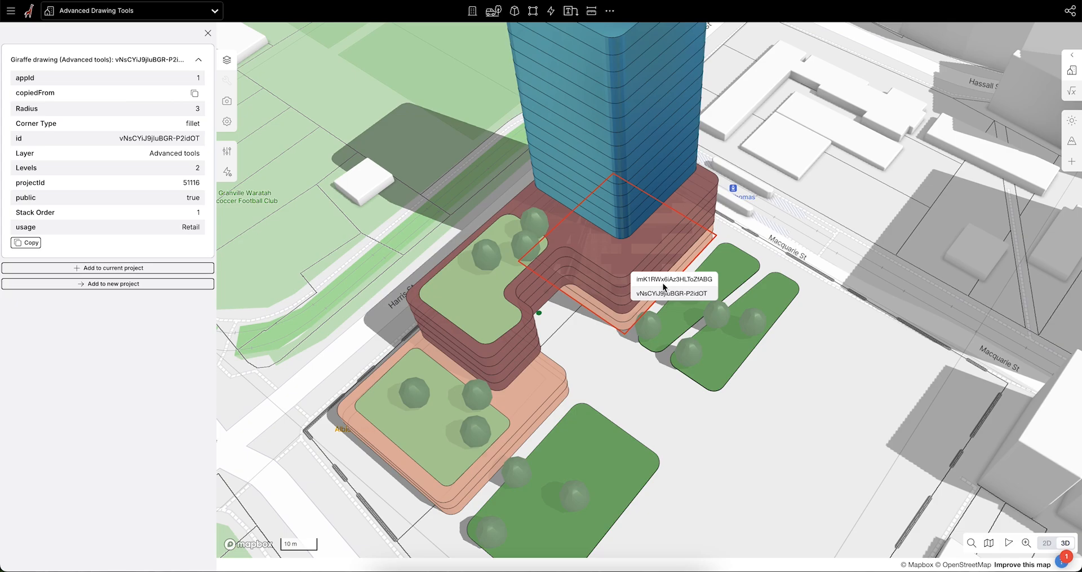
pyautogui.click(664, 294)
pyautogui.click(664, 294)
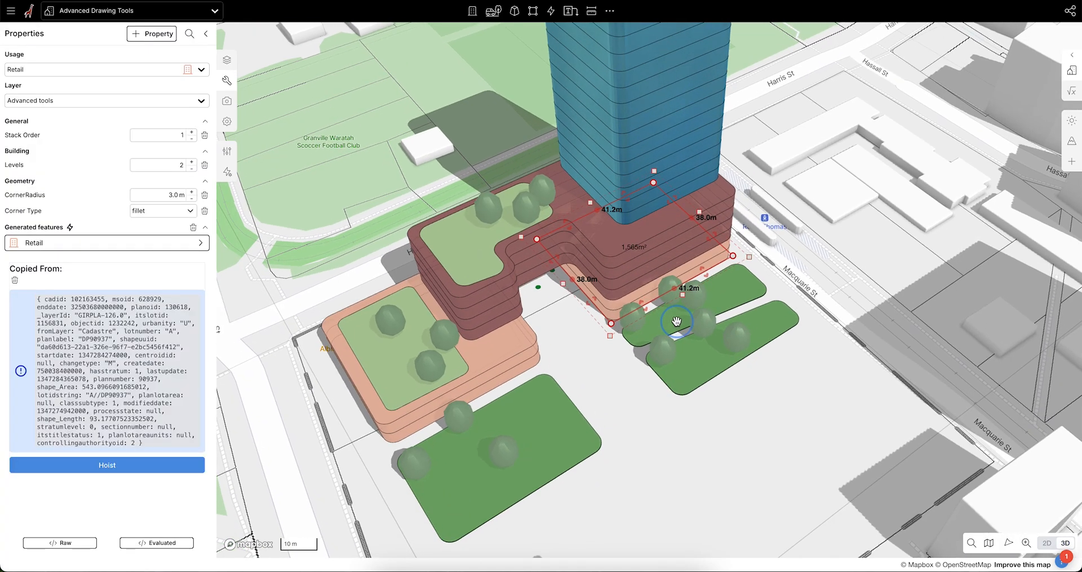
pyautogui.moveTo(678, 330); pyautogui.dragTo(673, 336, button='right')
pyautogui.scroll(-2, 657, 397)
pyautogui.moveTo(656, 403); pyautogui.dragTo(657, 445, button='right')
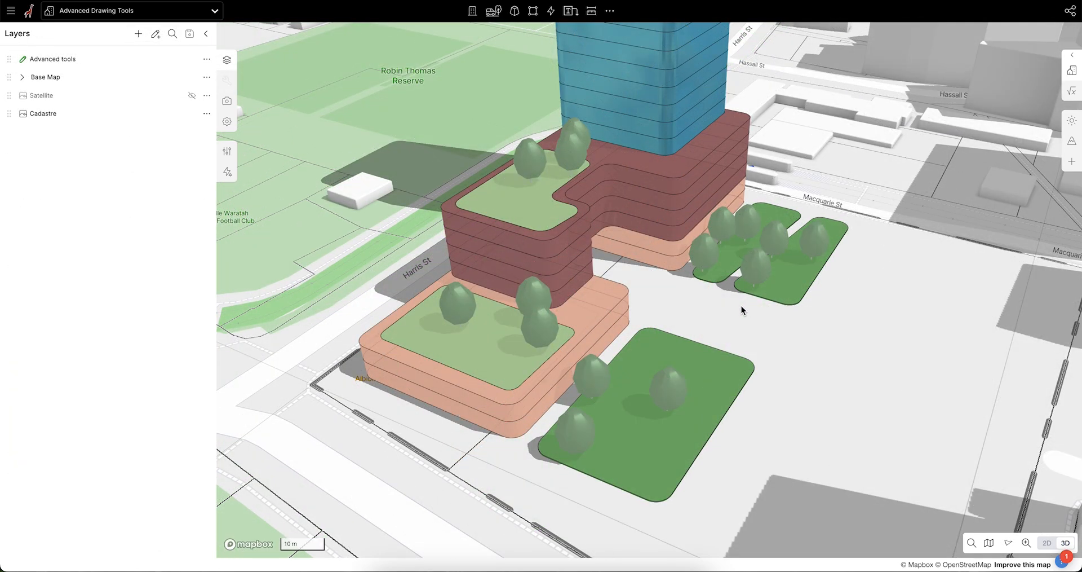
# In the 2D plan view, draw a rectangle about 37.5 m by 86.3 m on the lot's empty Union St side.
pyautogui.moveTo(665, 288); pyautogui.dragTo(686, 303, button='right')
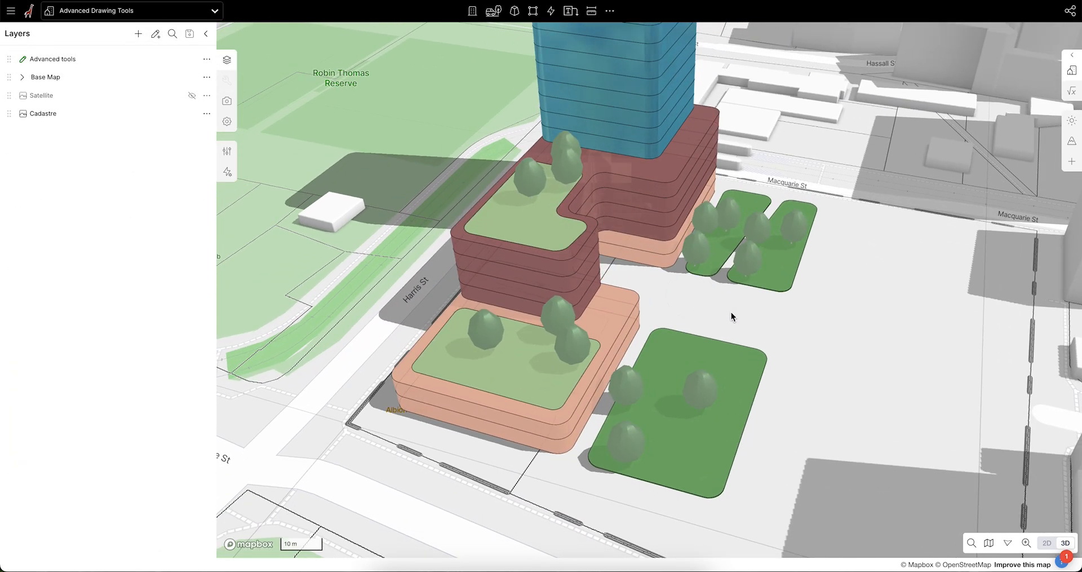
pyautogui.scroll(2, 797, 314)
pyautogui.moveTo(749, 310); pyautogui.dragTo(703, 342, button='right')
pyautogui.scroll(-5, 807, 326)
pyautogui.press('t')
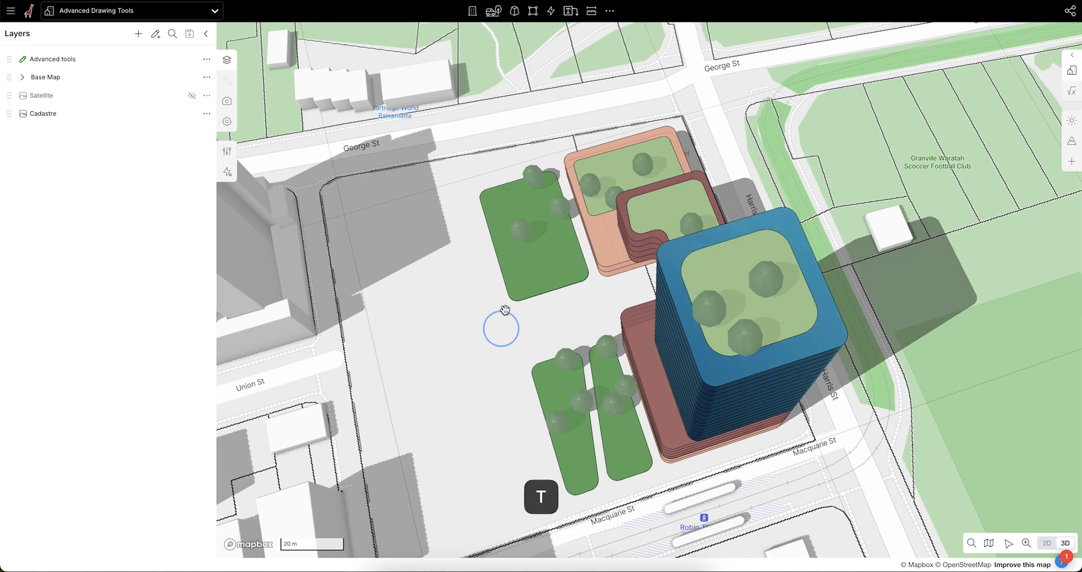
pyautogui.press('t')
pyautogui.rightClick(502, 329)
pyautogui.scroll(2, 375, 275)
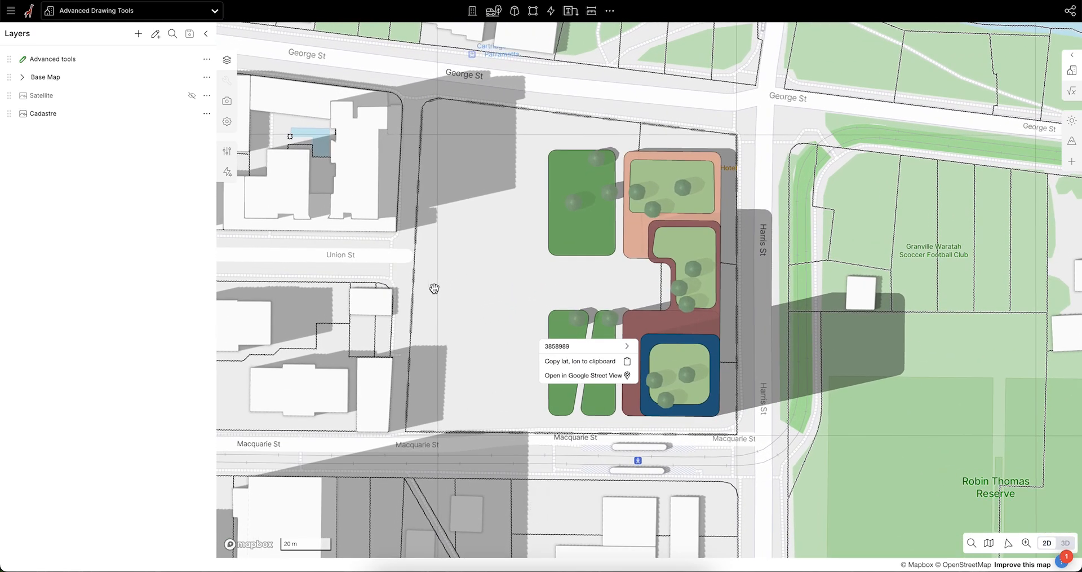
pyautogui.click(533, 11)
pyautogui.click(507, 41)
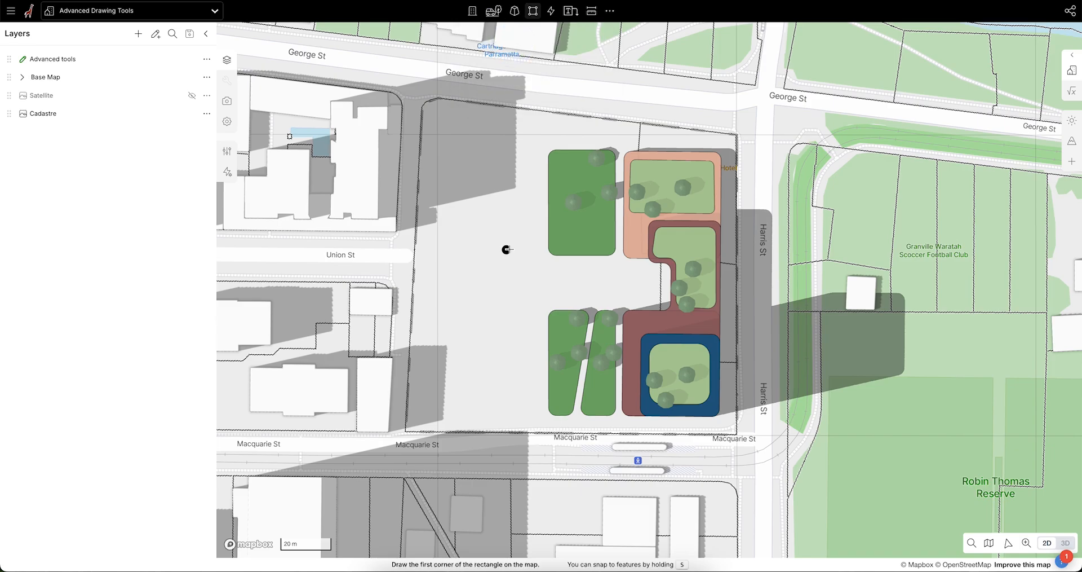
pyautogui.keyDown('shift'); pyautogui.click(533, 410); pyautogui.keyUp('shift')
pyautogui.keyDown('shift'); pyautogui.click(438, 411); pyautogui.keyUp('shift')
pyautogui.keyDown('shift'); pyautogui.click(485, 189); pyautogui.keyUp('shift')
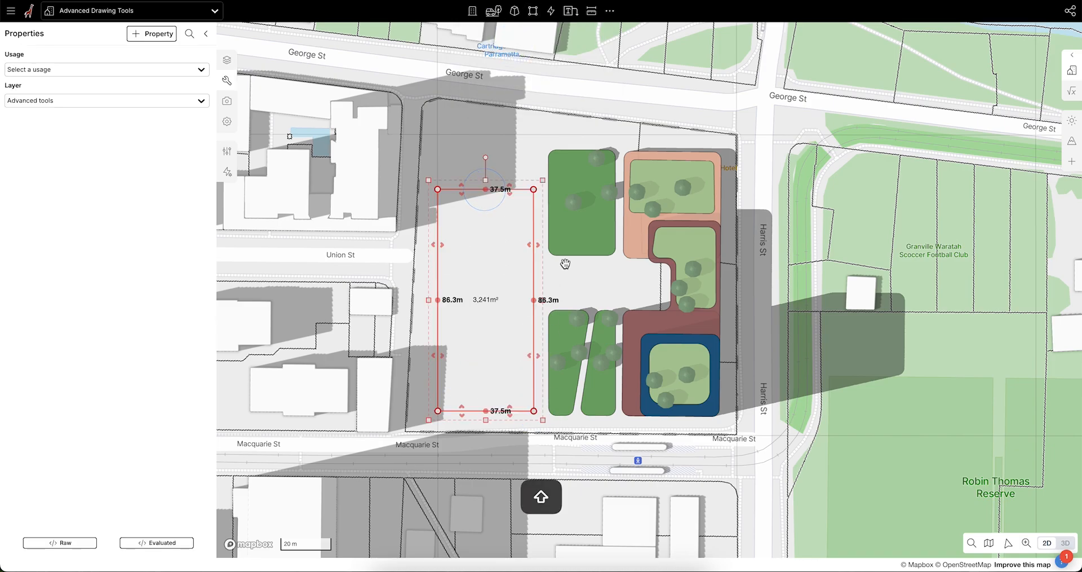
pyautogui.click(514, 144)
# In the 3D view, compare the properties of the new rectangle and the retail podium near George St.
pyautogui.press('t')
pyautogui.moveTo(717, 320); pyautogui.dragTo(618, 316, button='right')
pyautogui.scroll(2, 798, 301)
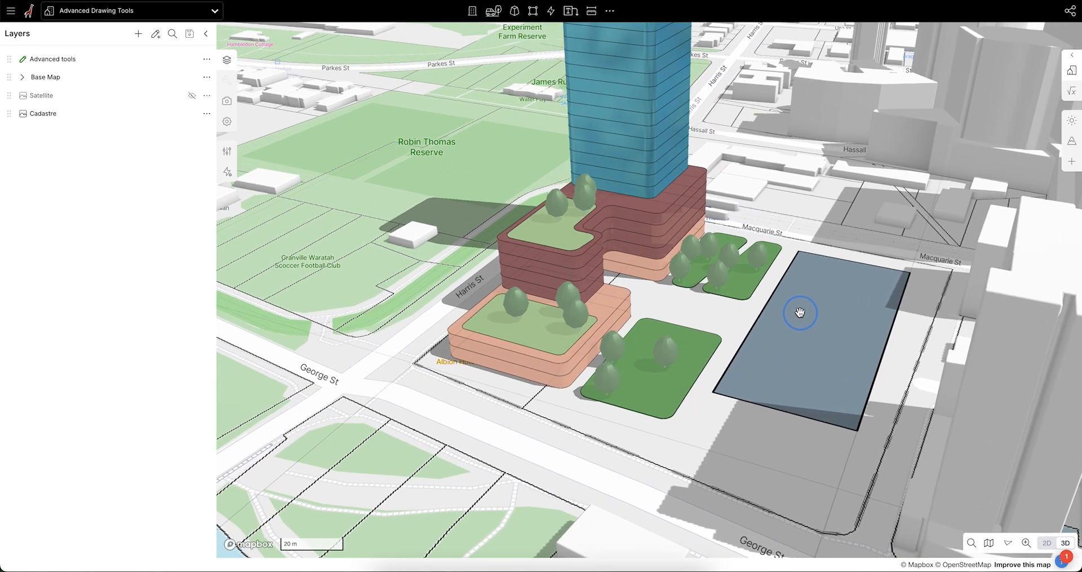
pyautogui.click(833, 294)
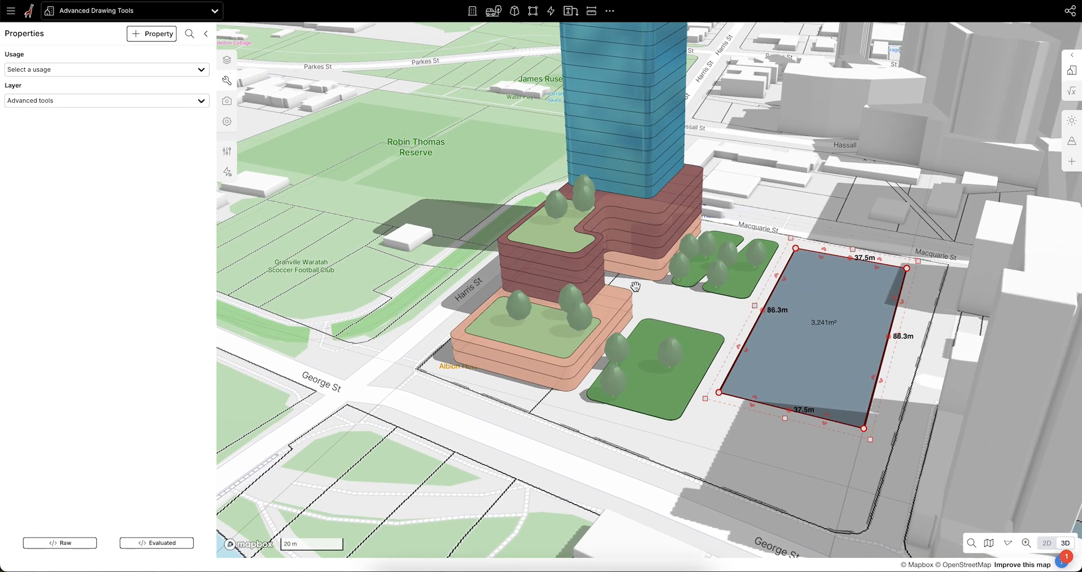
pyautogui.click(617, 309)
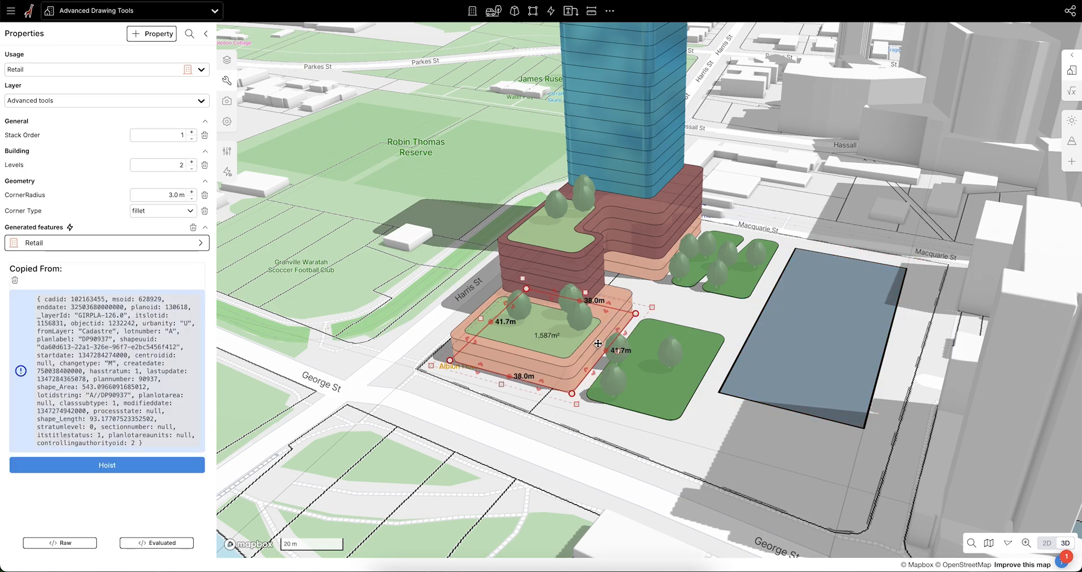
pyautogui.click(690, 311)
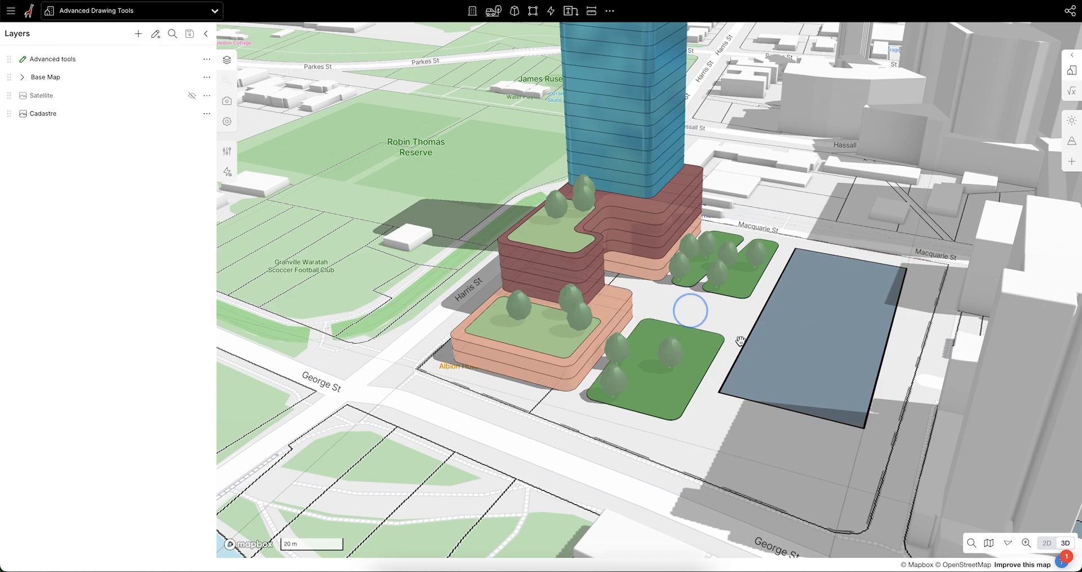
# Copy the properties of the retail volume beneath the commercial podium onto the blank rectangle with the Eyedropper.
pyautogui.click(834, 313)
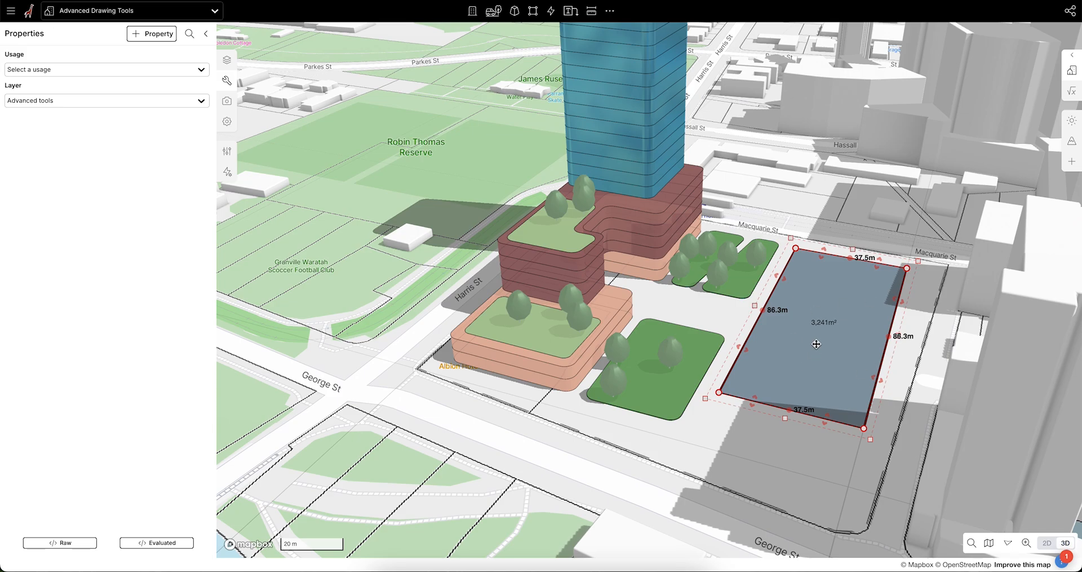
pyautogui.click(609, 12)
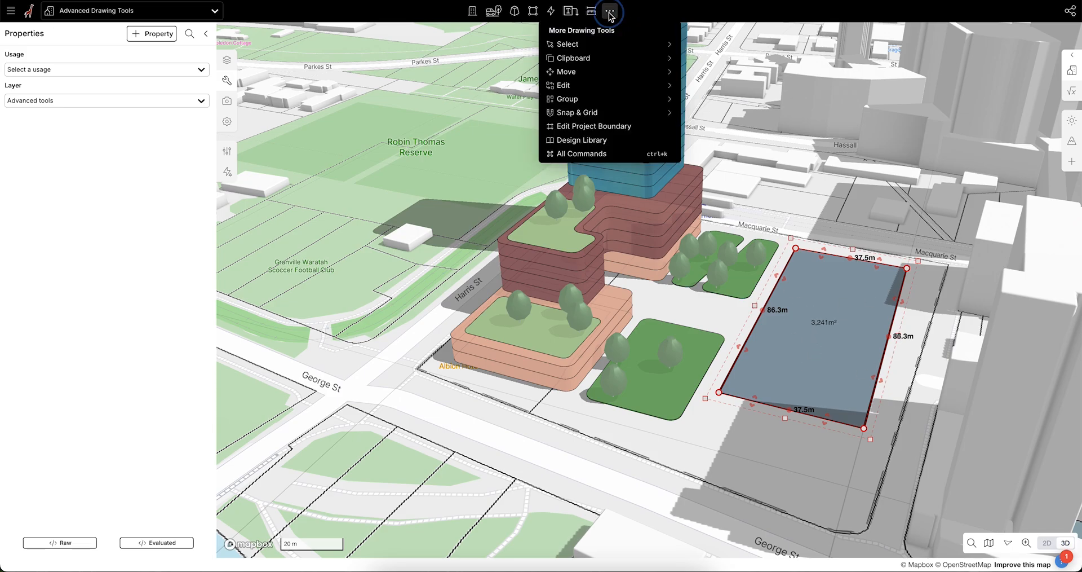
pyautogui.moveTo(579, 59)
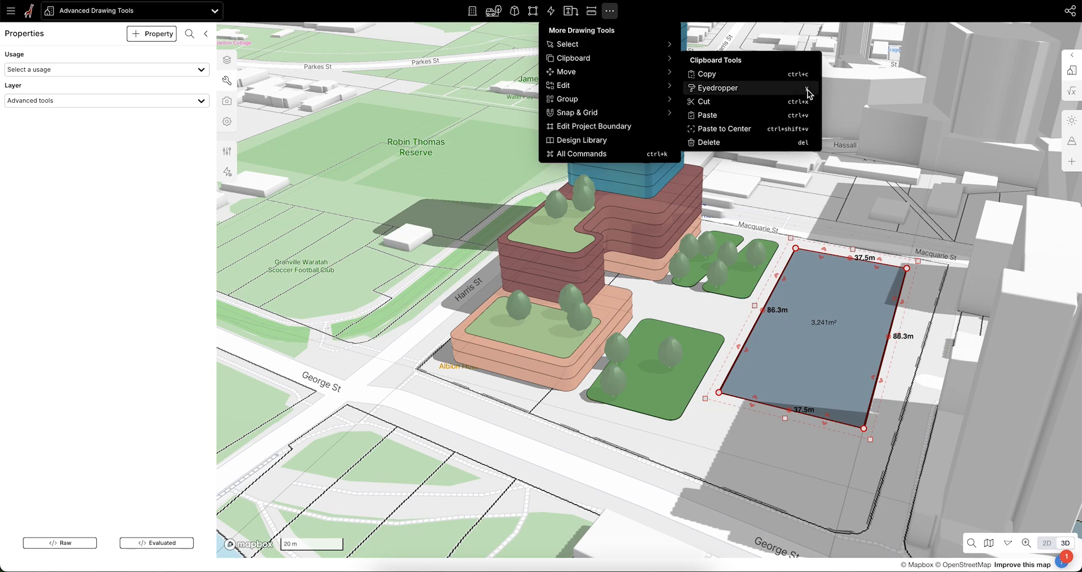
pyautogui.click(747, 90)
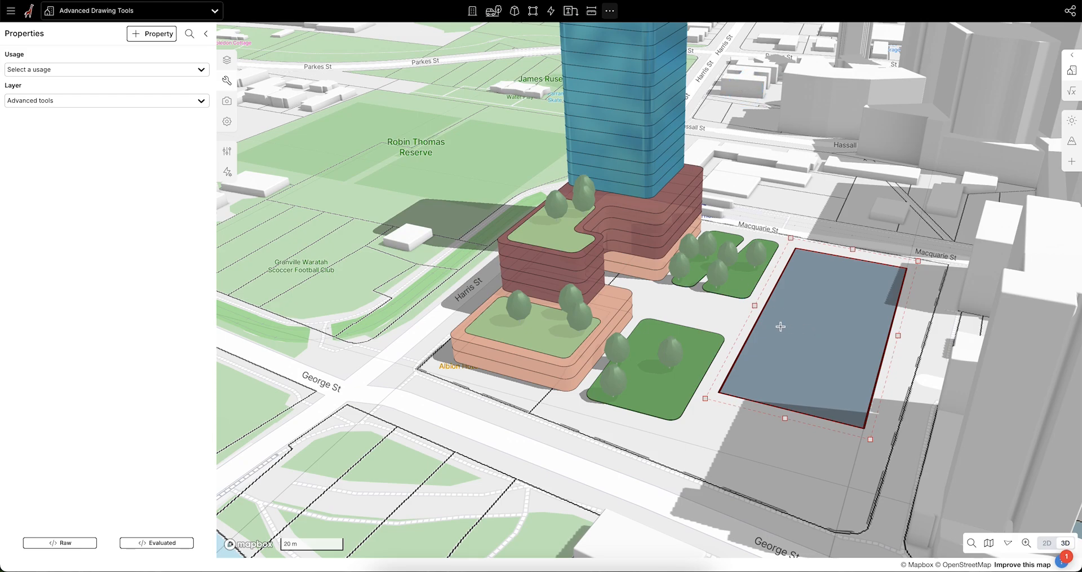
pyautogui.click(651, 267)
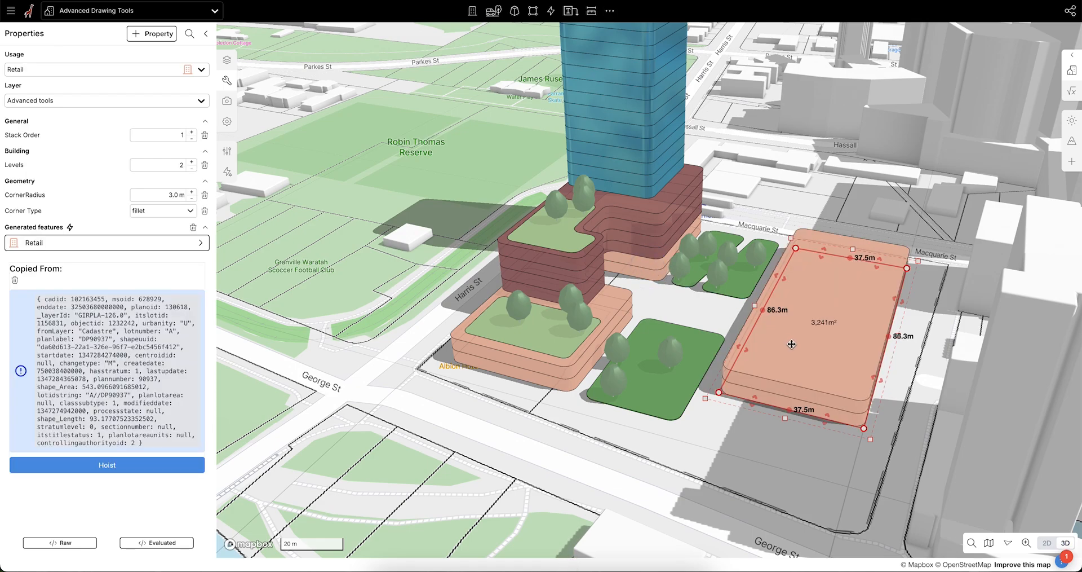
pyautogui.scroll(5, 710, 285)
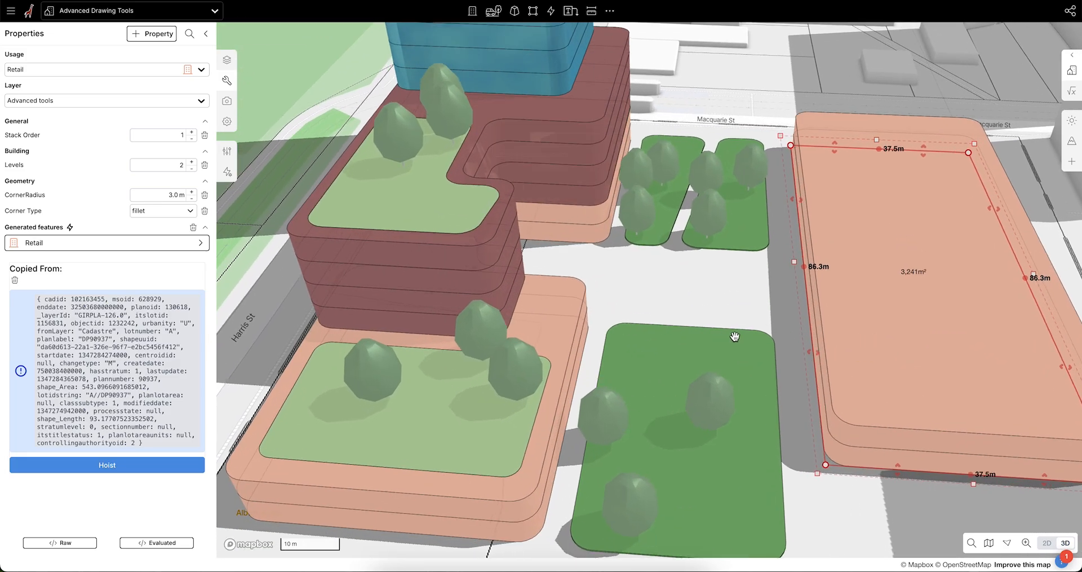
pyautogui.moveTo(735, 336); pyautogui.dragTo(720, 332, button='right')
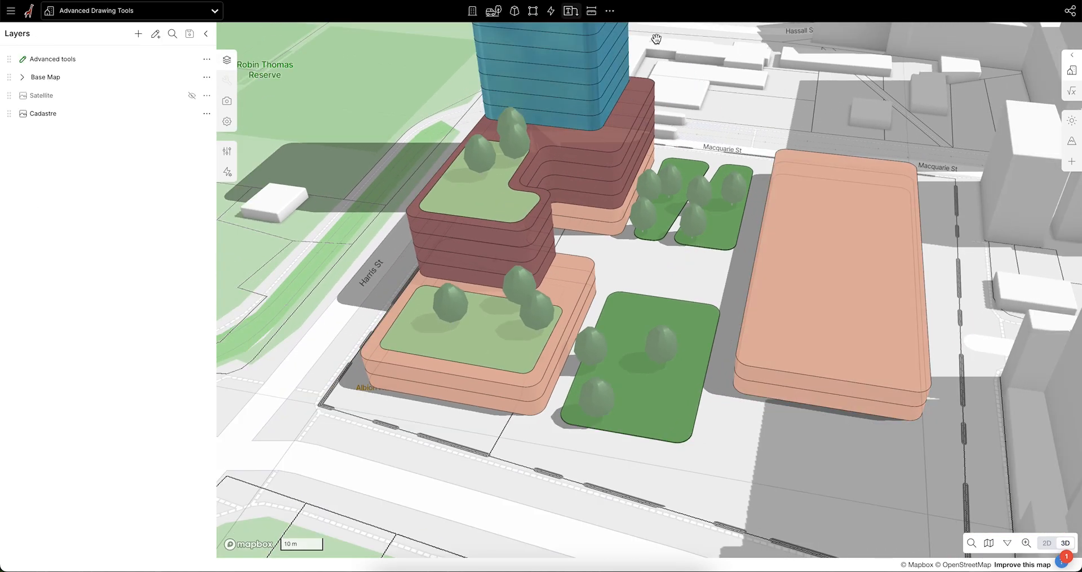
# Start Base point Move on the retail block and, in the 2D view, snap the base point to its Macquarie St corner facing the green strips.
pyautogui.click(610, 11)
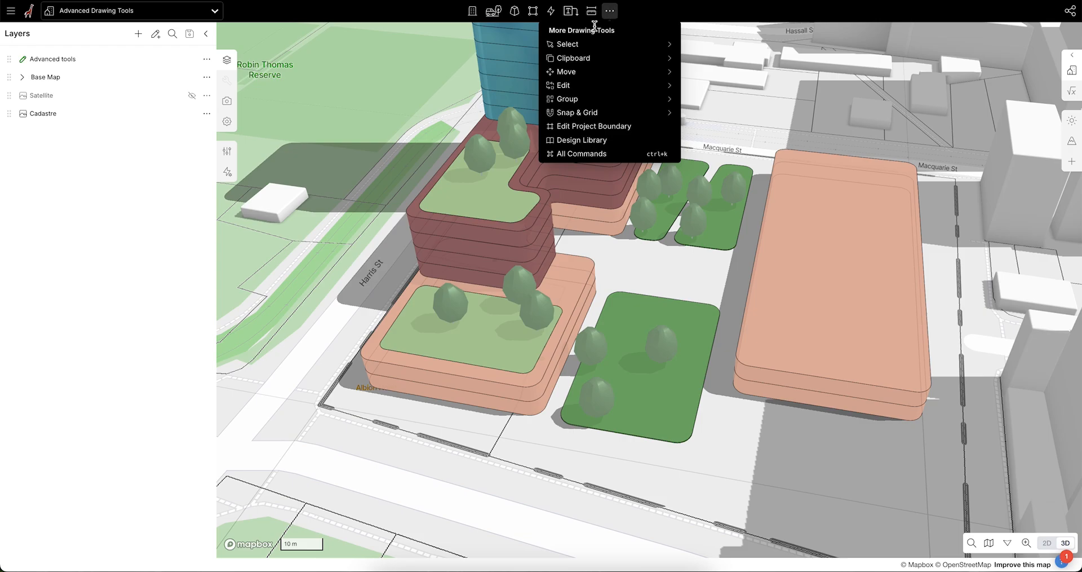
pyautogui.moveTo(591, 59)
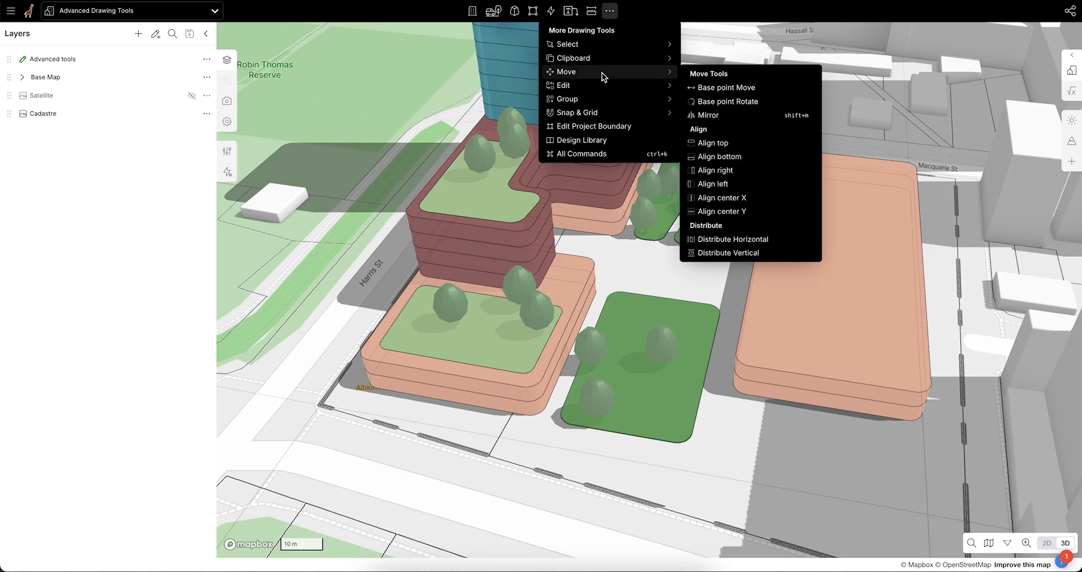
pyautogui.click(722, 89)
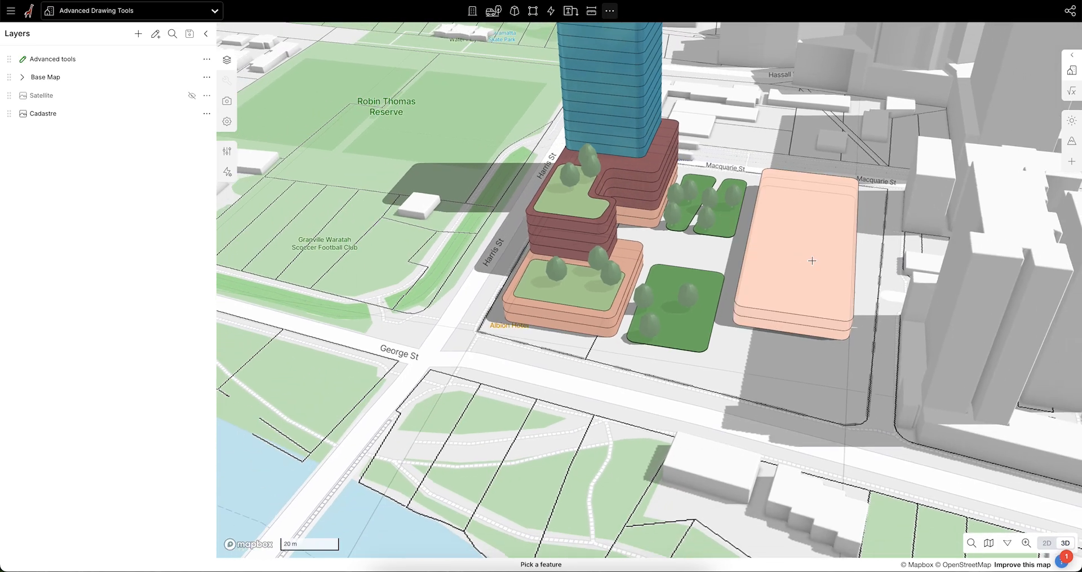
pyautogui.click(796, 291)
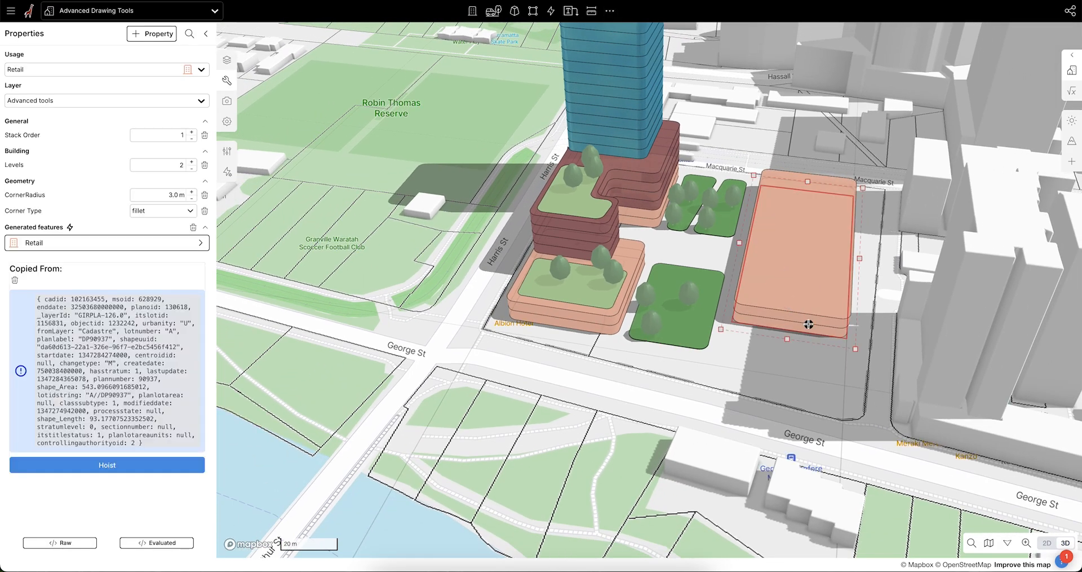
pyautogui.moveTo(810, 324); pyautogui.dragTo(810, 359, button='right')
pyautogui.click(828, 356)
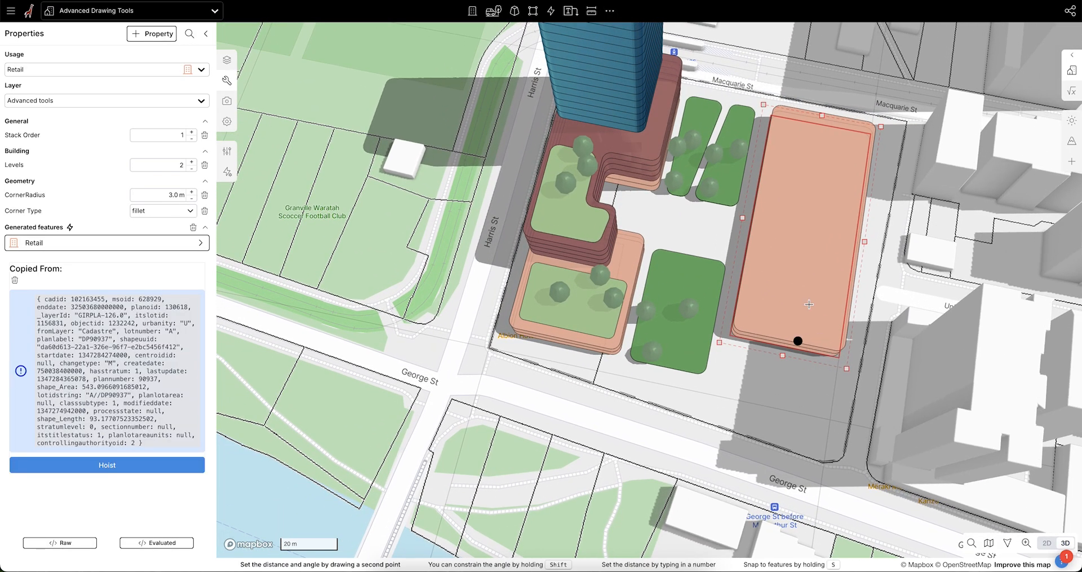
pyautogui.press('t')
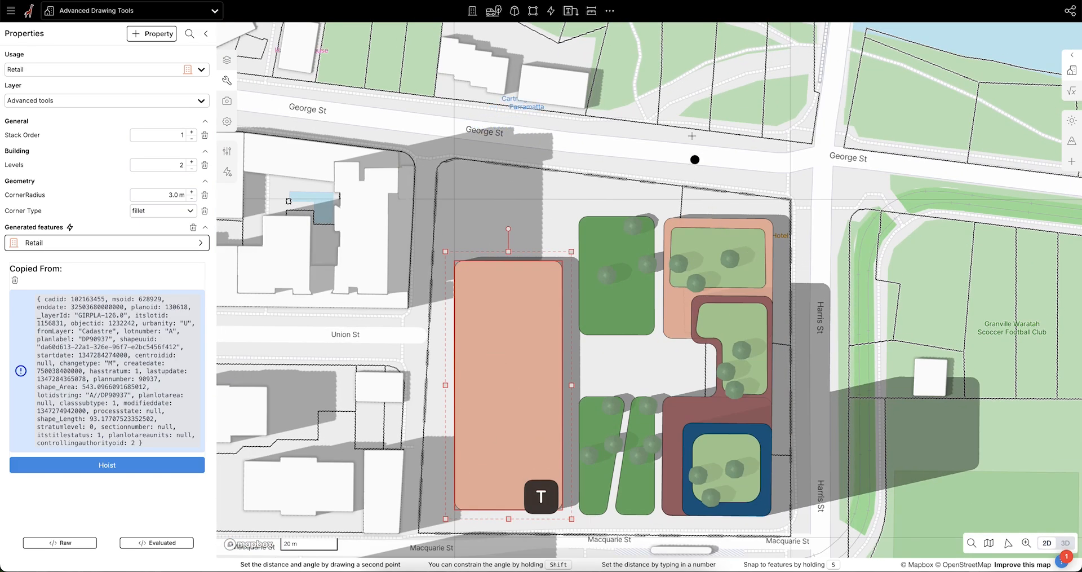
pyautogui.scroll(-2, 727, 136)
pyautogui.scroll(5, 558, 524)
pyautogui.scroll(2, 595, 372)
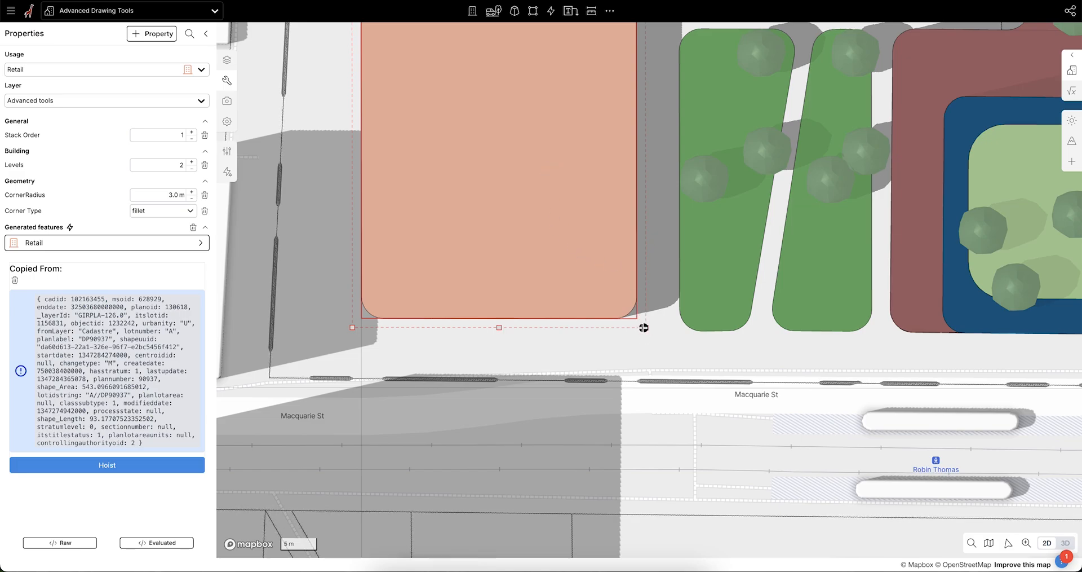
pyautogui.press('s')
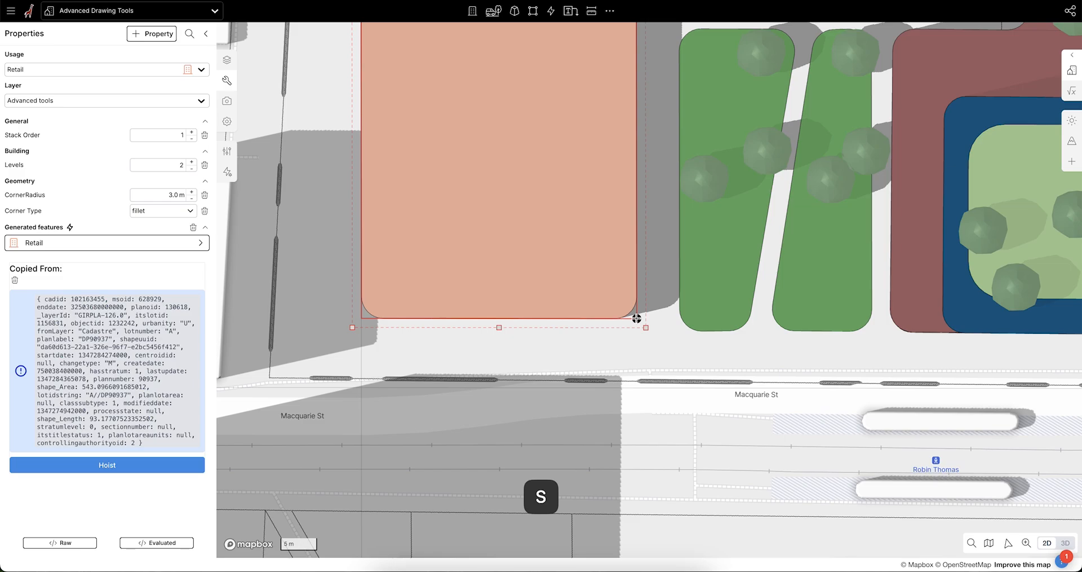
pyautogui.click(636, 318)
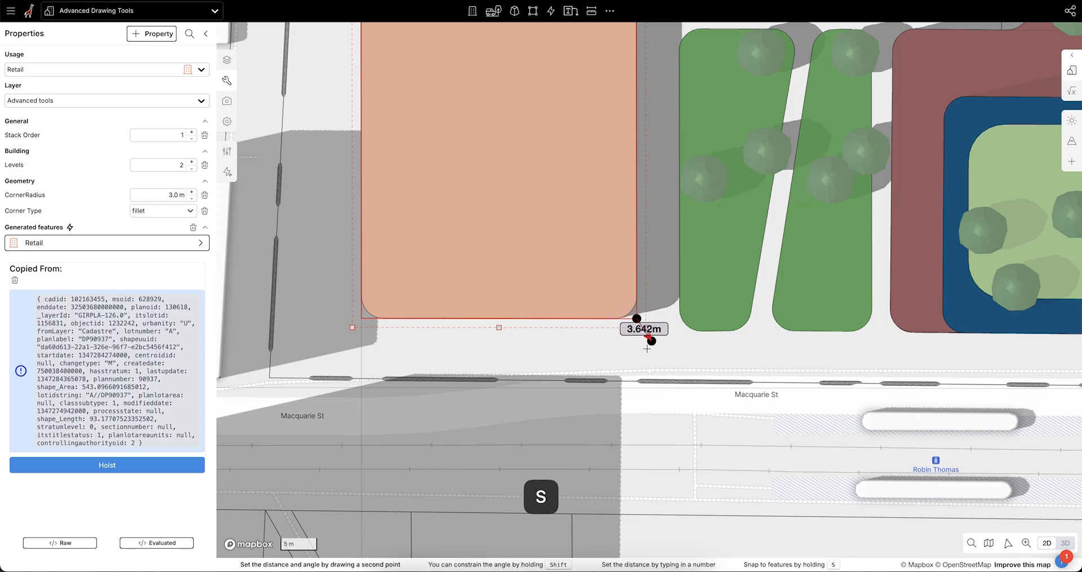
# Move the retail block about 40.3 m by snapping its base point to the George St end of the adjacent green strip.
pyautogui.scroll(-3, 641, 360)
pyautogui.scroll(-1, 641, 364)
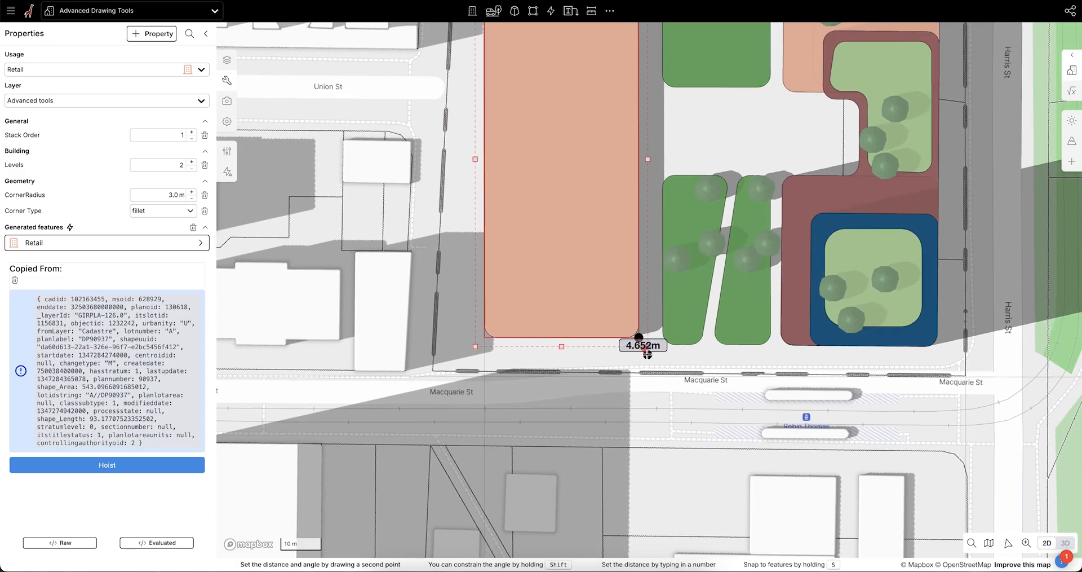
pyautogui.scroll(-2, 720, 363)
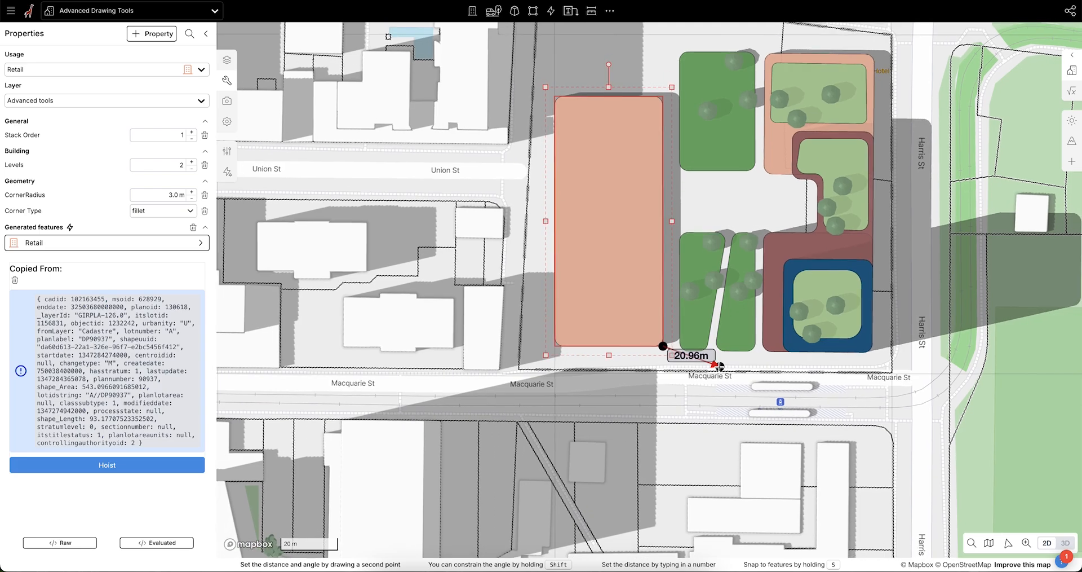
pyautogui.scroll(4, 679, 342)
pyautogui.scroll(3, 665, 387)
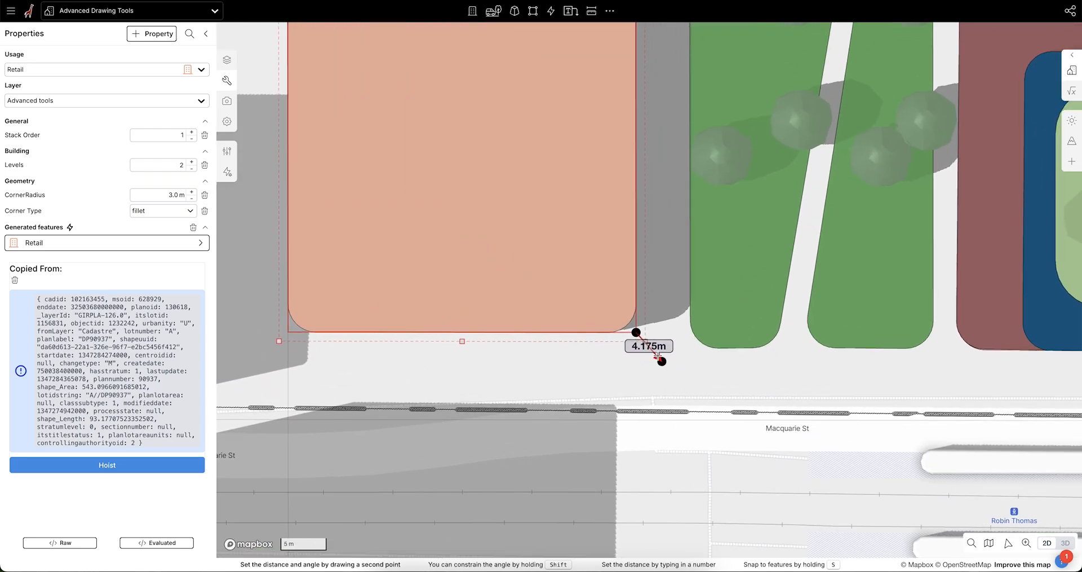
pyautogui.scroll(-3, 659, 395)
pyautogui.scroll(2, 669, 170)
pyautogui.scroll(1, 669, 169)
pyautogui.press('s')
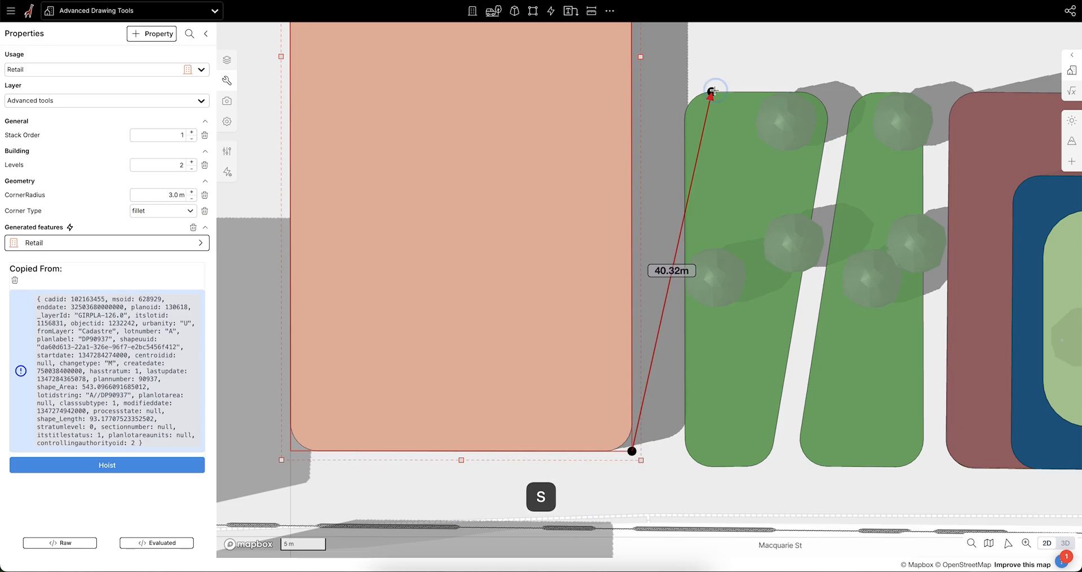
pyautogui.click(712, 92)
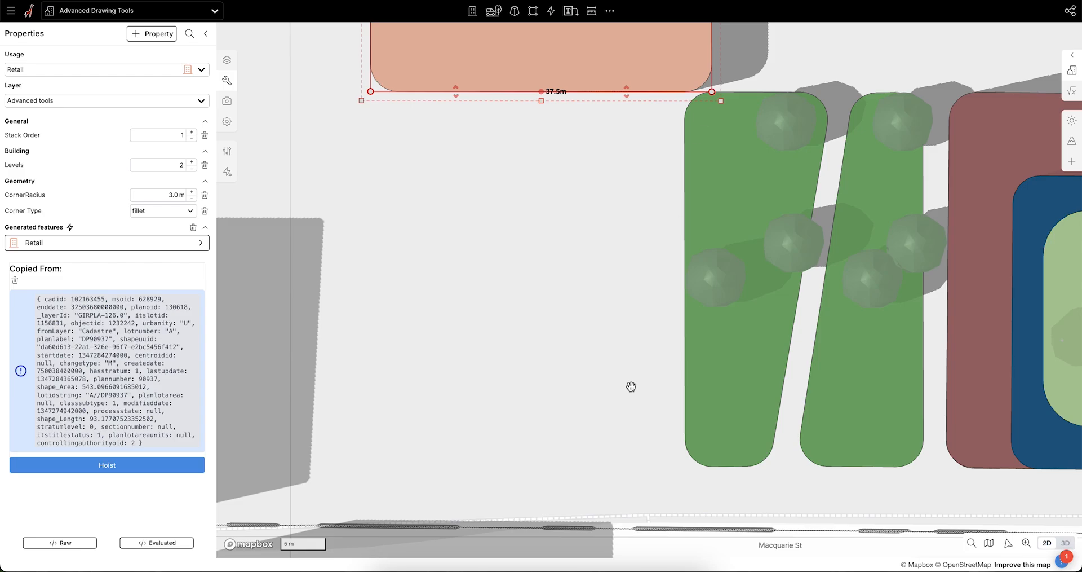
# Move the retail block back into the empty Union St side of the lot and shorten its long sides to about 48 m.
pyautogui.scroll(-5, 689, 299)
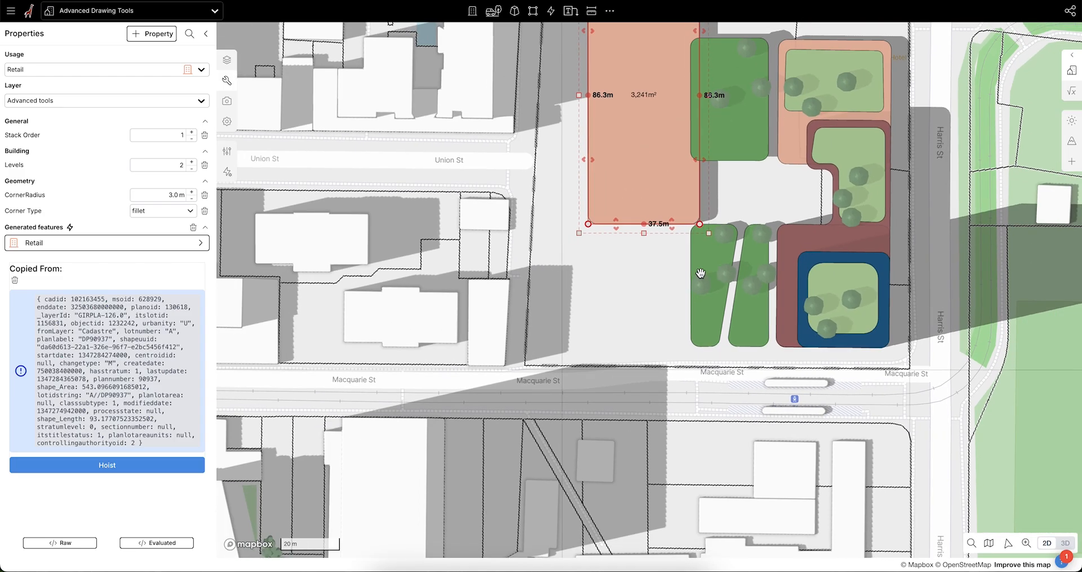
pyautogui.moveTo(662, 136); pyautogui.dragTo(632, 160)
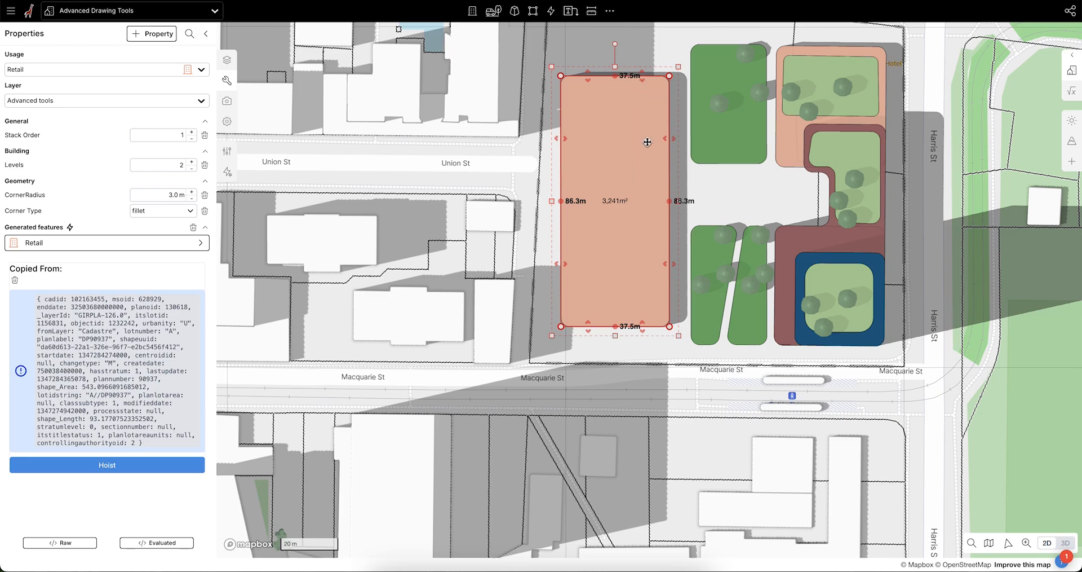
pyautogui.moveTo(587, 76); pyautogui.dragTo(588, 186)
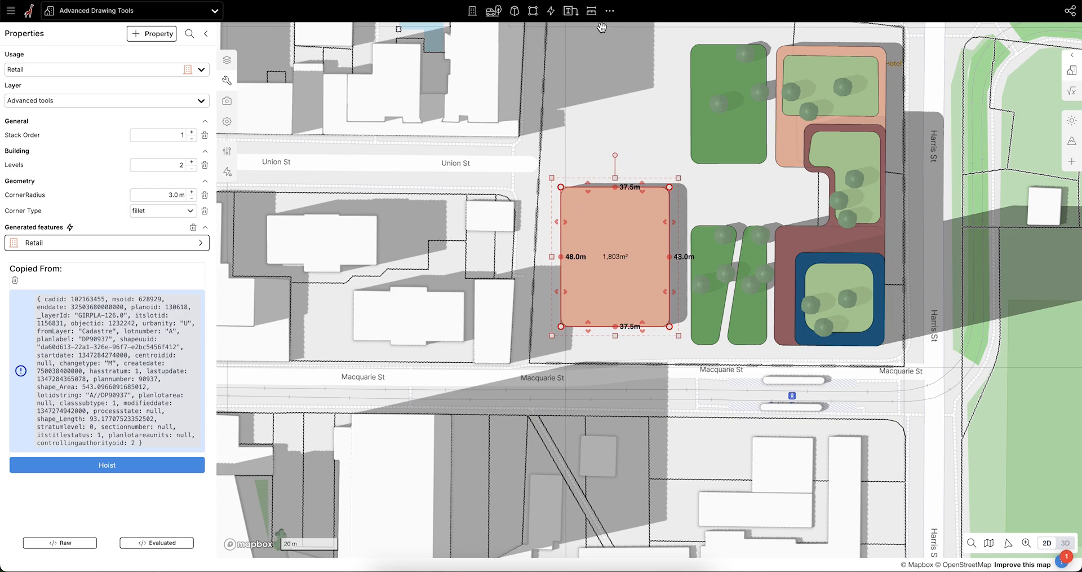
# Turn the retail block slightly clockwise about its Union St–Macquarie St corner with Base point Rotate, and straighten it again.
pyautogui.click(610, 11)
pyautogui.moveTo(620, 74)
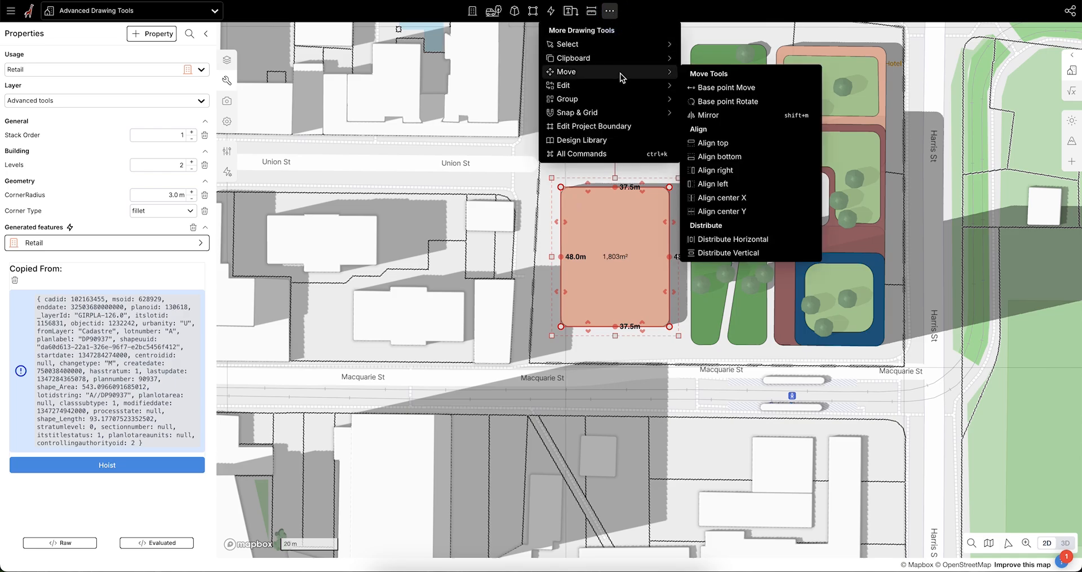
pyautogui.click(728, 102)
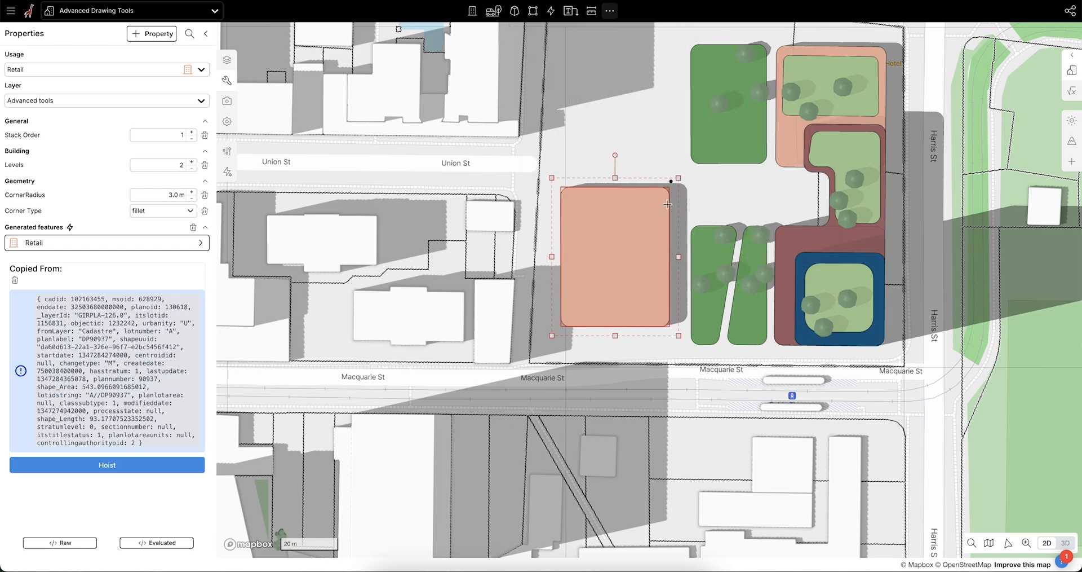
pyautogui.scroll(2, 641, 330)
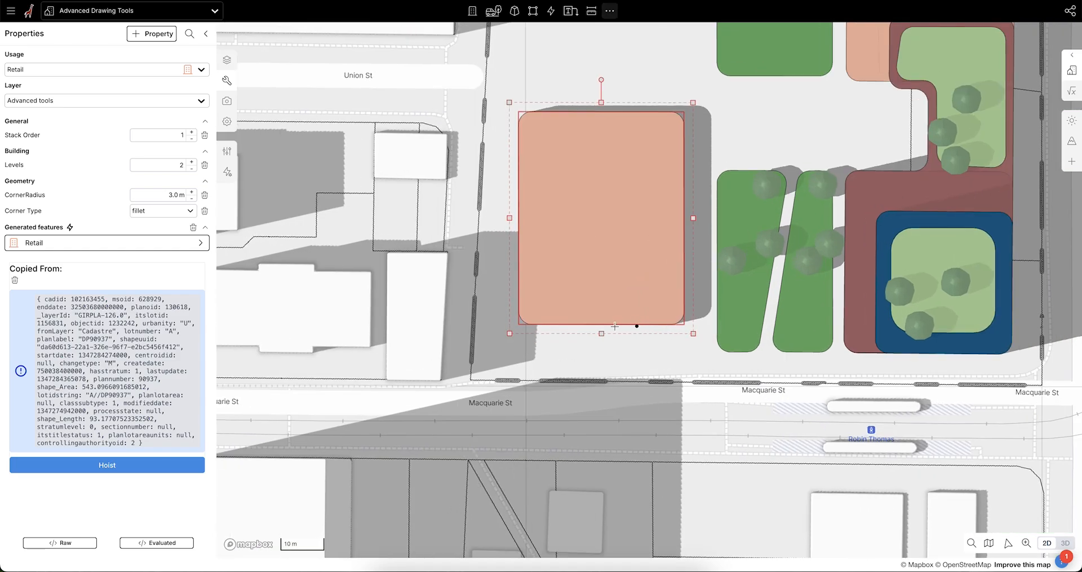
pyautogui.press('s')
pyautogui.click(518, 325)
pyautogui.click(518, 112)
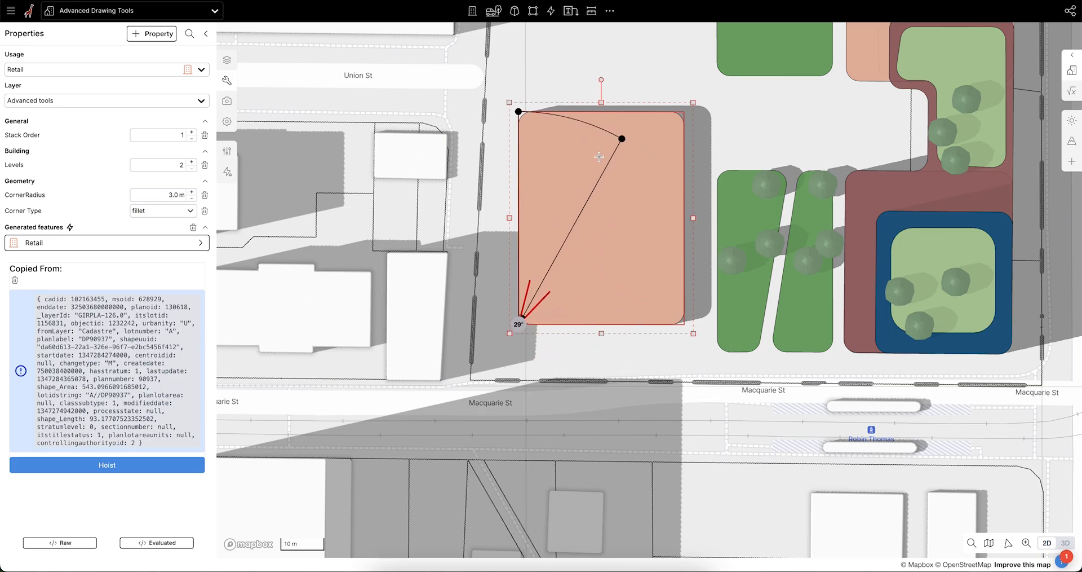
pyautogui.click(562, 73)
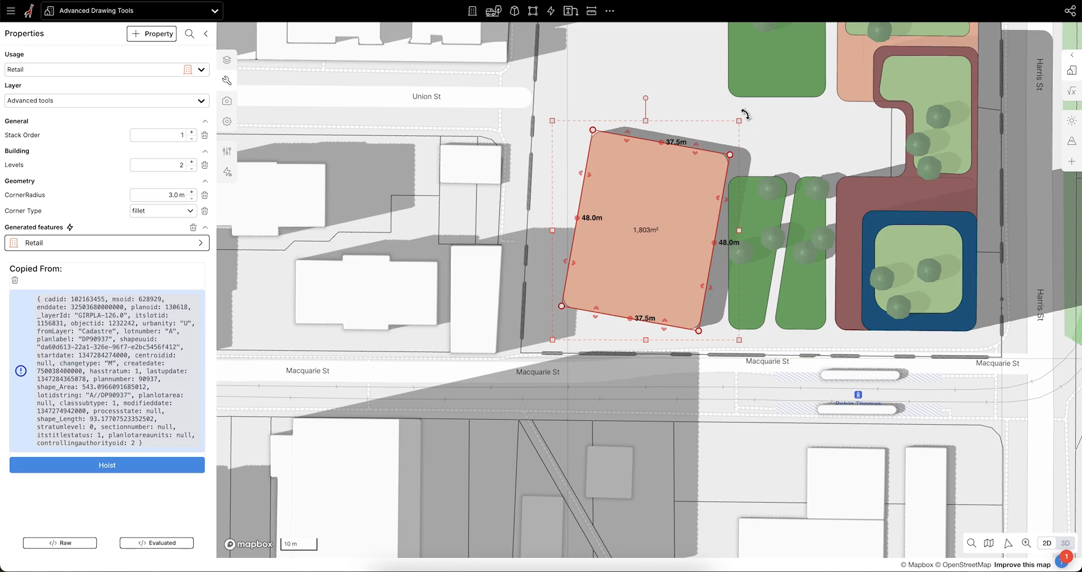
pyautogui.moveTo(745, 112); pyautogui.dragTo(715, 110)
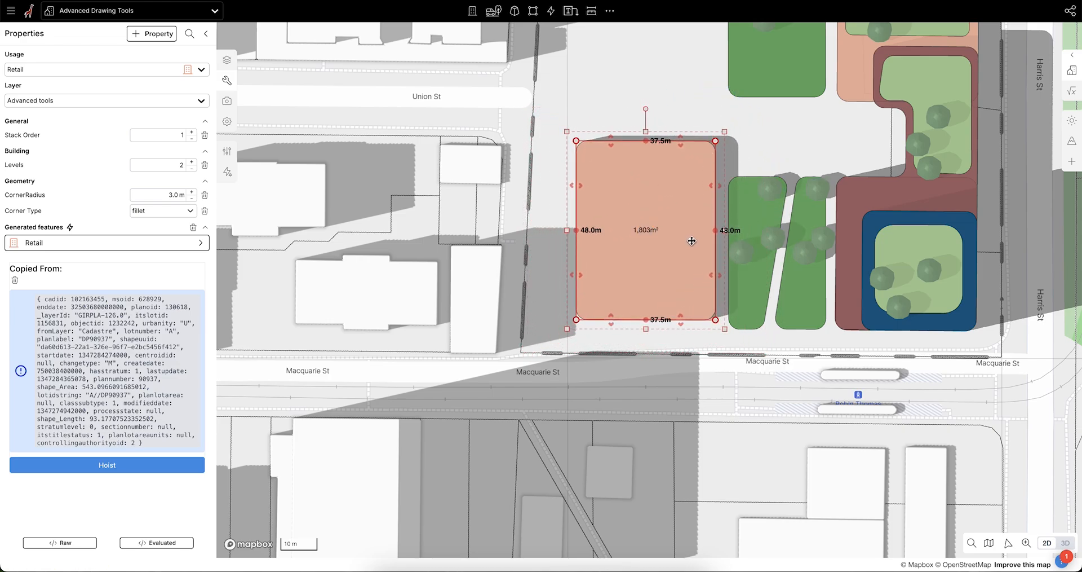
# Switch to the 3D view and delete the retail block on the lot's Union St side.
pyautogui.click(662, 105)
pyautogui.click(644, 176)
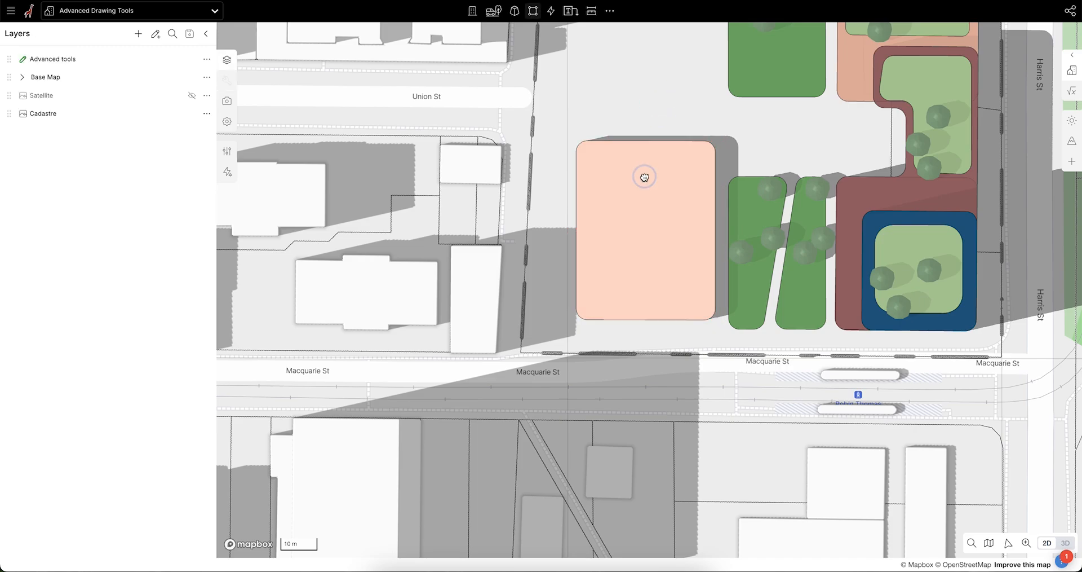
pyautogui.scroll(-2, 646, 240)
pyautogui.rightClick(647, 209)
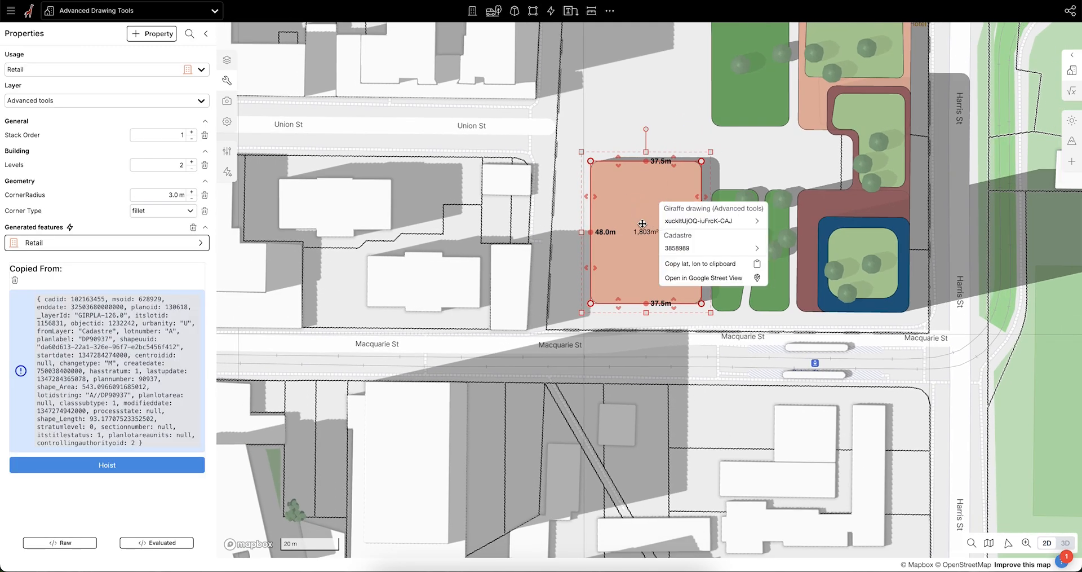
pyautogui.press('t')
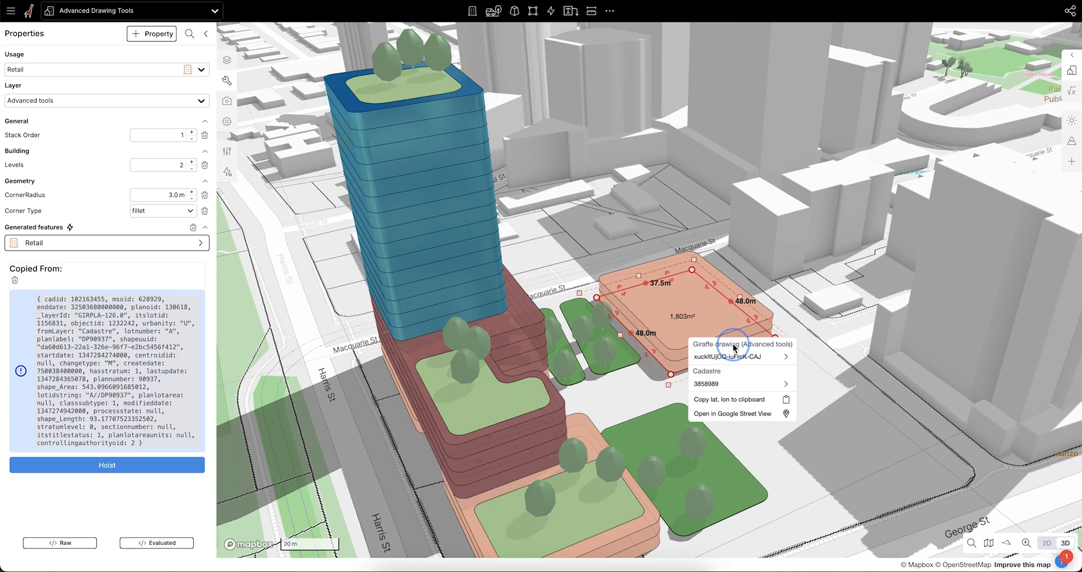
pyautogui.press('Escape')
pyautogui.scroll(2, 722, 304)
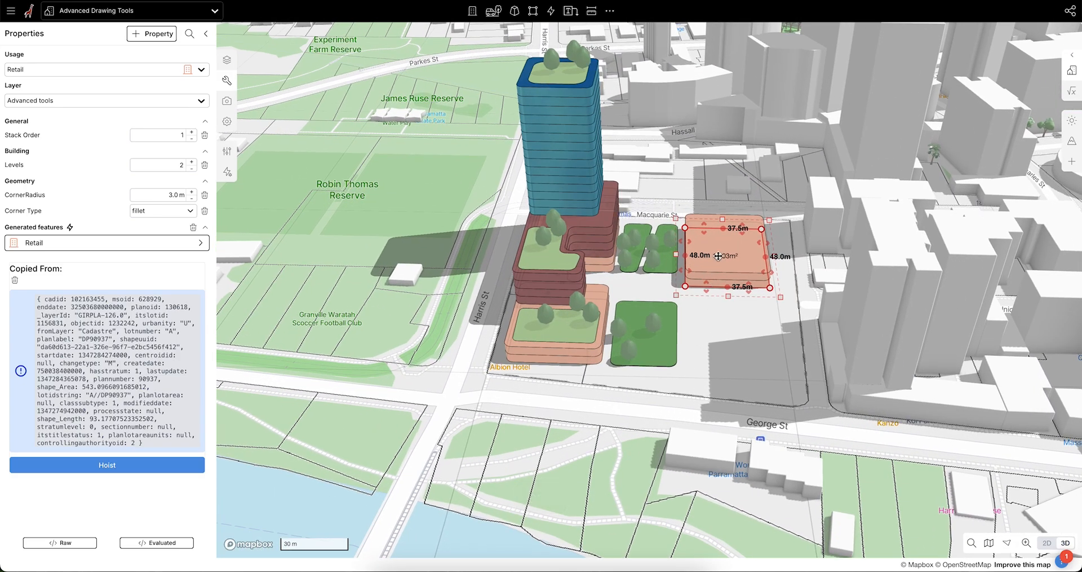
pyautogui.scroll(2, 718, 257)
pyautogui.press('BackSpace')
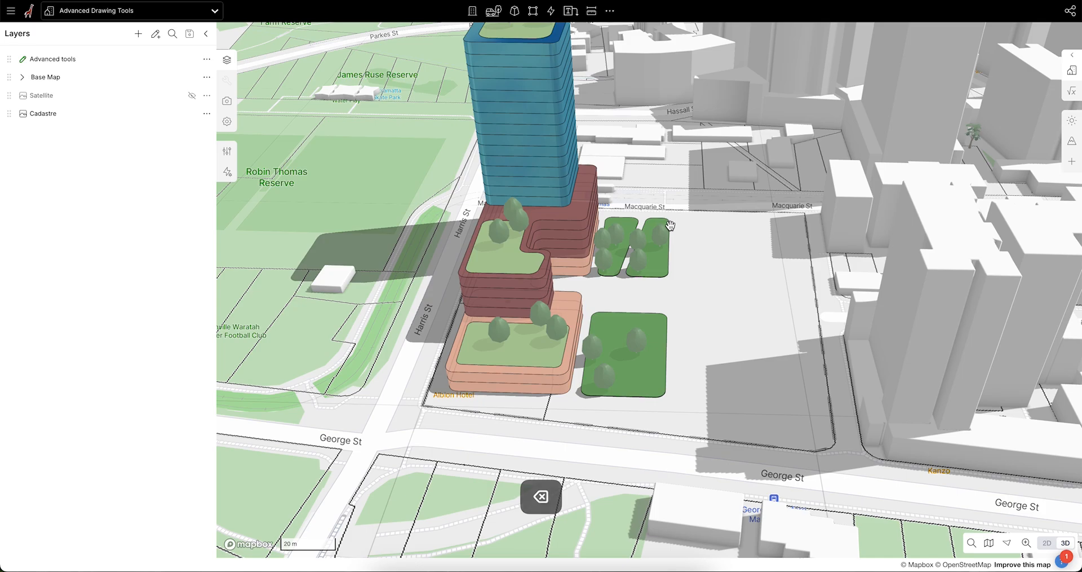
# Select the stacked retail, commercial and tower features along Harris St together with a selection box.
pyautogui.moveTo(636, 206)
pyautogui.mouseDown(button='right')
pyautogui.moveTo(627, 226)
pyautogui.moveTo(631, 218)
pyautogui.mouseUp(button='right')
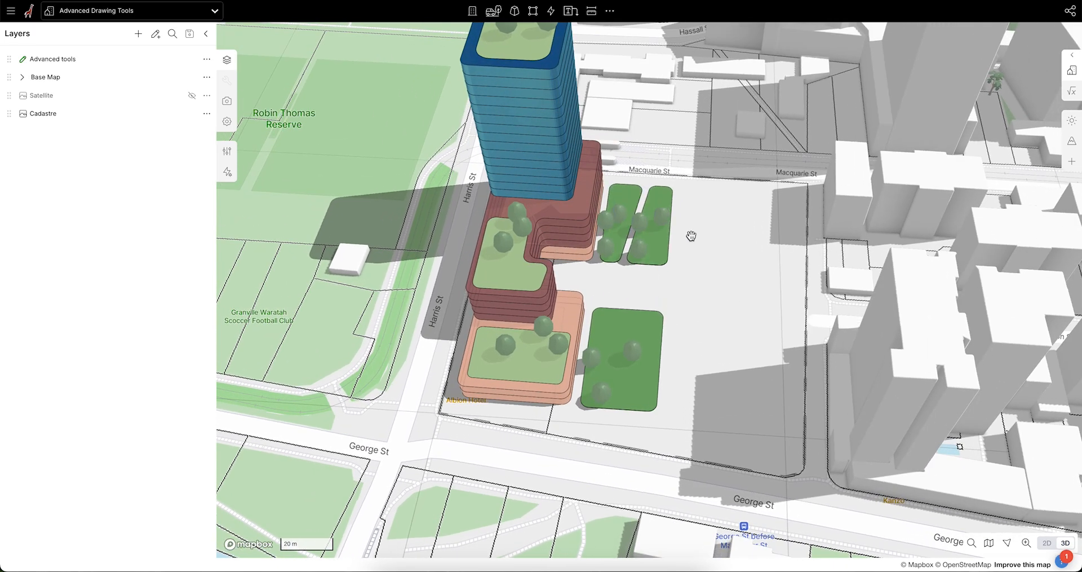
pyautogui.scroll(-2, 707, 252)
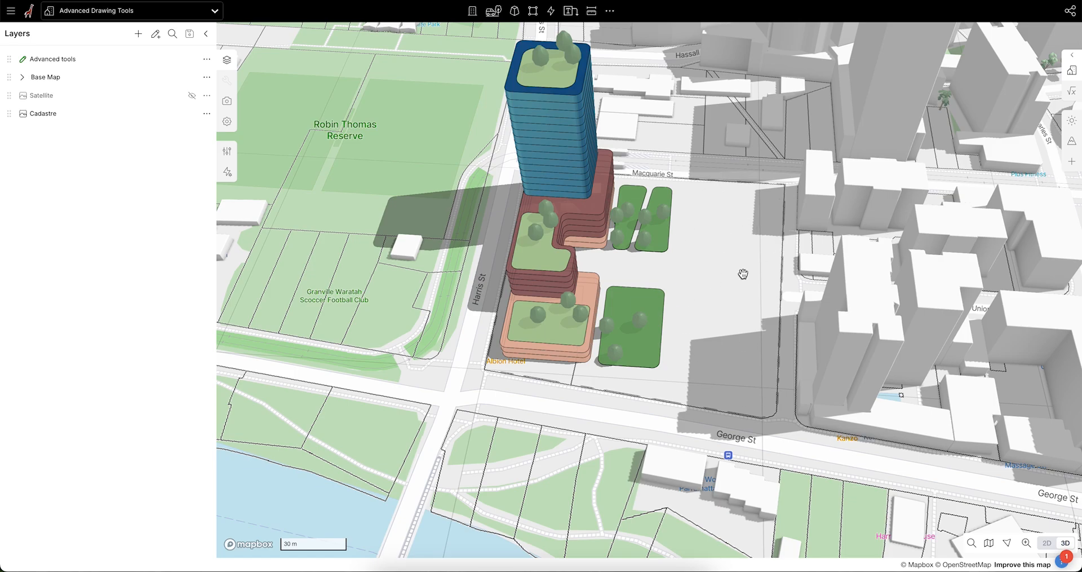
pyautogui.scroll(-2, 744, 274)
pyautogui.moveTo(747, 275); pyautogui.dragTo(649, 306, button='right')
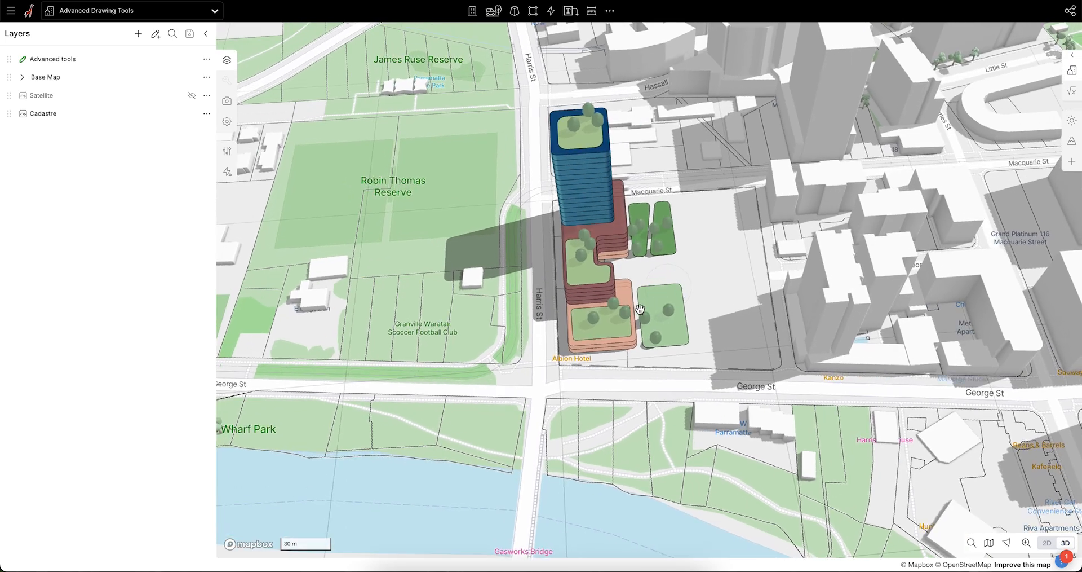
pyautogui.scroll(2, 592, 328)
pyautogui.moveTo(591, 336); pyautogui.dragTo(587, 379, button='right')
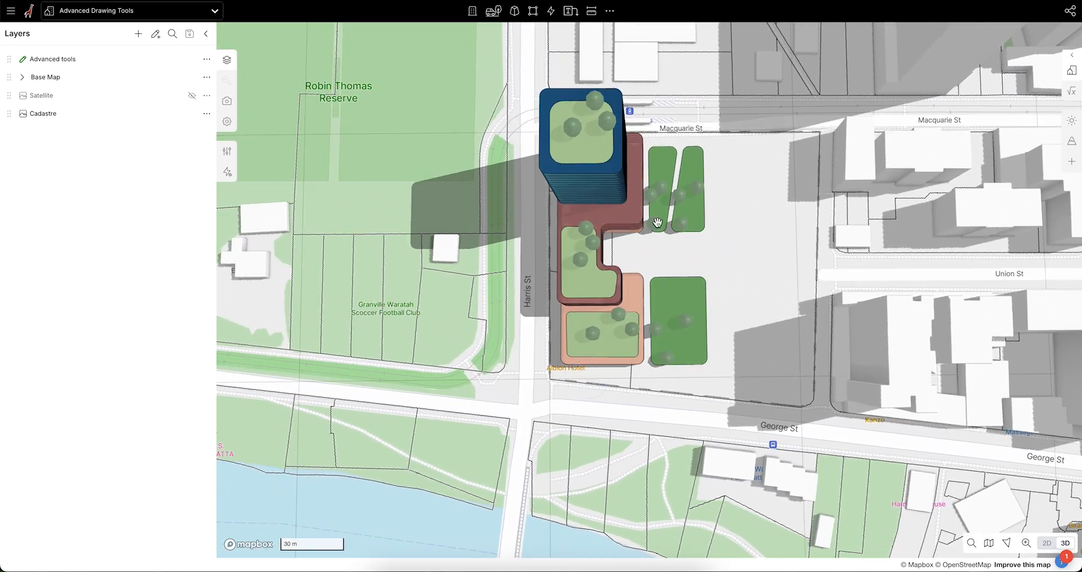
pyautogui.press('shift')
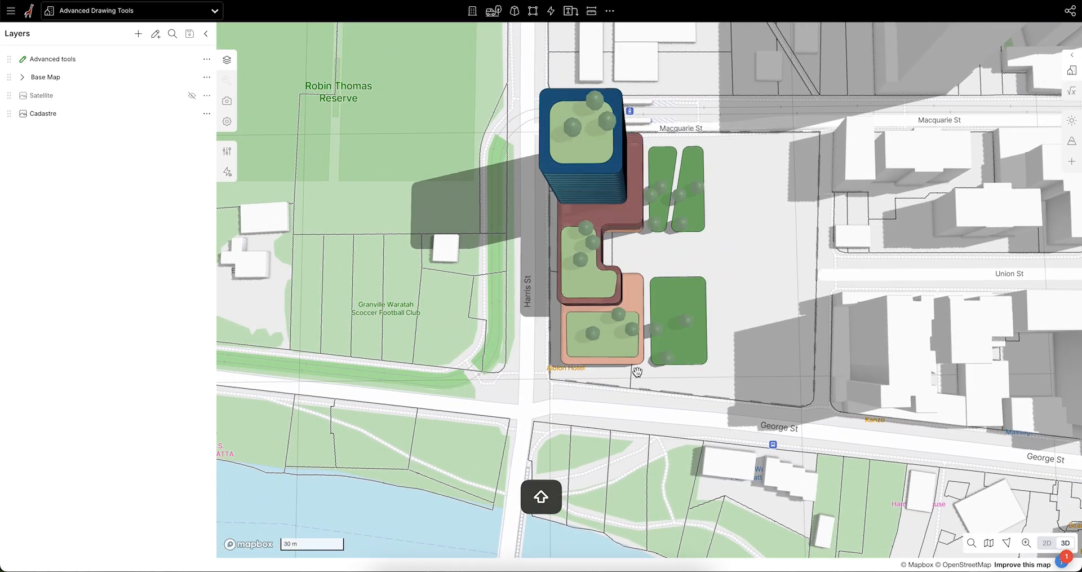
pyautogui.keyDown('shift'); pyautogui.moveTo(637, 377); pyautogui.dragTo(562, 119); pyautogui.keyUp('shift')
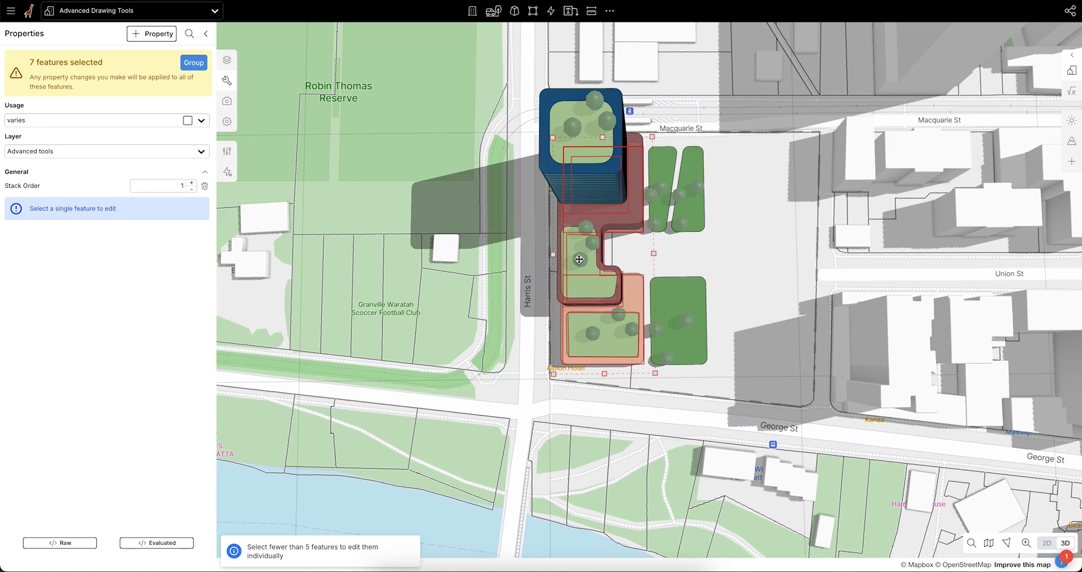
pyautogui.scroll(-3, 579, 259)
pyautogui.moveTo(680, 261); pyautogui.dragTo(677, 244, button='right')
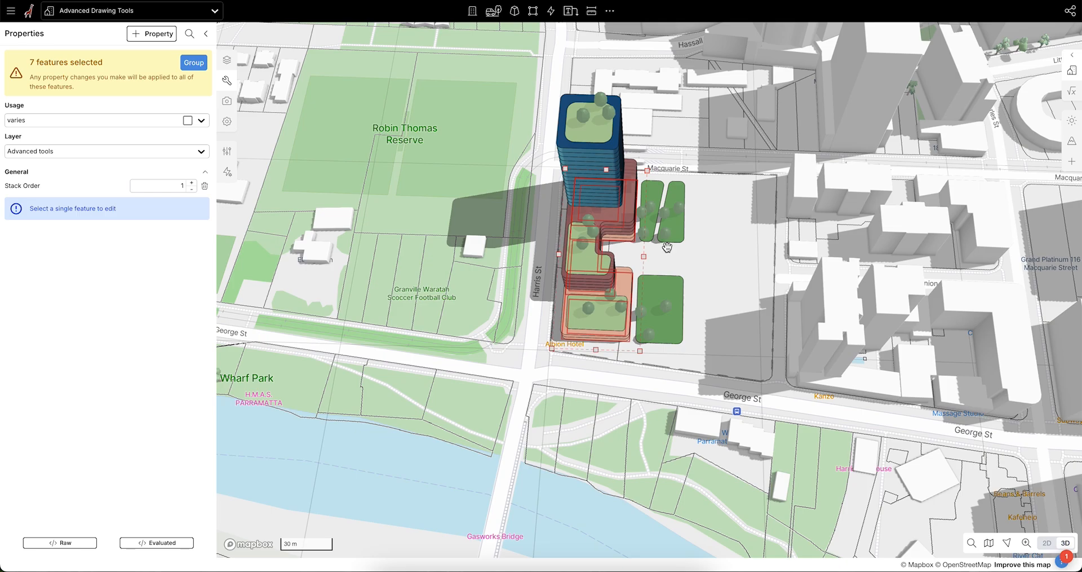
# In the 2D view, copy the seven selected features across to the empty Union St side of the lot.
pyautogui.press('t')
pyautogui.scroll(3, 648, 459)
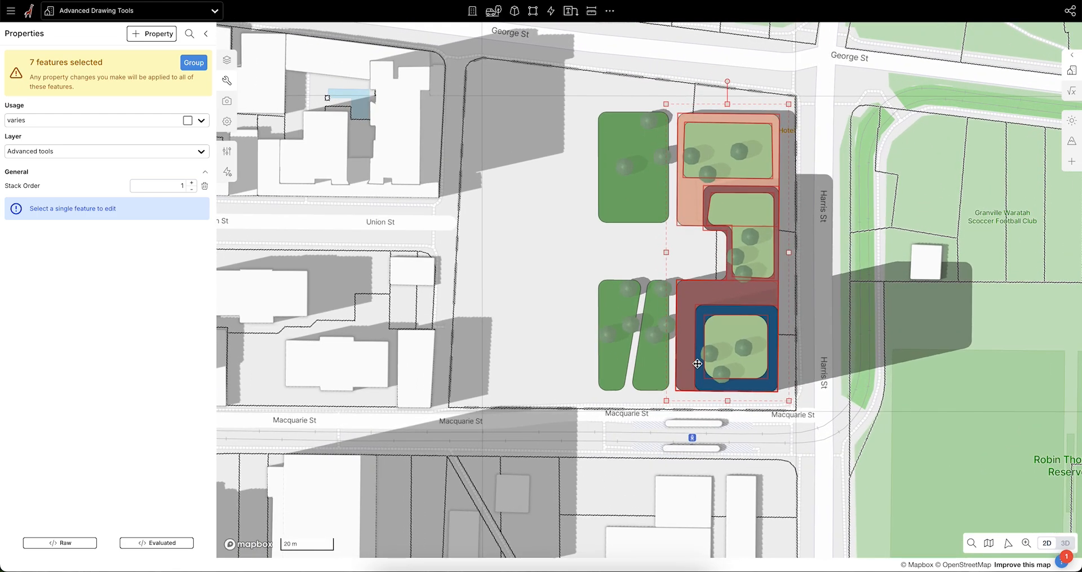
pyautogui.press('alt')
pyautogui.keyDown('alt'); pyautogui.moveTo(730, 310); pyautogui.dragTo(539, 294); pyautogui.keyUp('alt')
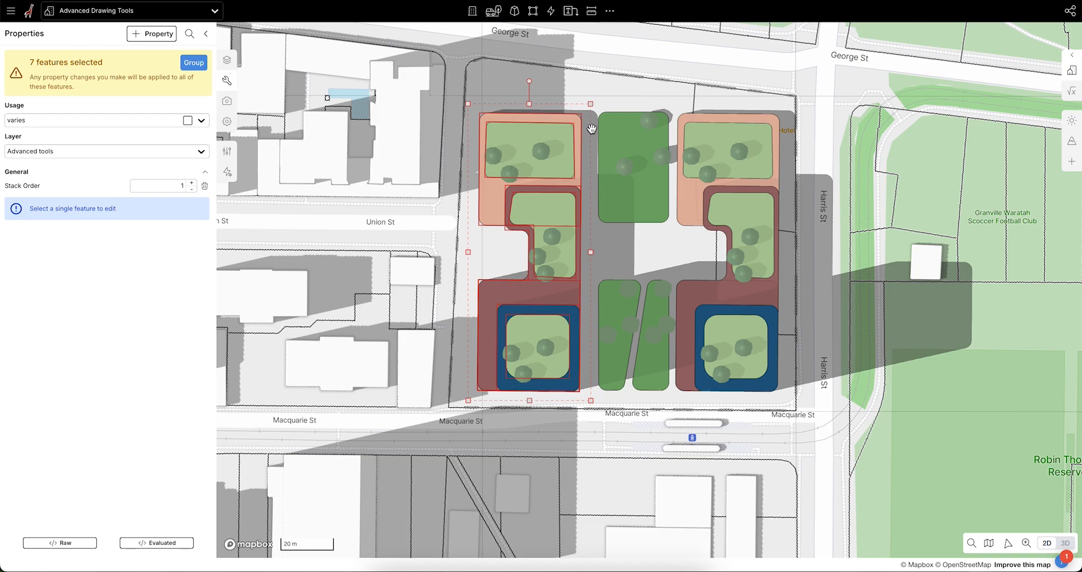
# Mirror the copied features about a line from the middle of their Macquarie St edge straight towards George St, and nudge them into place.
pyautogui.click(611, 13)
pyautogui.moveTo(593, 78)
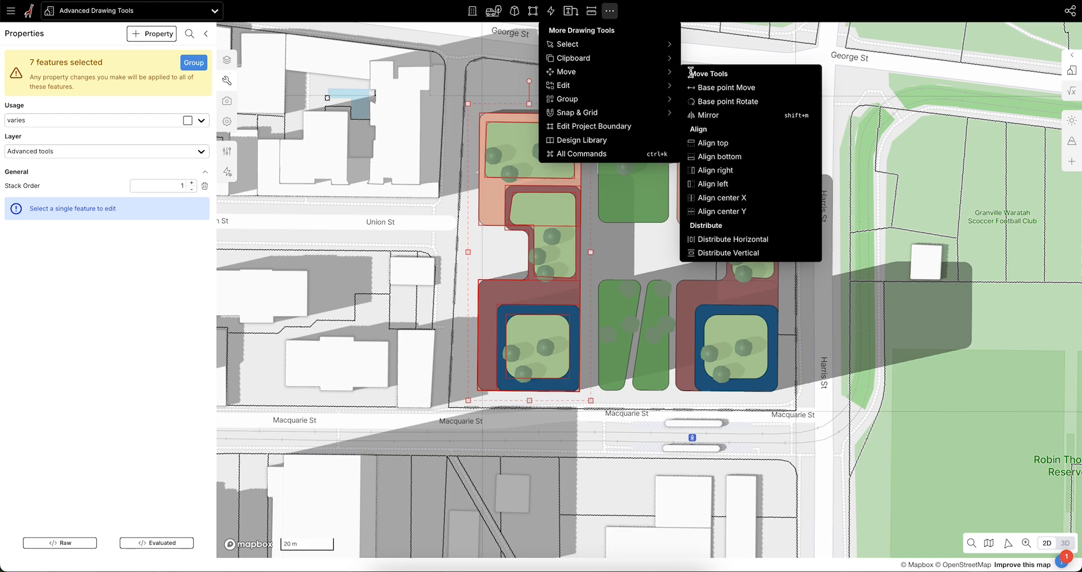
pyautogui.click(722, 116)
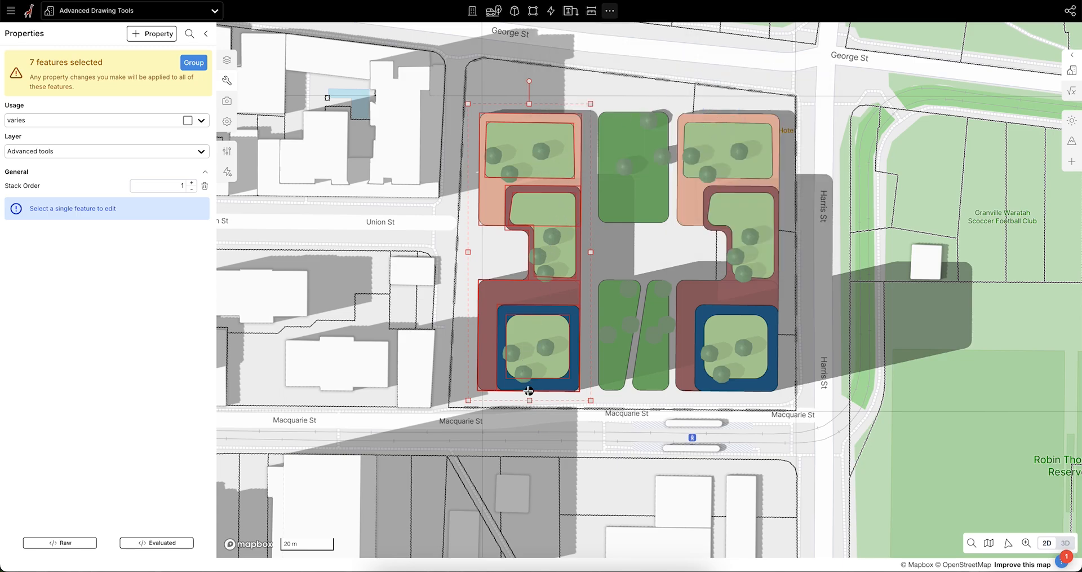
pyautogui.press('s')
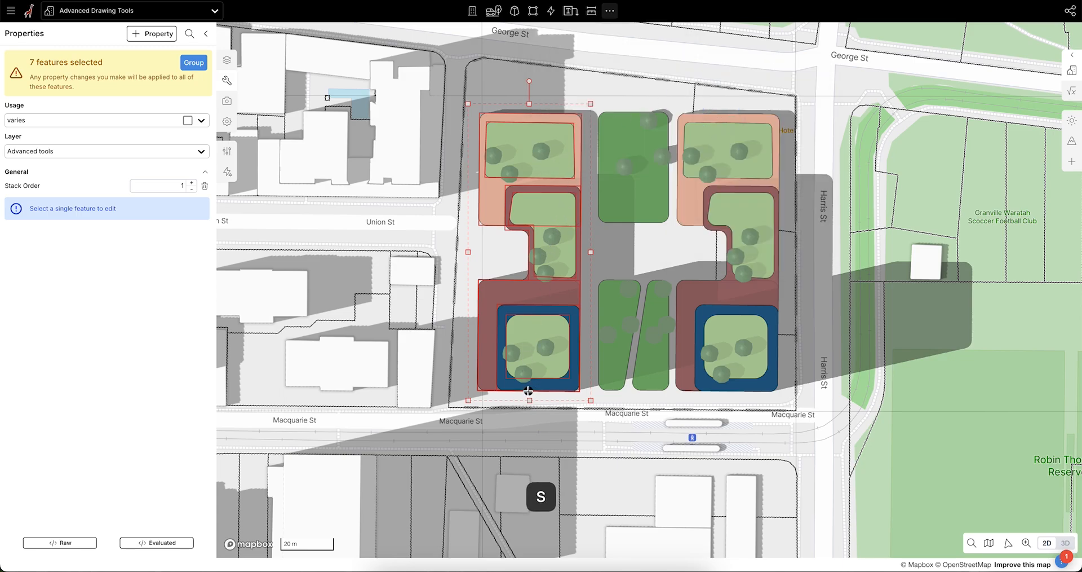
pyautogui.click(528, 390)
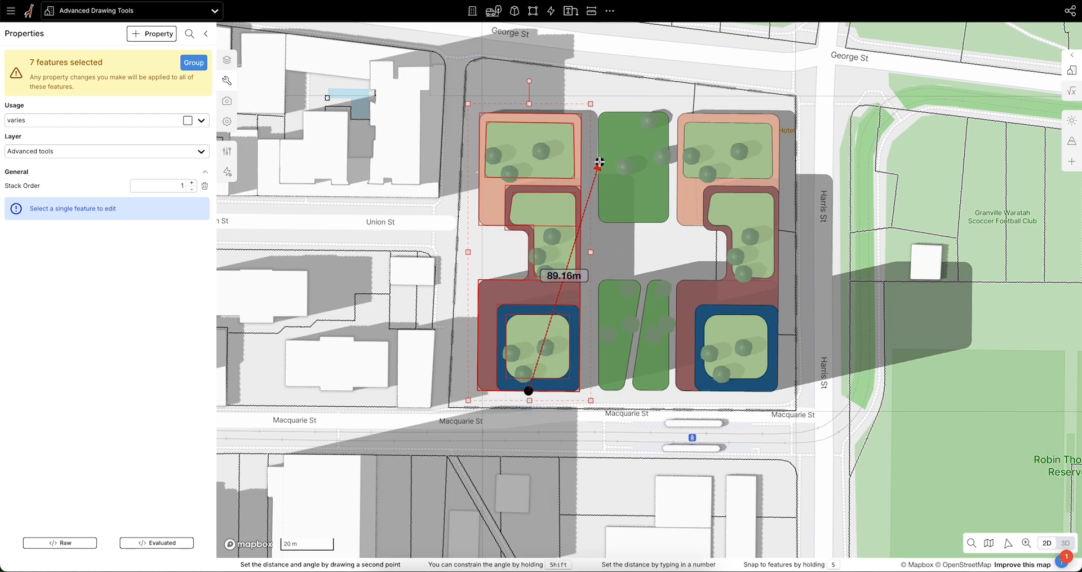
pyautogui.press('shift')
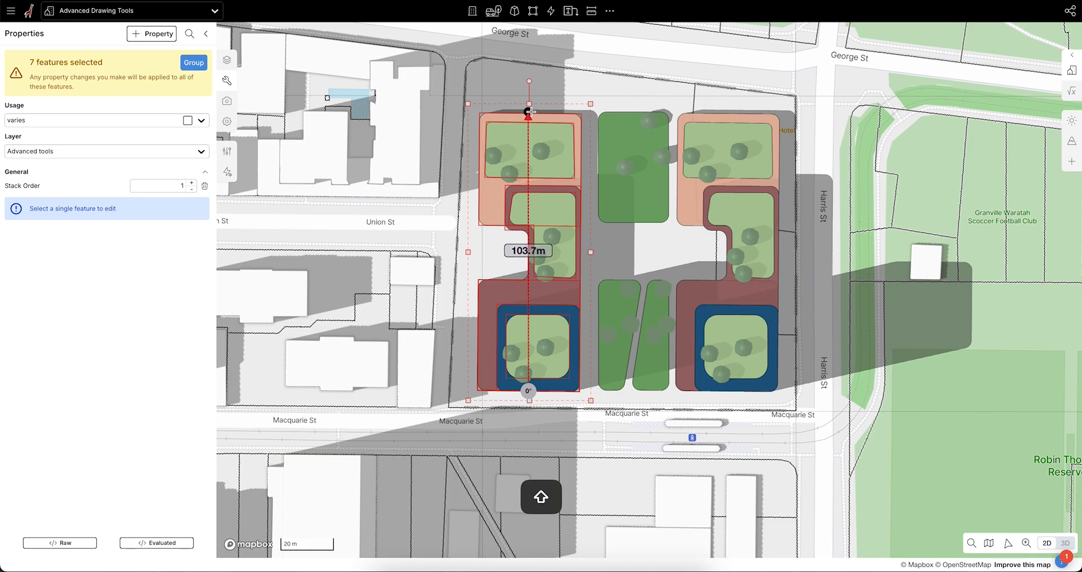
pyautogui.keyDown('shift'); pyautogui.moveTo(530, 112); pyautogui.dragTo(532, 111); pyautogui.keyUp('shift')
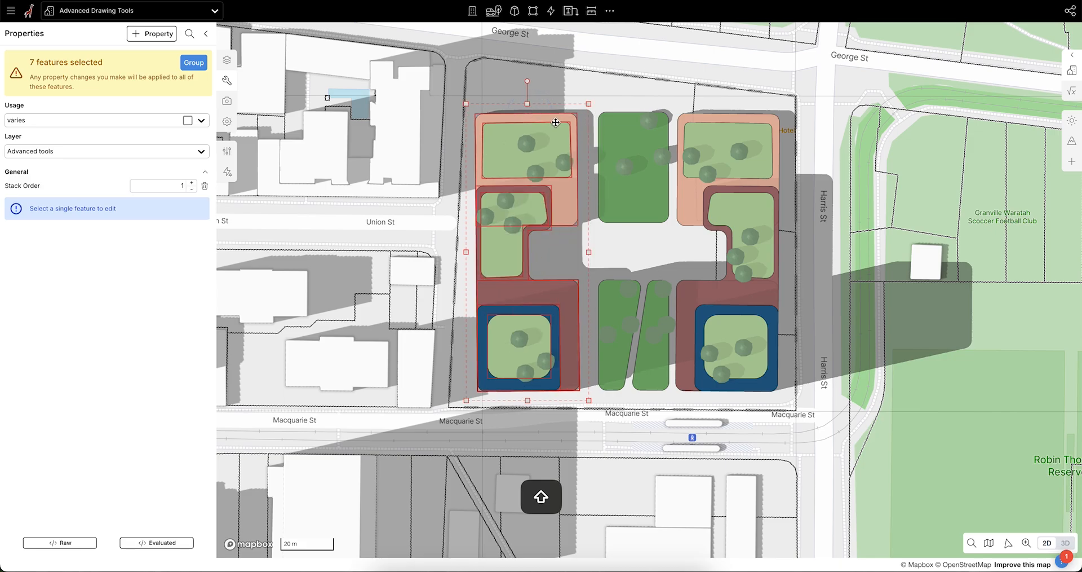
pyautogui.moveTo(523, 207); pyautogui.dragTo(523, 206)
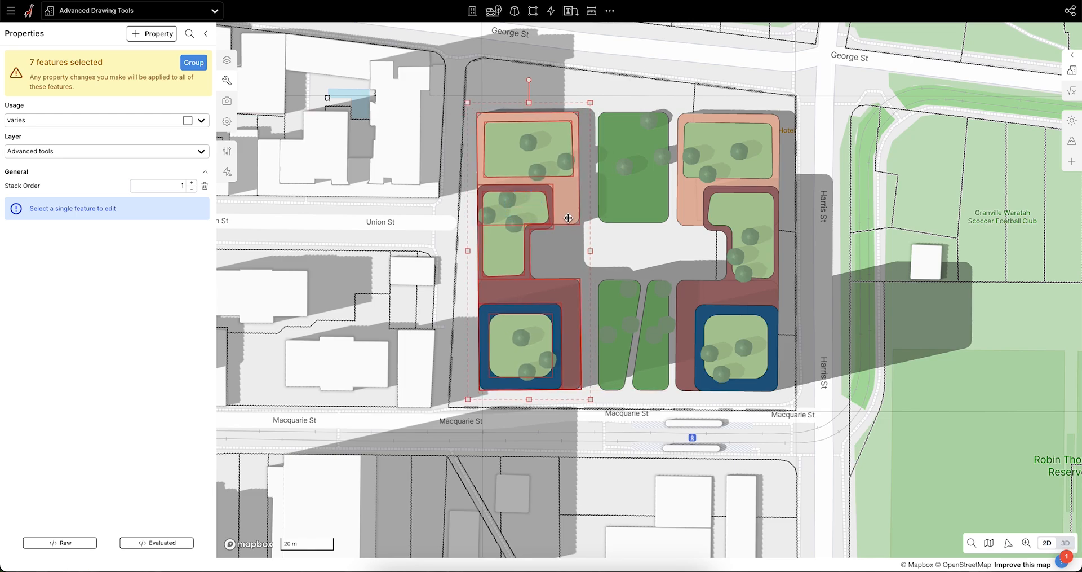
# Clear the selection and examine the mirrored buildings on the lot from several angles in the 3D view.
pyautogui.press('t')
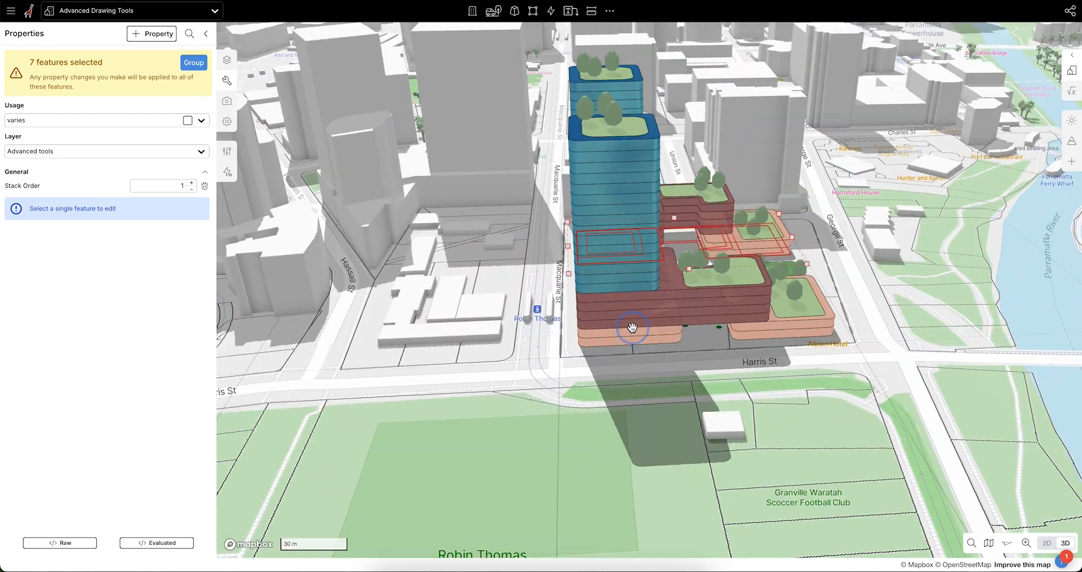
pyautogui.moveTo(633, 328); pyautogui.dragTo(567, 324, button='right')
pyautogui.moveTo(730, 372); pyautogui.dragTo(780, 371, button='right')
pyautogui.click(780, 371)
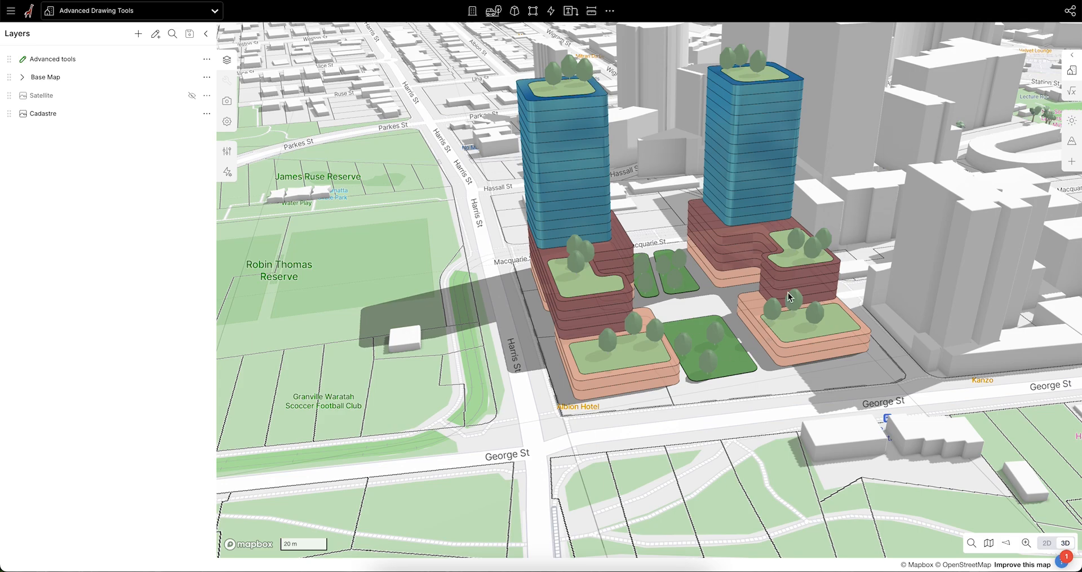
pyautogui.scroll(5, 789, 282)
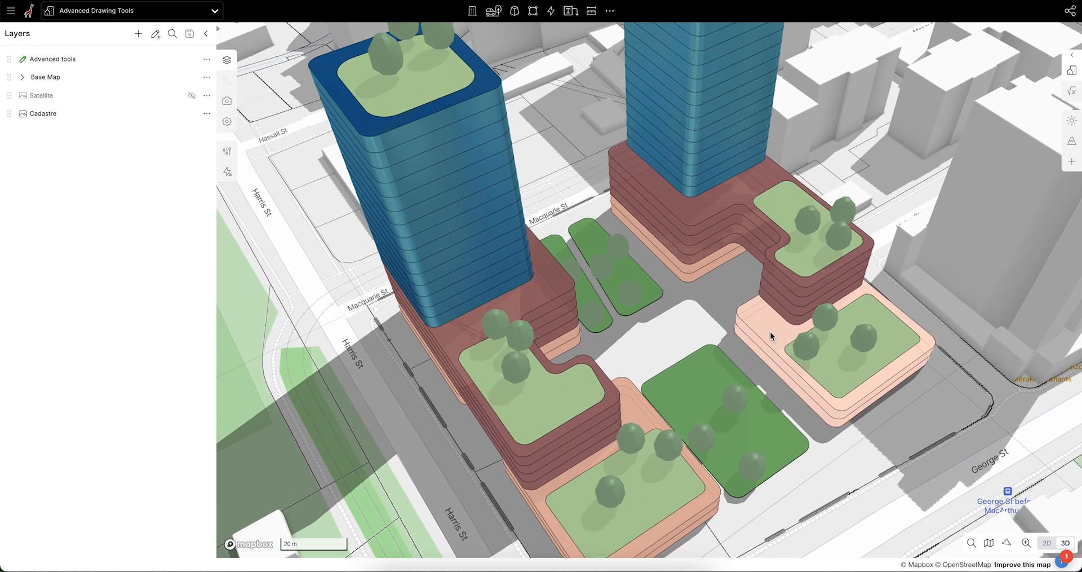
pyautogui.scroll(5, 769, 332)
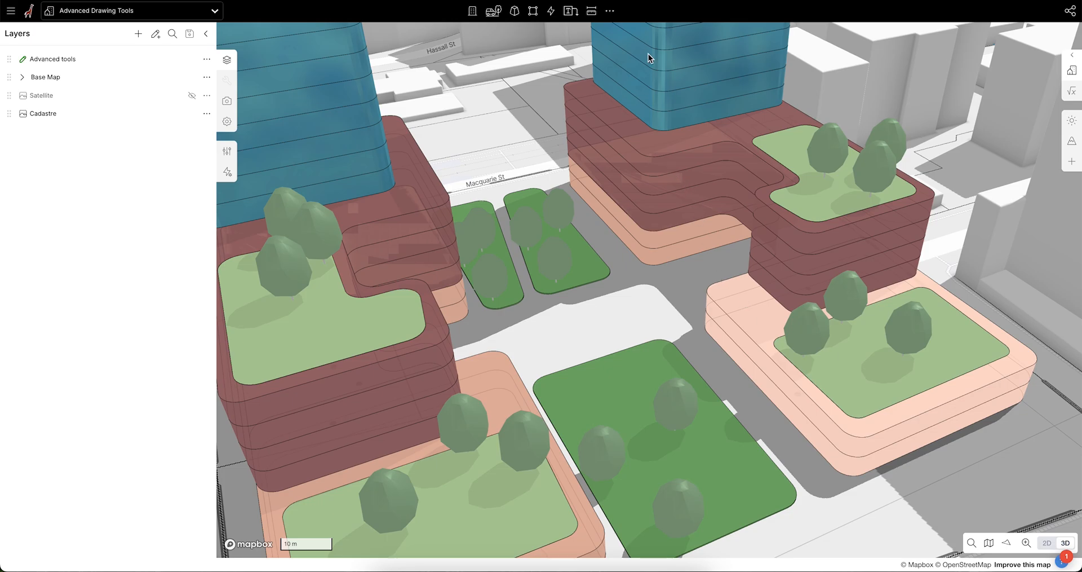
pyautogui.click(611, 12)
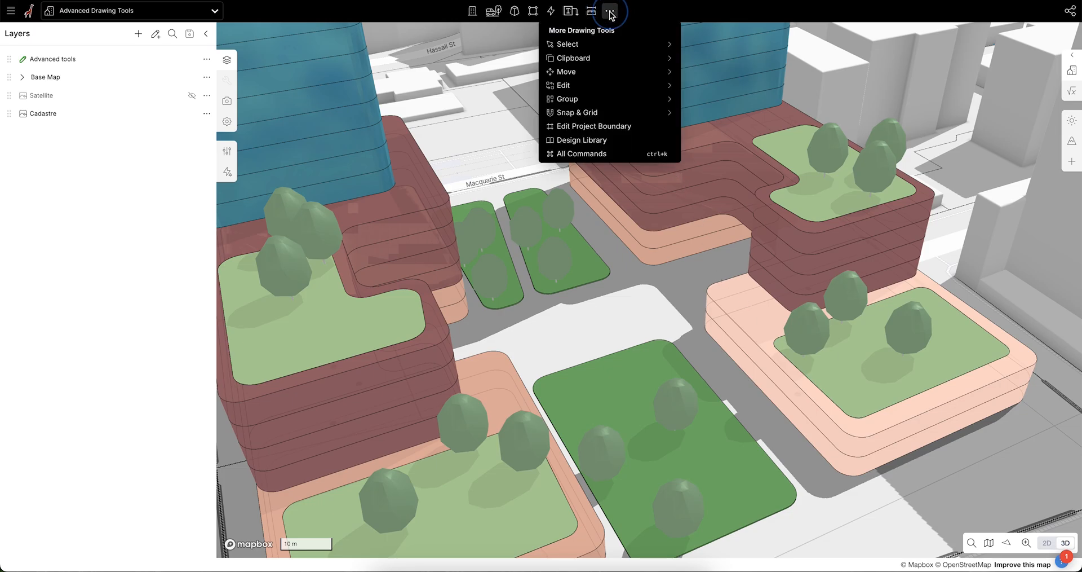
pyautogui.moveTo(572, 74)
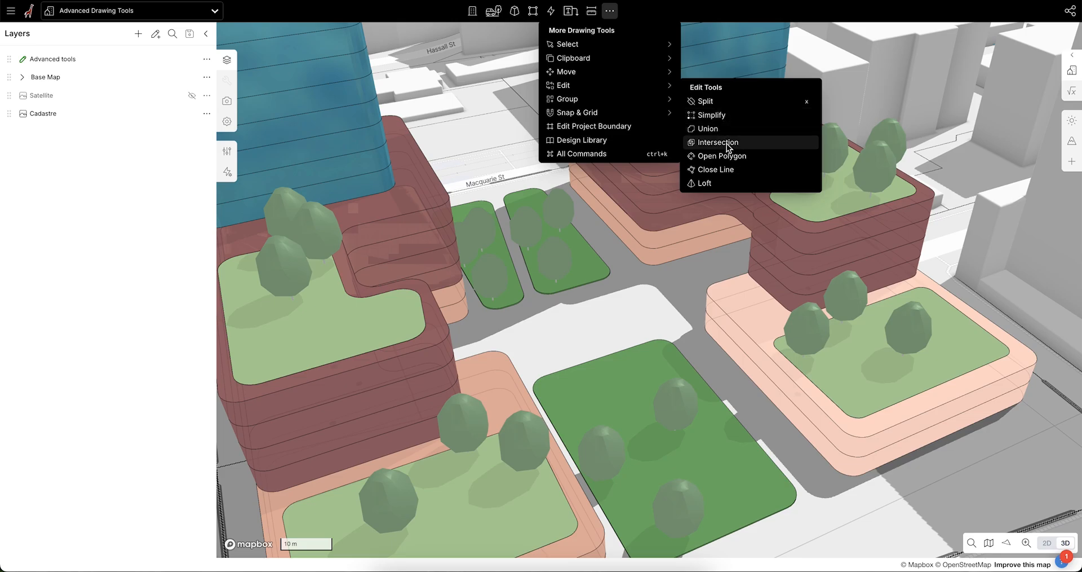
pyautogui.click(712, 102)
pyautogui.scroll(3, 825, 295)
# Pick the mirrored 4-level commercial block with X-ray click and split it with a line across its narrow section beside the notch.
pyautogui.moveTo(824, 294); pyautogui.dragTo(804, 261, button='right')
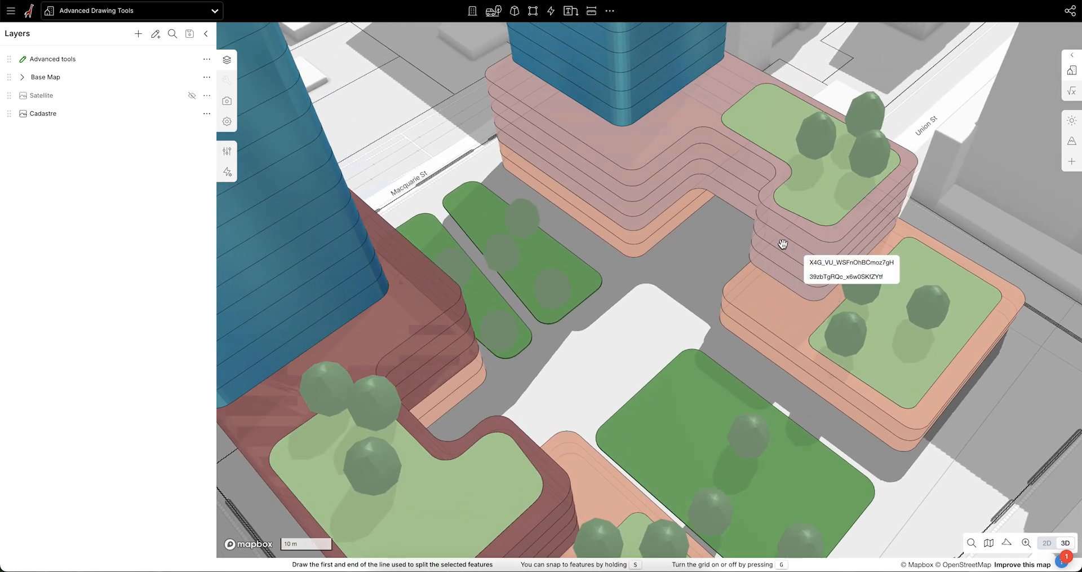
pyautogui.click(834, 263)
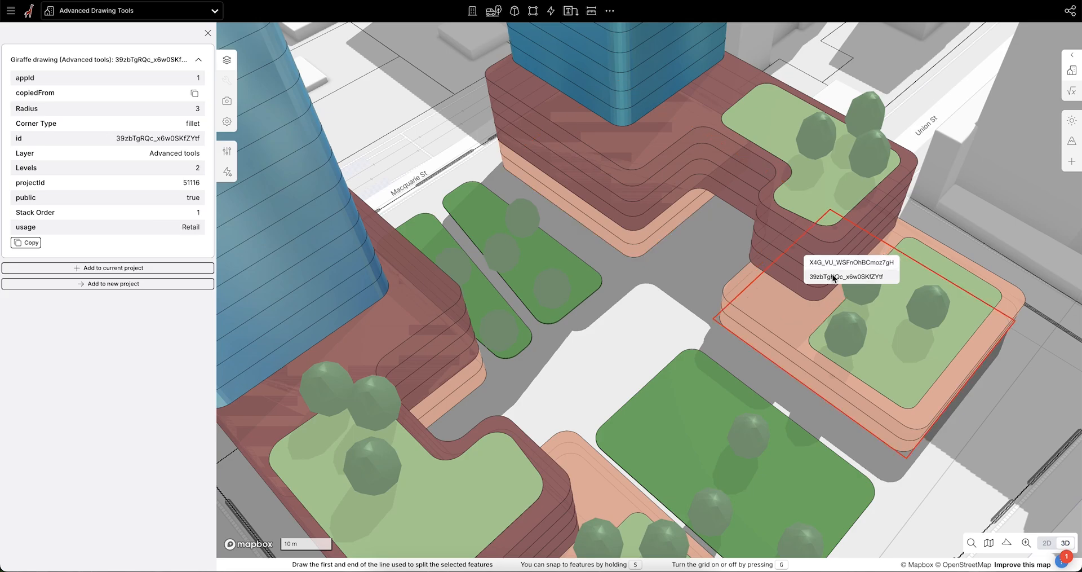
pyautogui.click(834, 261)
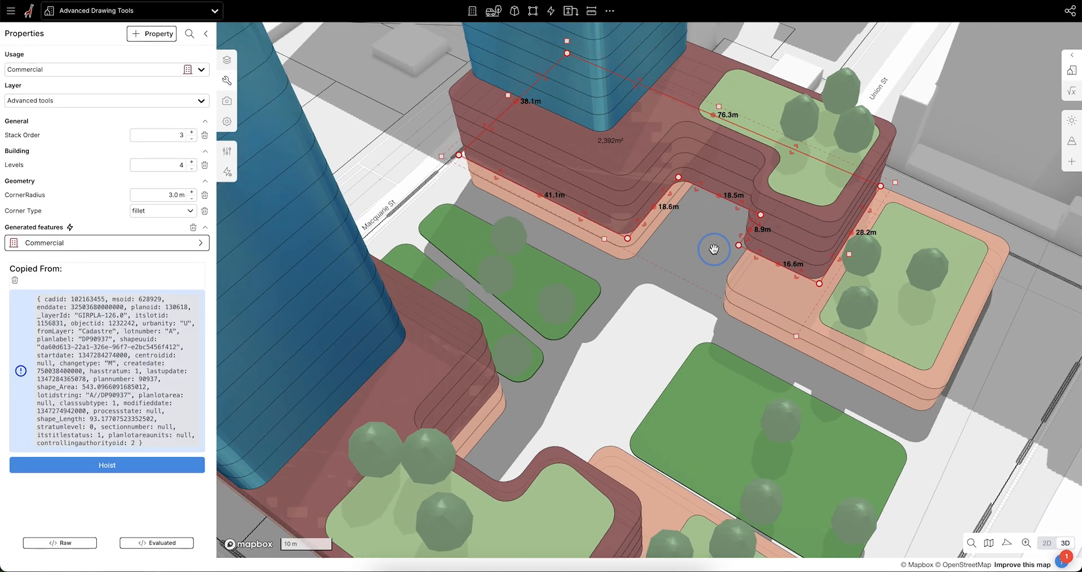
pyautogui.moveTo(714, 249); pyautogui.dragTo(720, 180, button='right')
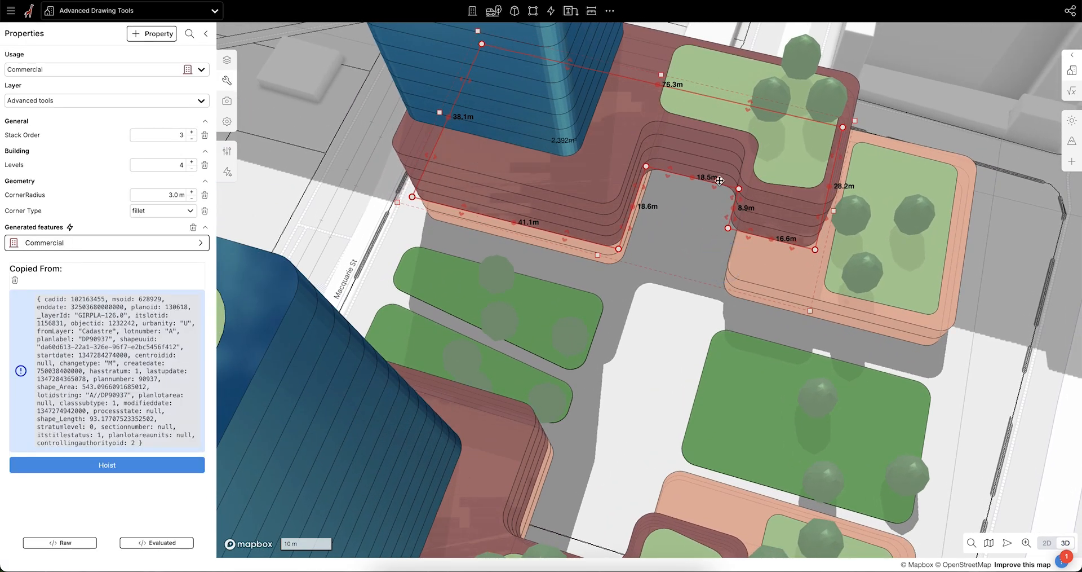
pyautogui.click(609, 12)
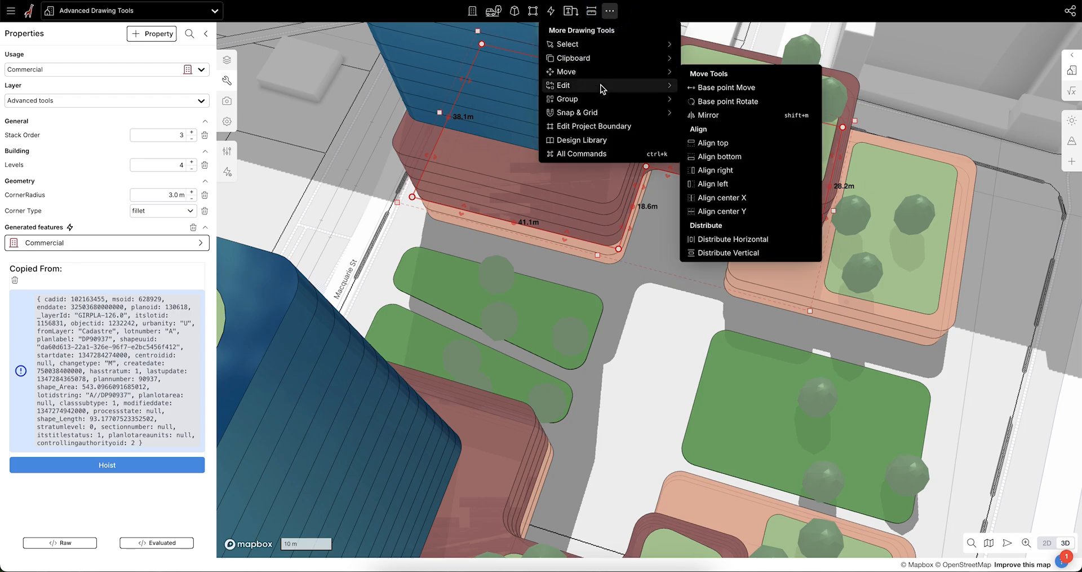
pyautogui.click(728, 104)
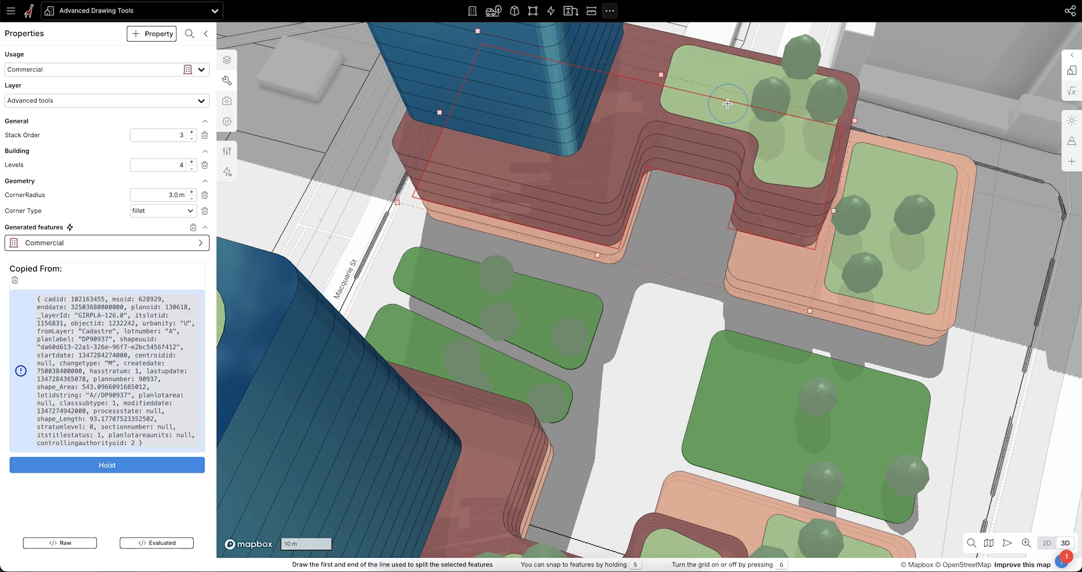
pyautogui.scroll(-2, 695, 215)
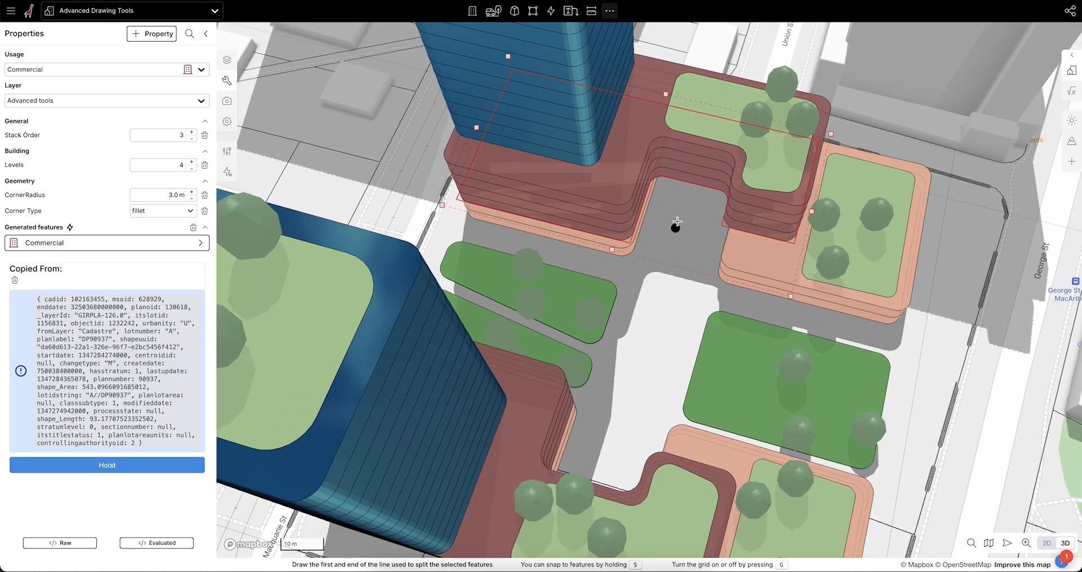
pyautogui.click(693, 211)
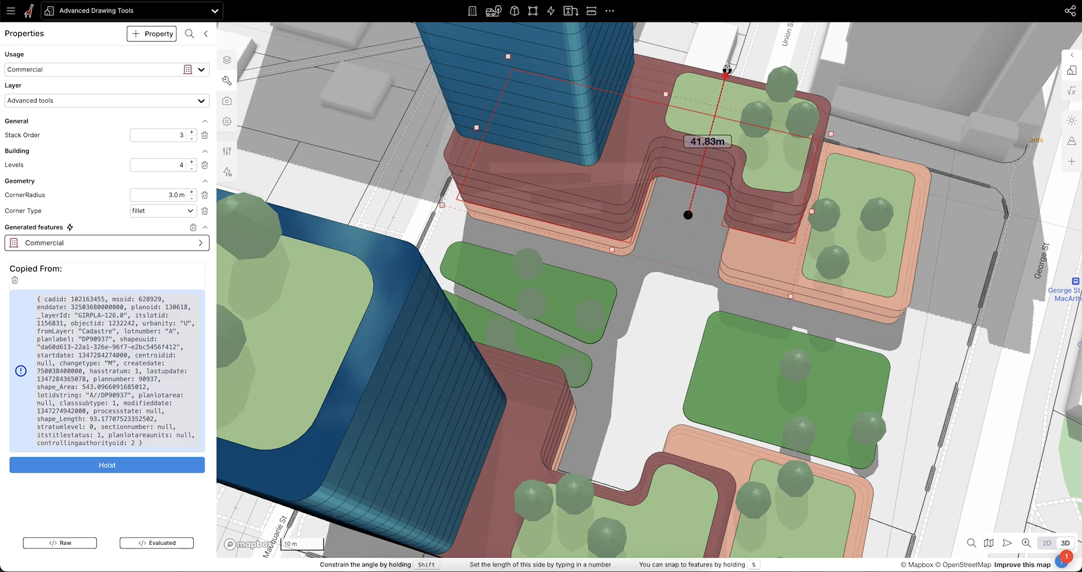
pyautogui.click(732, 56)
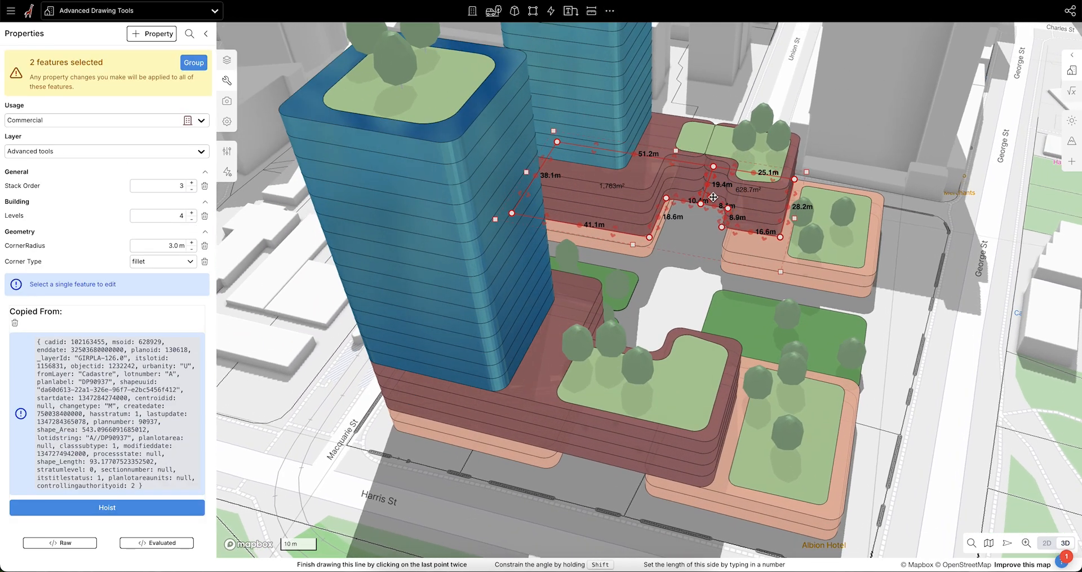
# Remove the extra notch vertex from the tower-side commercial part and pull in its split corner to make the Union St side about 41.2 m.
pyautogui.scroll(5, 713, 196)
pyautogui.moveTo(713, 197); pyautogui.dragTo(720, 238, button='right')
pyautogui.scroll(2, 702, 185)
pyautogui.scroll(1, 701, 186)
pyautogui.click(708, 273)
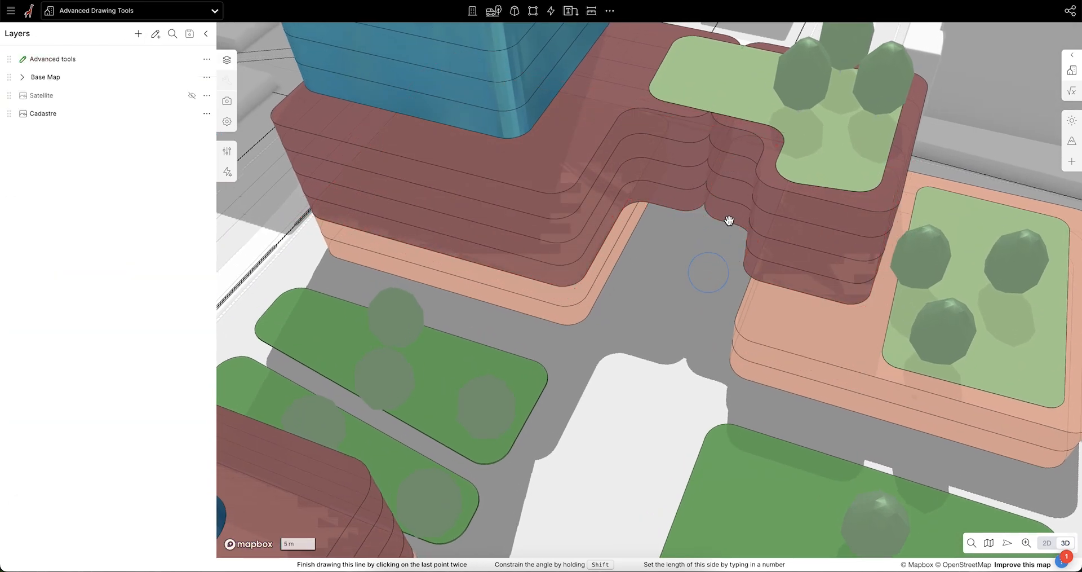
pyautogui.click(733, 199)
pyautogui.moveTo(729, 149); pyautogui.dragTo(705, 145)
pyautogui.click(699, 164)
pyautogui.click(674, 209)
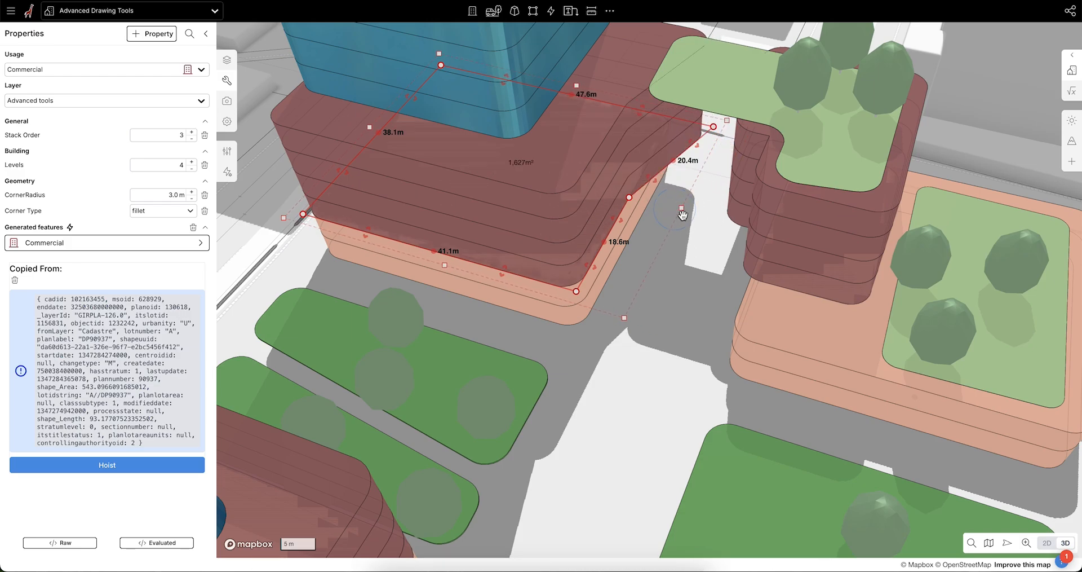
pyautogui.keyDown('shift'); pyautogui.moveTo(713, 127); pyautogui.dragTo(674, 117); pyautogui.keyUp('shift')
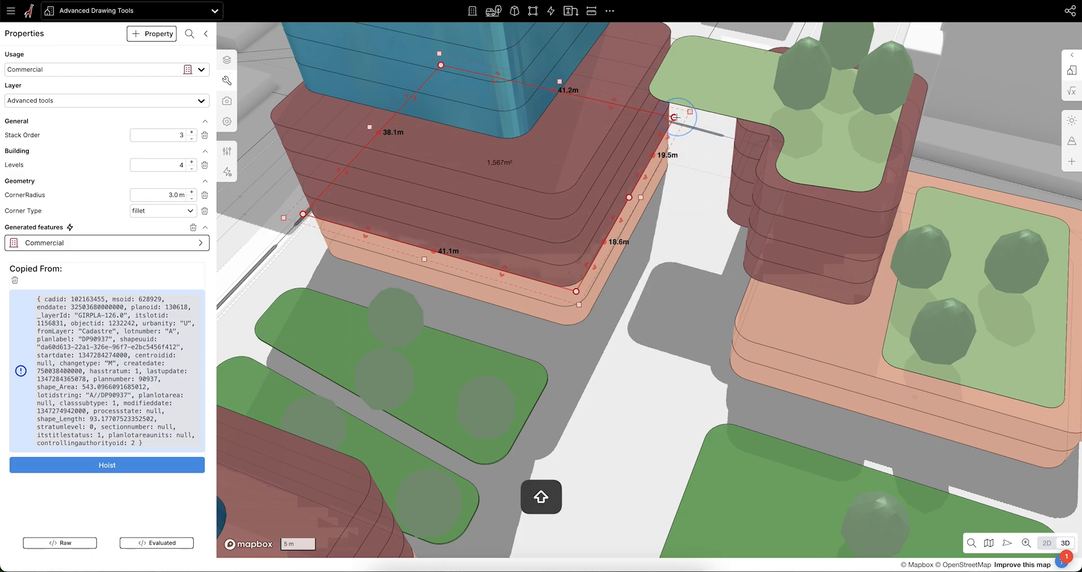
# Delete the rooftop landscape feature that spans the gap between the two split commercial parts.
pyautogui.click(680, 298)
pyautogui.scroll(-3, 681, 226)
pyautogui.click(706, 108)
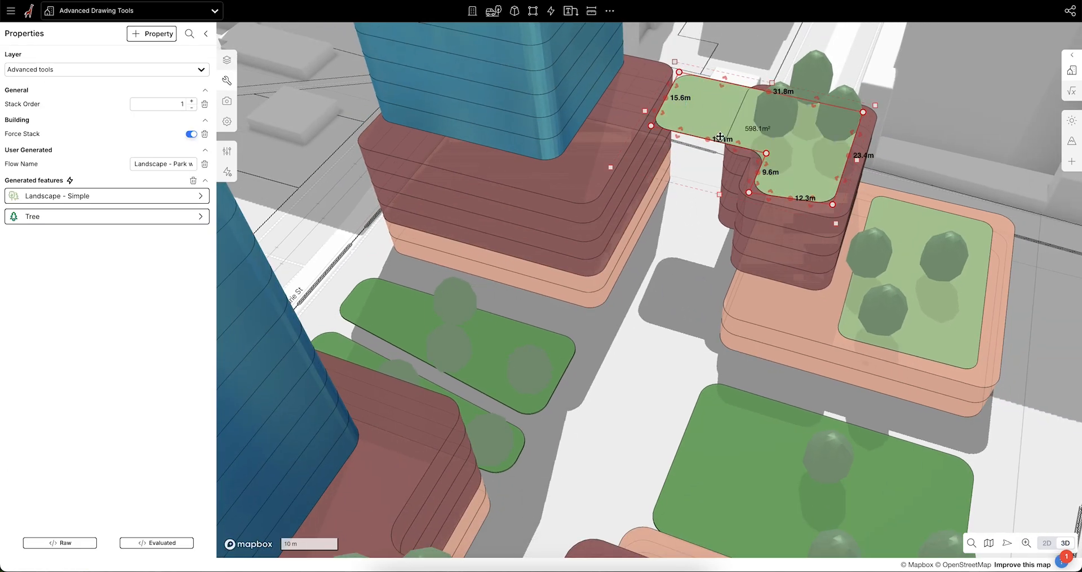
pyautogui.press('BackSpace')
# Reshape the smaller commercial part into a plain rectangle about 16.6 m by 28.2 m by removing its surplus vertices.
pyautogui.click(771, 146)
pyautogui.moveTo(779, 151); pyautogui.dragTo(772, 222, button='right')
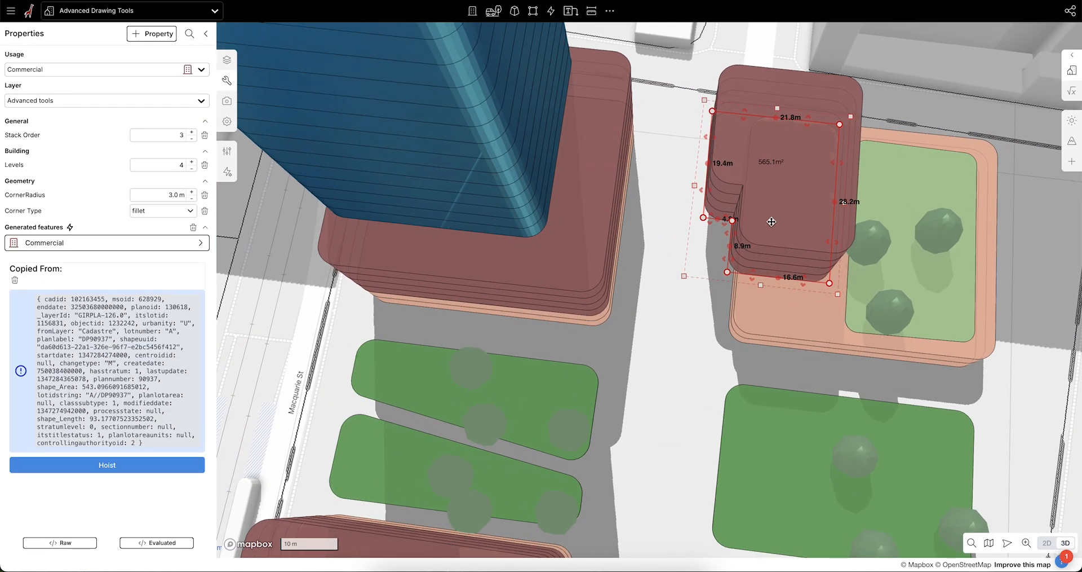
pyautogui.click(705, 217)
pyautogui.keyDown('shift'); pyautogui.moveTo(712, 111); pyautogui.dragTo(743, 114); pyautogui.keyUp('shift')
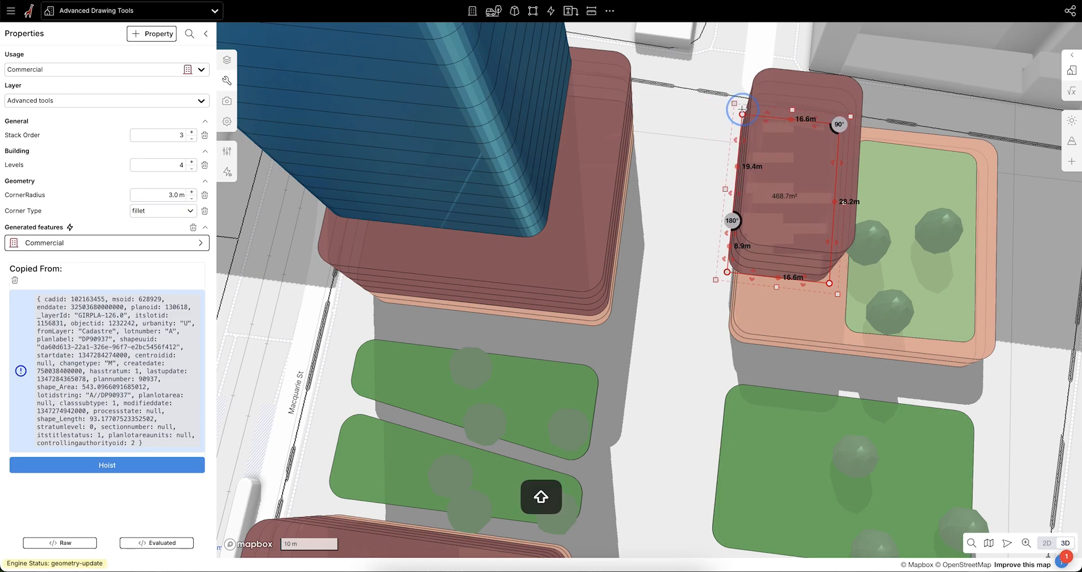
pyautogui.keyDown('shift'); pyautogui.moveTo(732, 220); pyautogui.dragTo(731, 220); pyautogui.keyUp('shift')
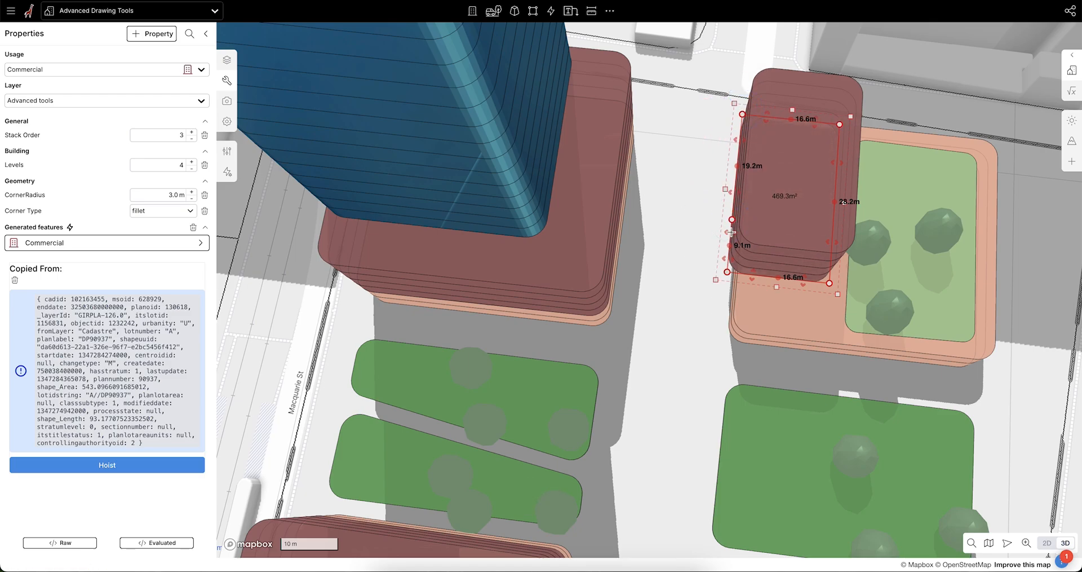
pyautogui.click(732, 220)
pyautogui.scroll(-3, 638, 264)
pyautogui.moveTo(661, 293); pyautogui.dragTo(669, 258, button='right')
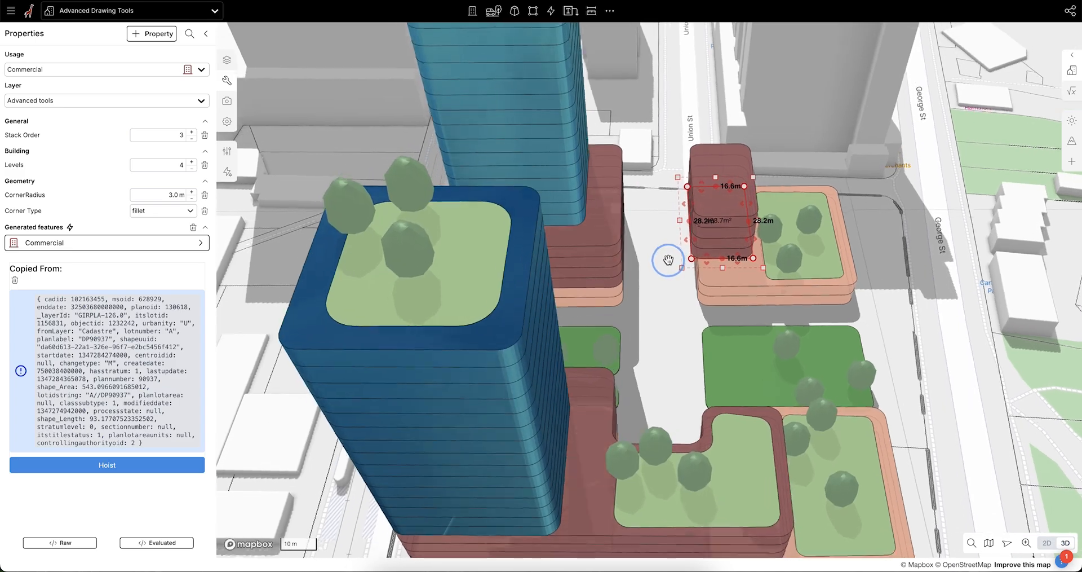
# Reposition the small commercial block over the retail podium with snapping, and clear the selection.
pyautogui.scroll(4, 704, 243)
pyautogui.moveTo(682, 240); pyautogui.dragTo(694, 276)
pyautogui.press('s')
pyautogui.click(655, 342)
pyautogui.scroll(-3, 648, 336)
pyautogui.moveTo(654, 335); pyautogui.dragTo(636, 317, button='right')
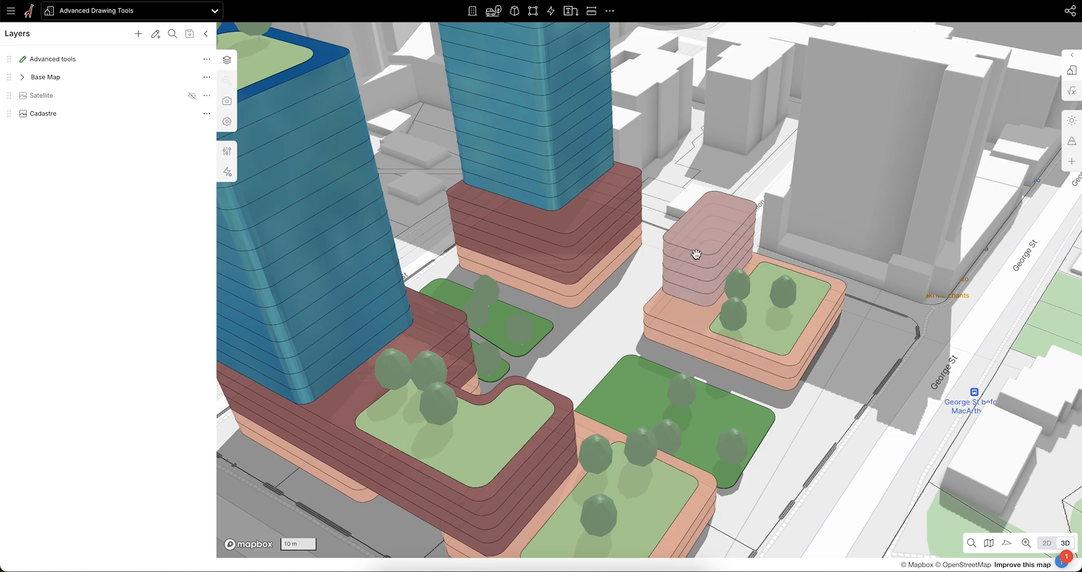
# Set the residential tower on the Union St side to 11 levels and clear the selection.
pyautogui.moveTo(717, 249); pyautogui.dragTo(597, 85, button='right')
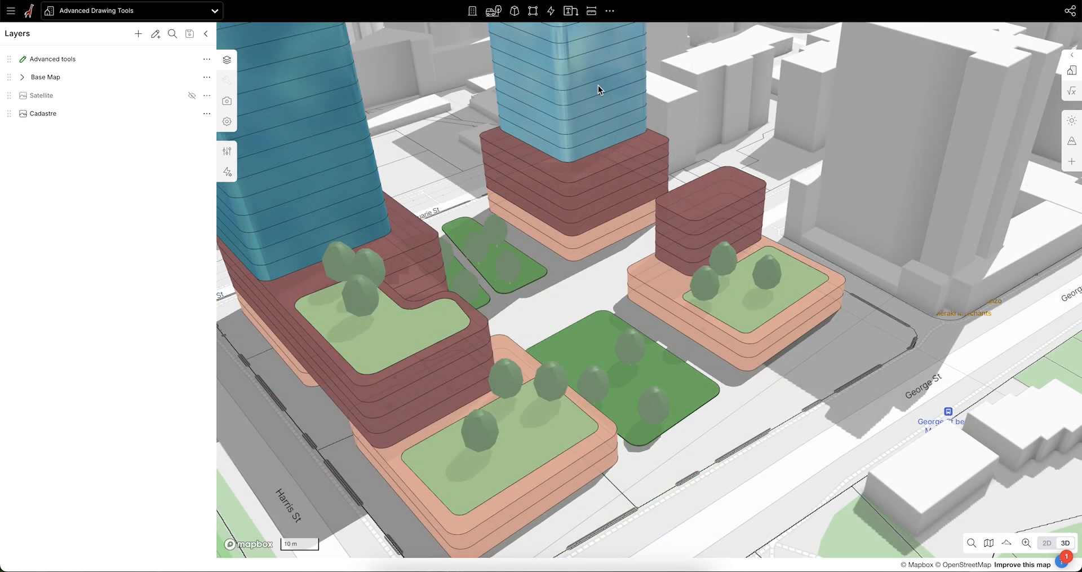
pyautogui.scroll(2, 604, 260)
pyautogui.scroll(-5, 593, 273)
pyautogui.moveTo(594, 272); pyautogui.dragTo(603, 241, button='right')
pyautogui.click(591, 186)
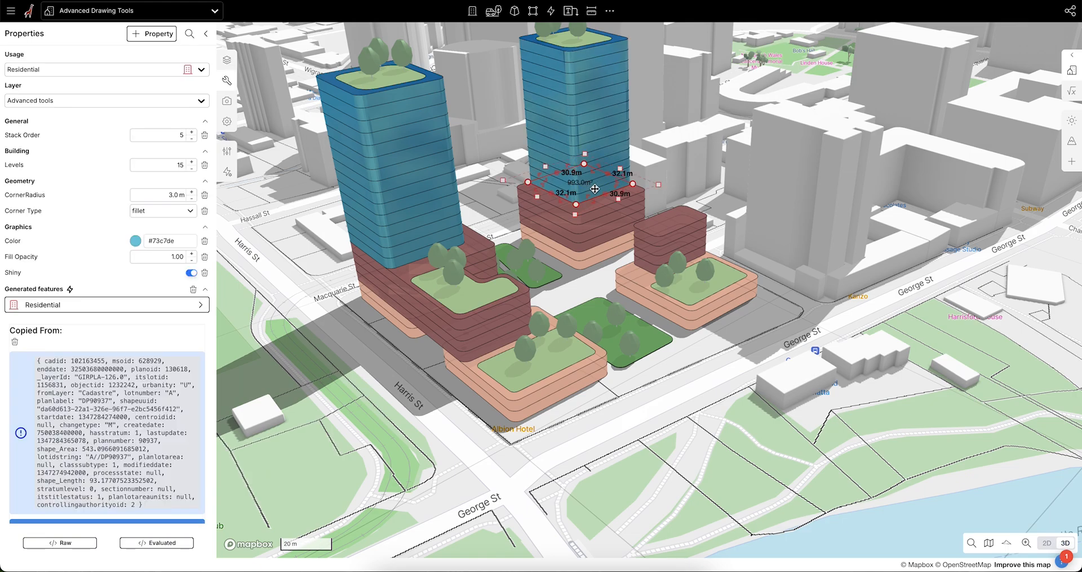
pyautogui.press('a')
pyautogui.press('a')
pyautogui.press('a')
pyautogui.press('a')
pyautogui.press('a')
pyautogui.press('a')
pyautogui.press('a')
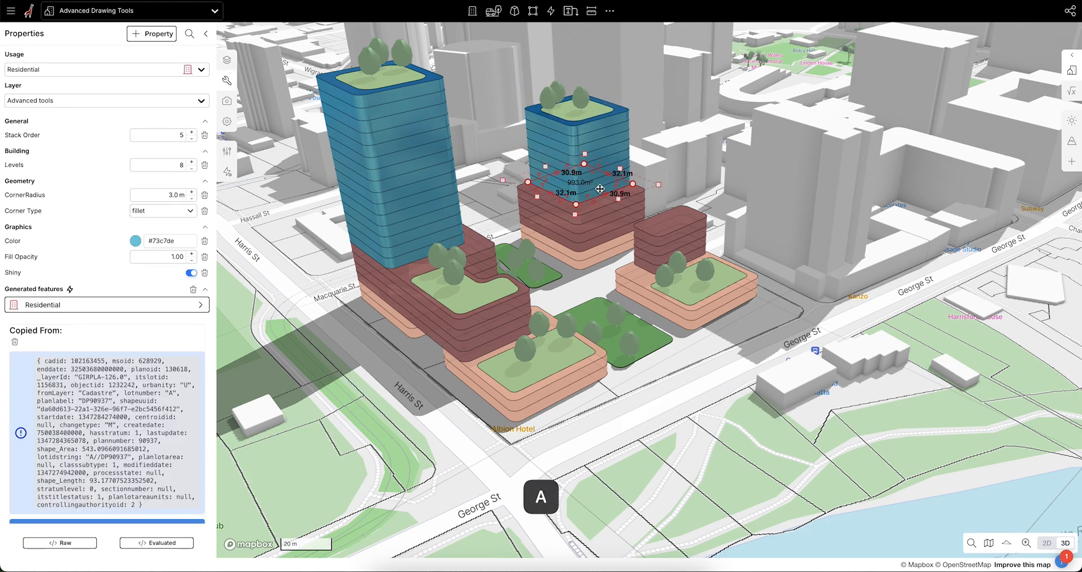
pyautogui.press('q')
pyautogui.press('q')
pyautogui.press('q')
pyautogui.click(600, 283)
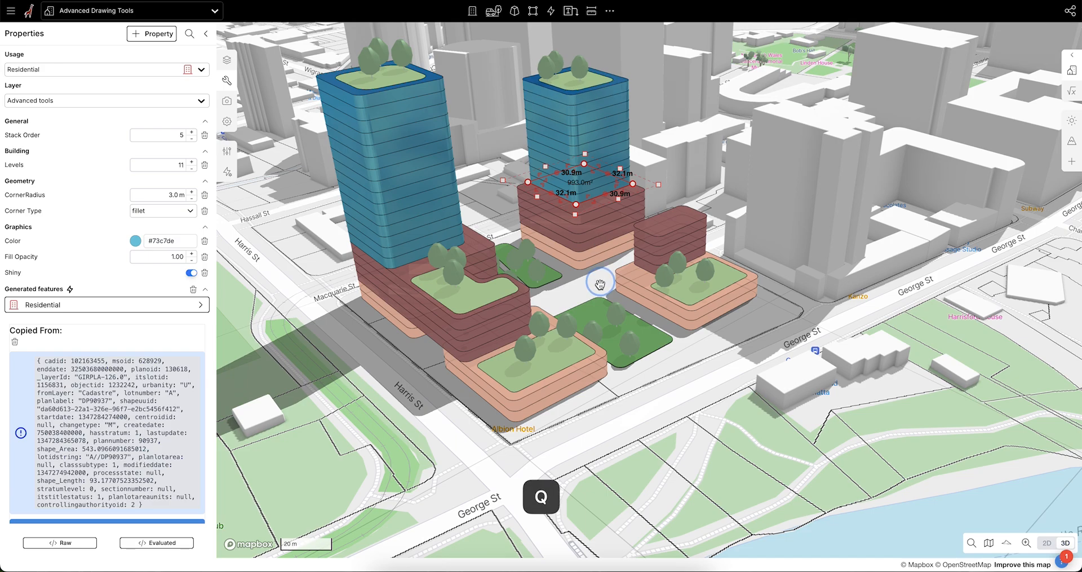
# Delete the landscape feature and the small commercial block standing on the George St retail podium.
pyautogui.moveTo(601, 282); pyautogui.dragTo(748, 365, button='right')
pyautogui.scroll(5, 718, 304)
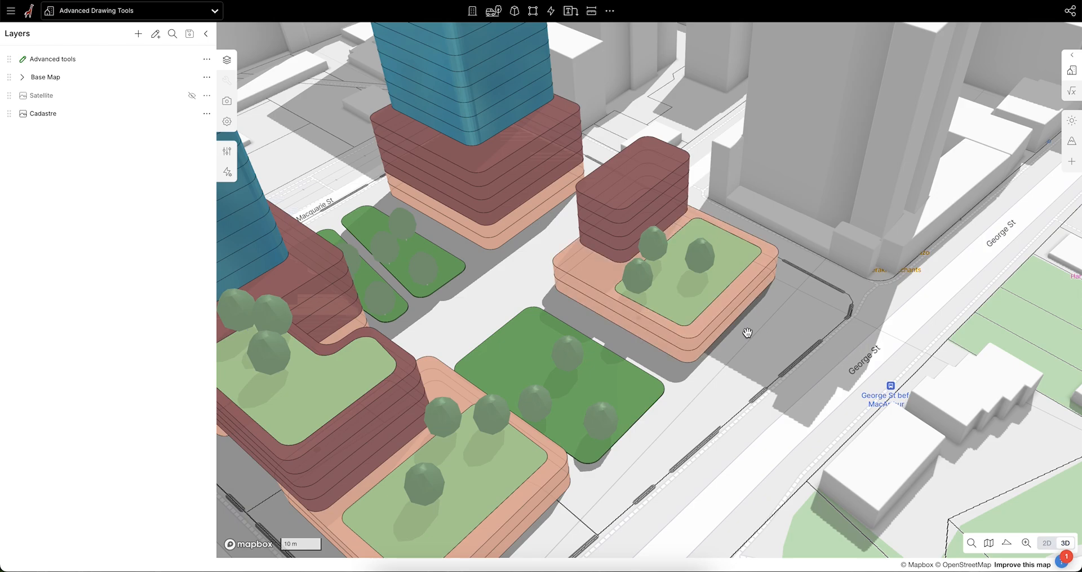
pyautogui.click(711, 251)
pyautogui.press('BackSpace')
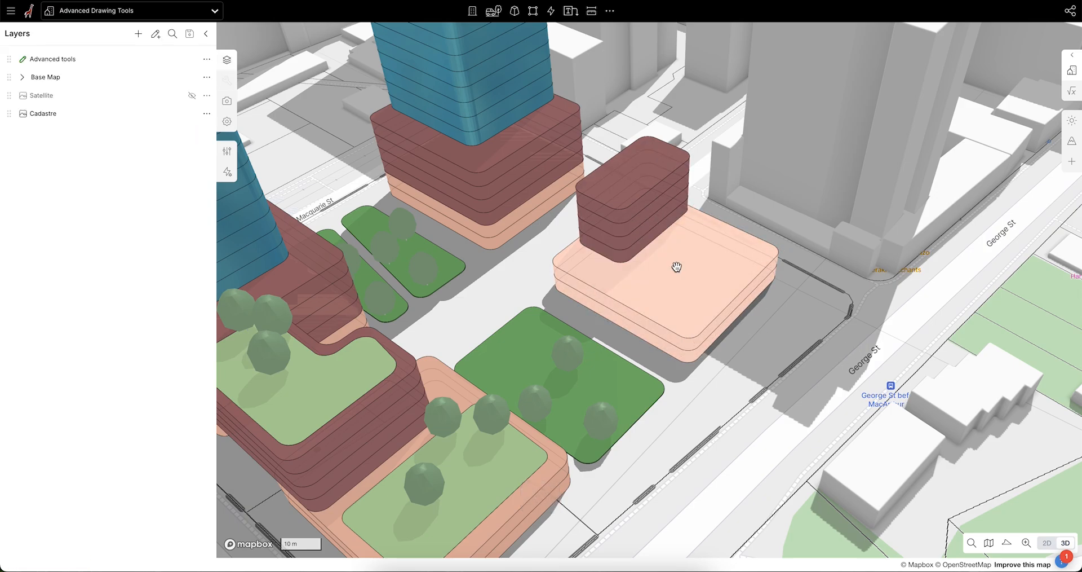
pyautogui.click(644, 214)
pyautogui.press('BackSpace')
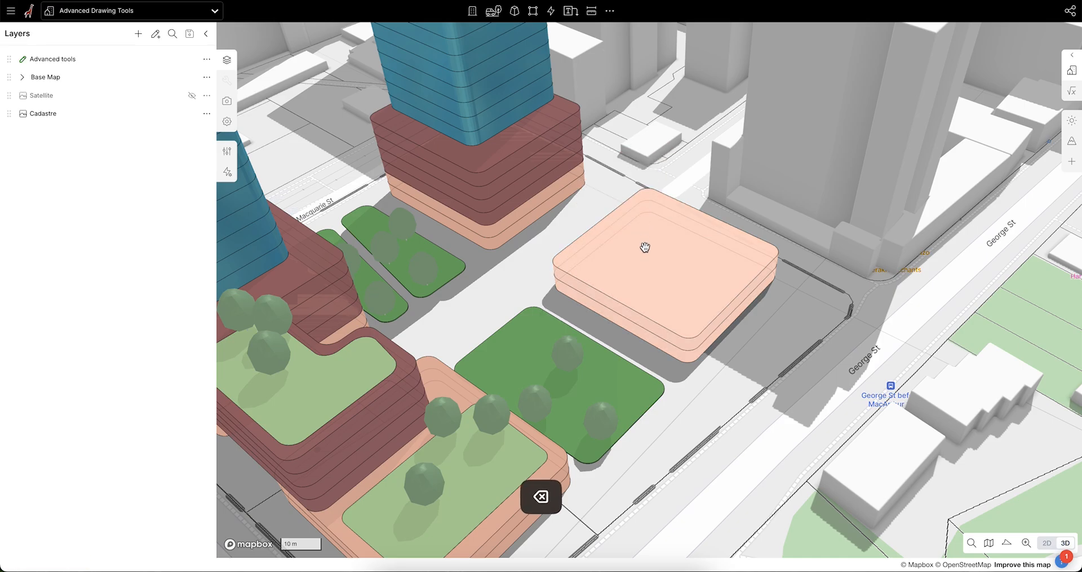
# Push in the plaza-facing corner of the retail podium to form an L-shape with wings about 12.6 m and 11.8 m wide.
pyautogui.click(643, 241)
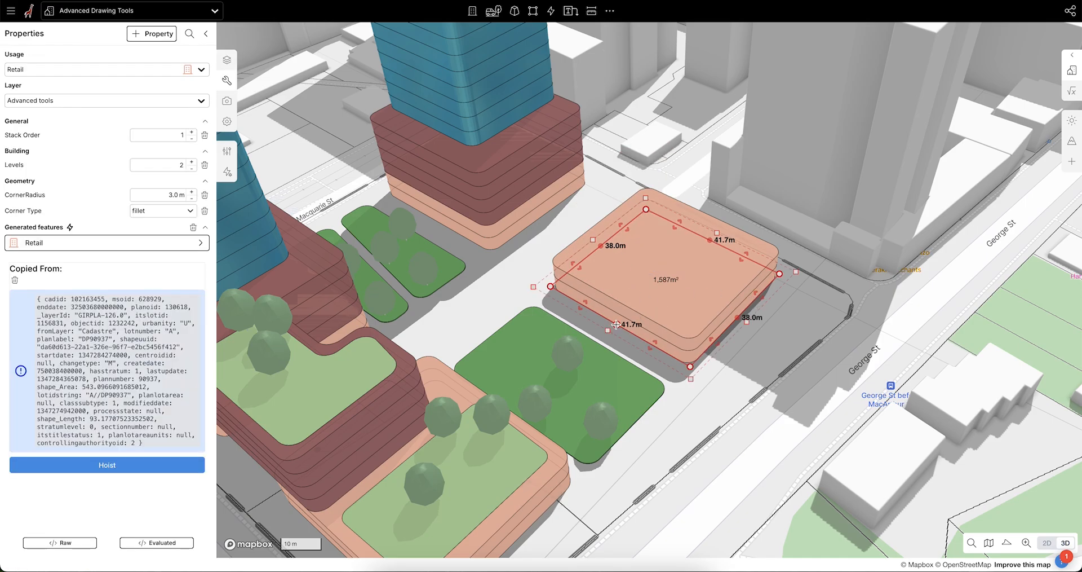
pyautogui.moveTo(599, 310); pyautogui.dragTo(727, 277)
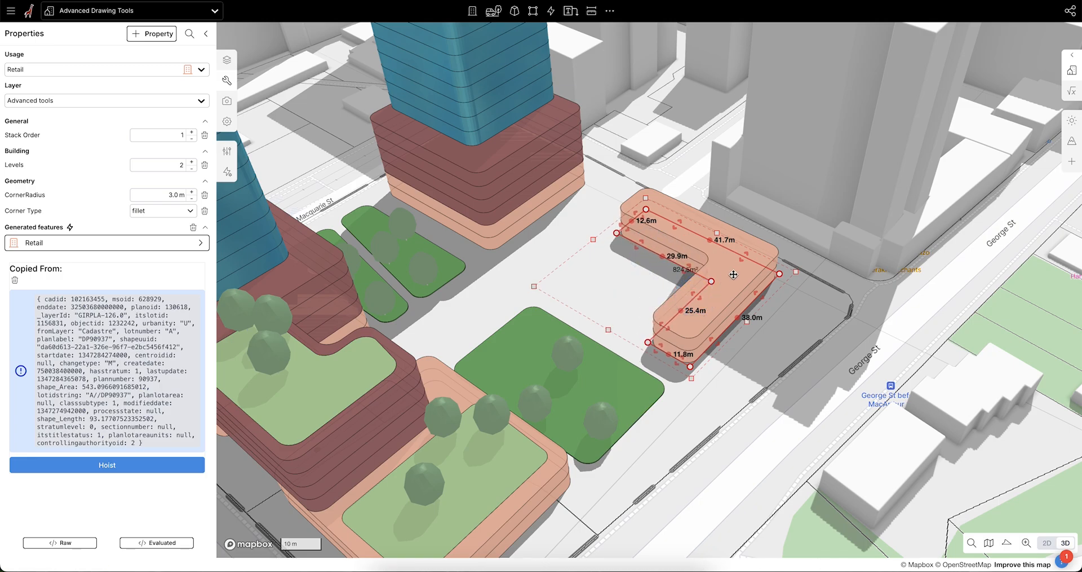
# Move the L-shaped retail building in plan with Base point Move, snapping its outer corner to the site boundary corner near George St.
pyautogui.press('t')
pyautogui.moveTo(643, 234); pyautogui.dragTo(648, 183)
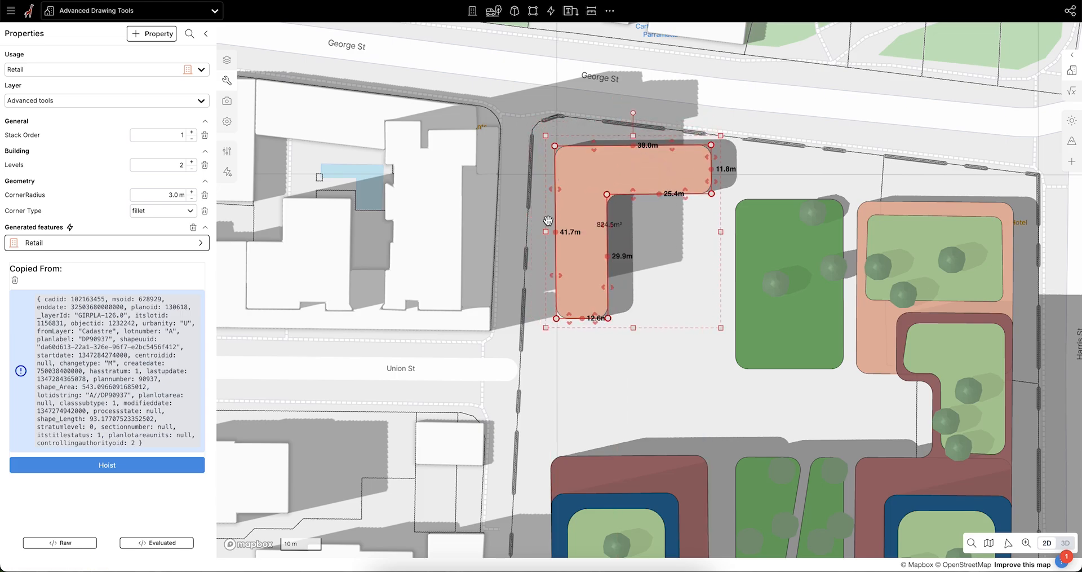
pyautogui.scroll(3, 540, 158)
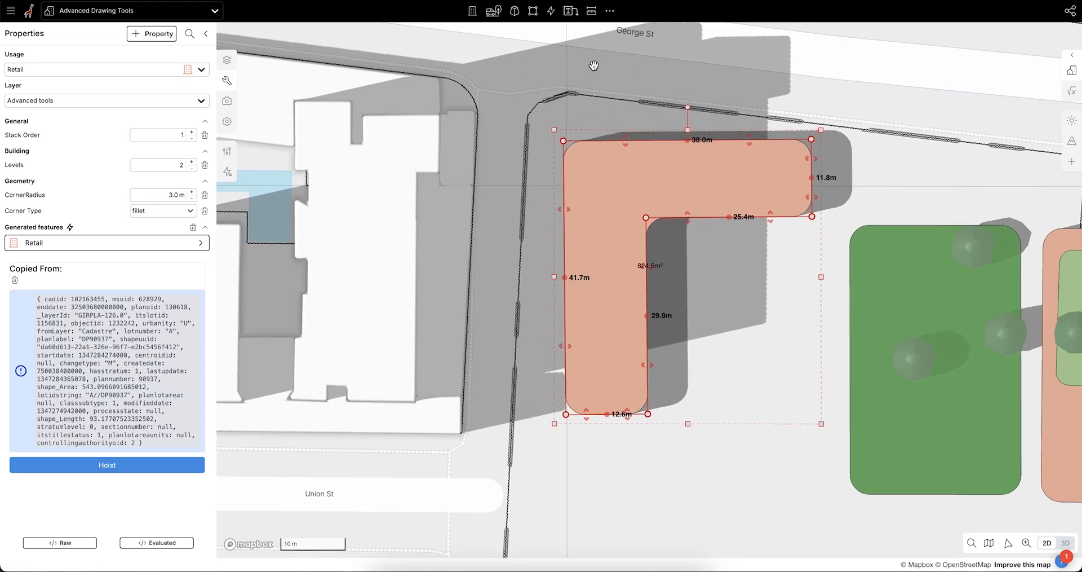
pyautogui.click(610, 10)
pyautogui.moveTo(584, 74)
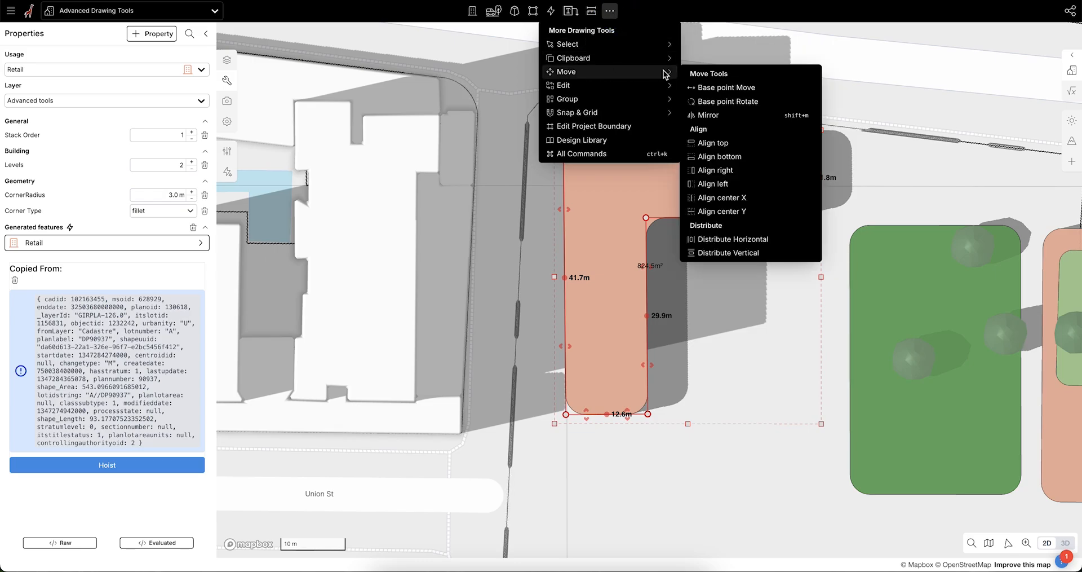
pyautogui.click(726, 88)
pyautogui.scroll(2, 565, 145)
pyautogui.press('s')
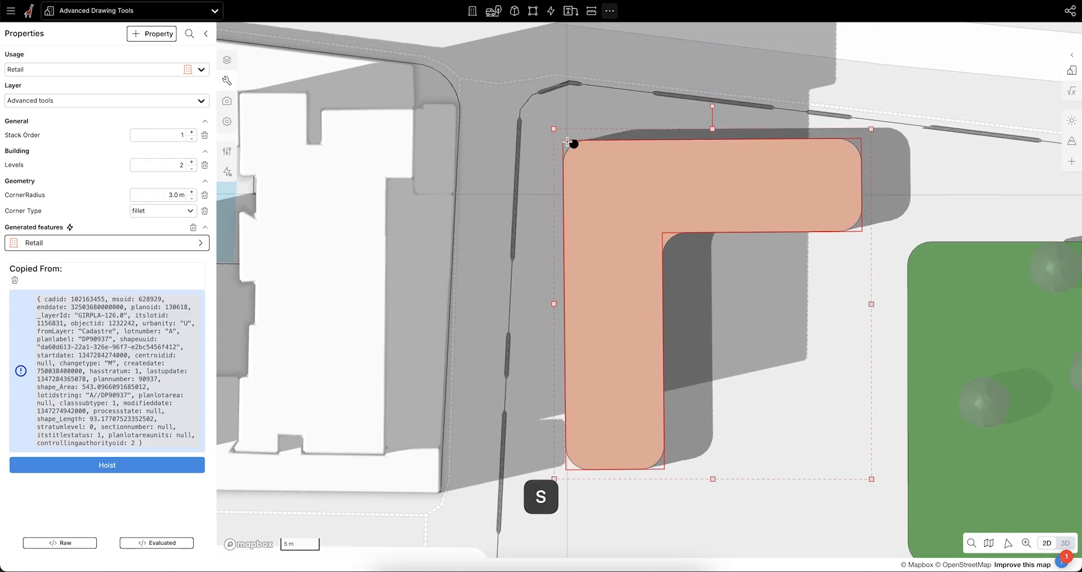
pyautogui.click(562, 140)
pyautogui.scroll(1, 530, 131)
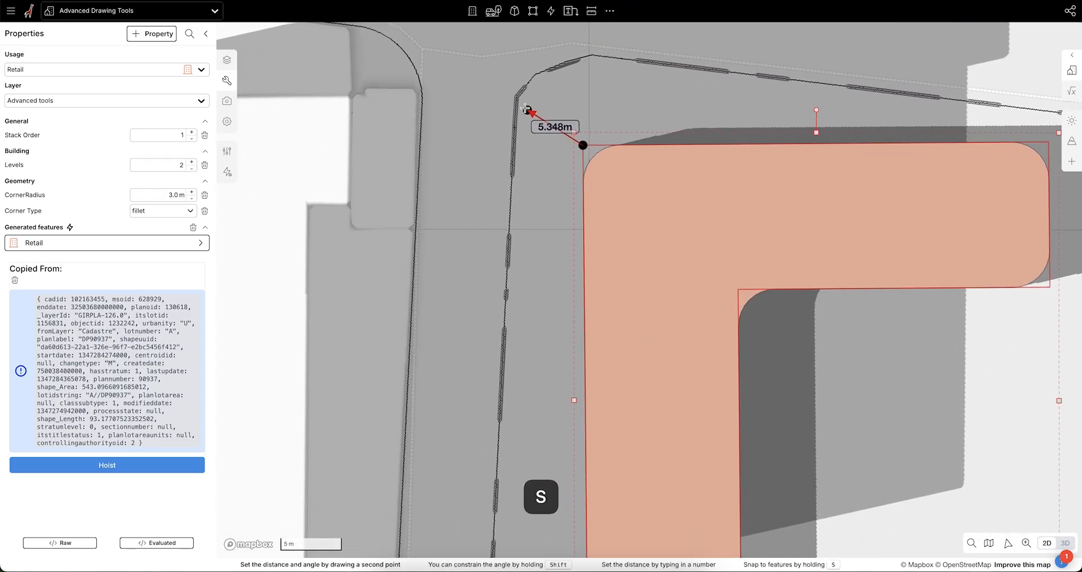
pyautogui.click(518, 98)
pyautogui.scroll(-1, 590, 122)
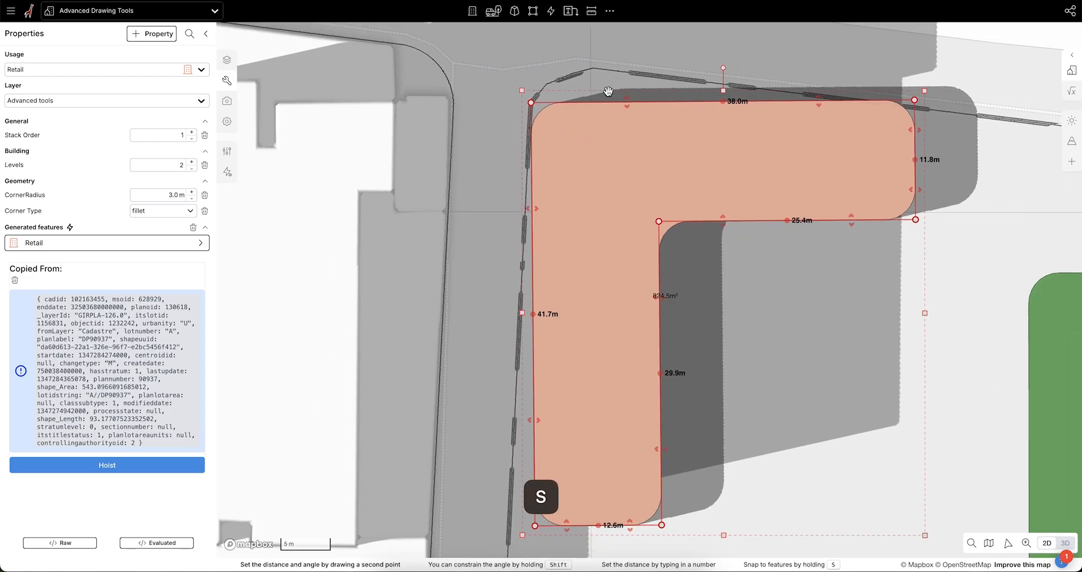
# Rotate the L-shaped retail building with Base point Rotate about its snapped outer corner, aligning its 41.7 m side with the site boundary.
pyautogui.click(610, 17)
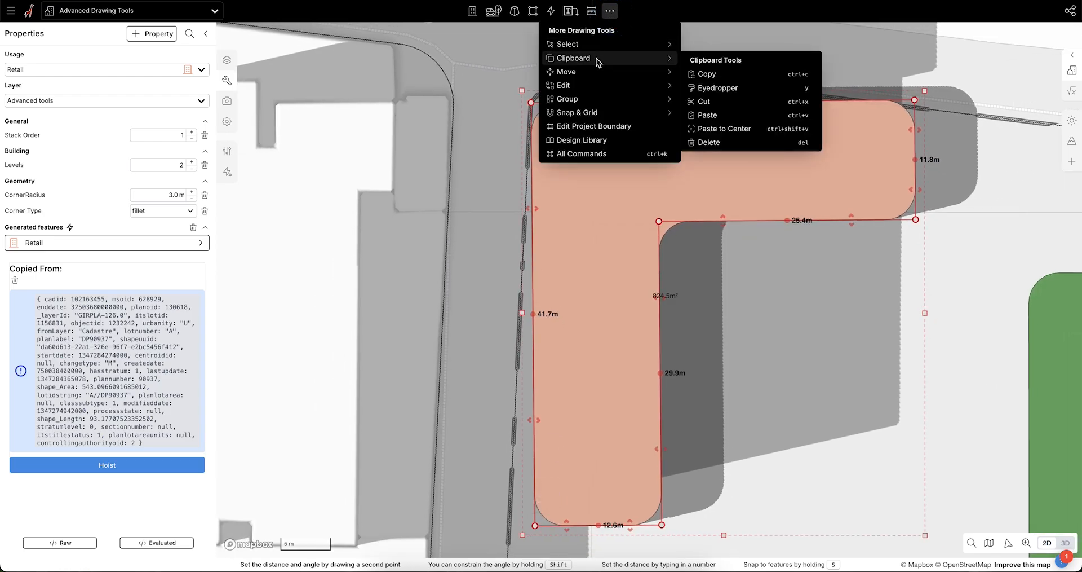
pyautogui.moveTo(601, 72)
pyautogui.click(738, 100)
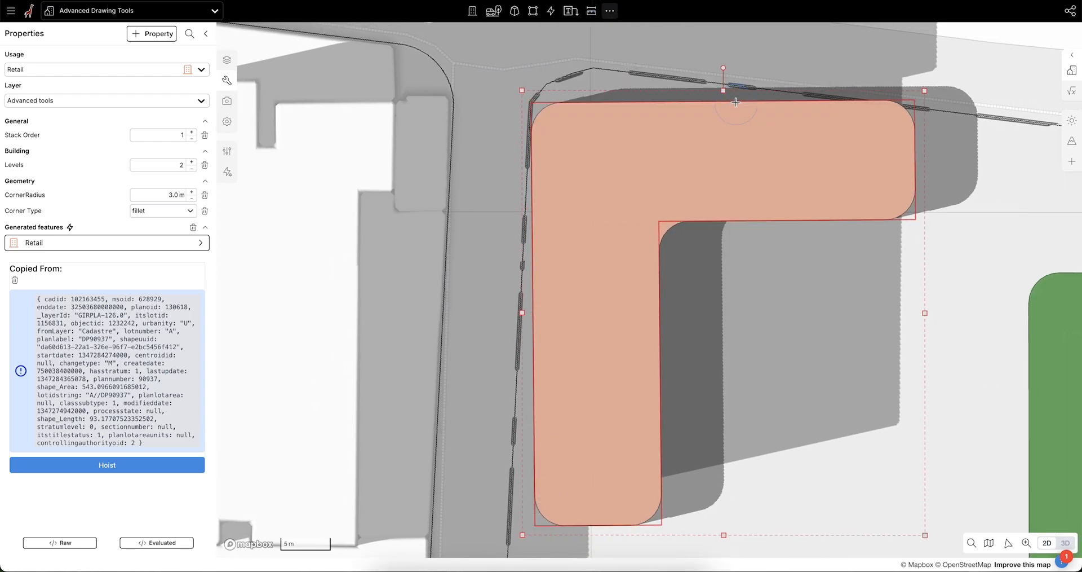
pyautogui.press('s')
pyautogui.scroll(-3, 581, 41)
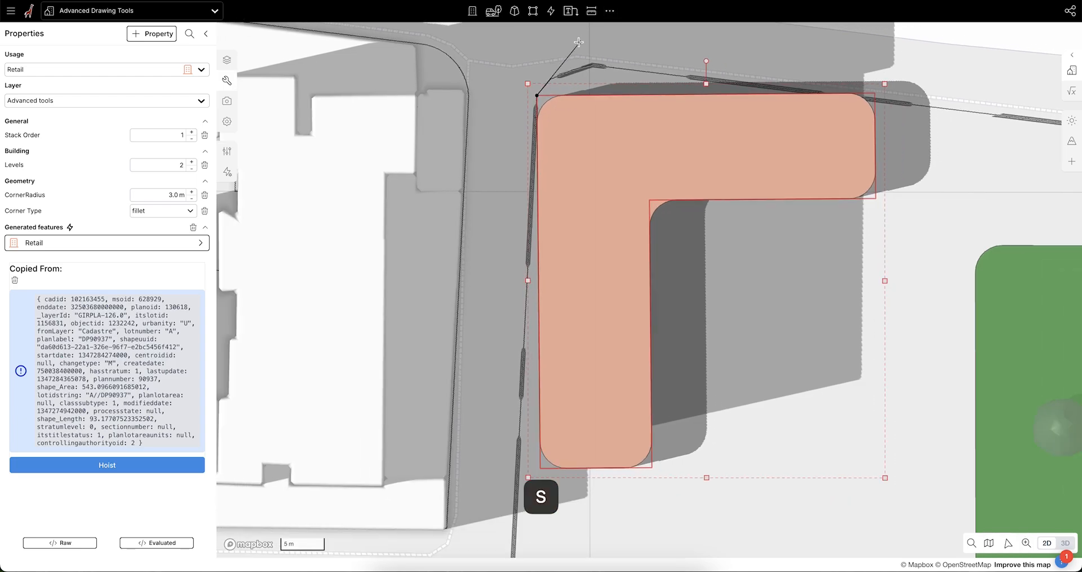
pyautogui.scroll(4, 550, 390)
pyautogui.press('s')
pyautogui.click(550, 389)
pyautogui.scroll(-2, 612, 256)
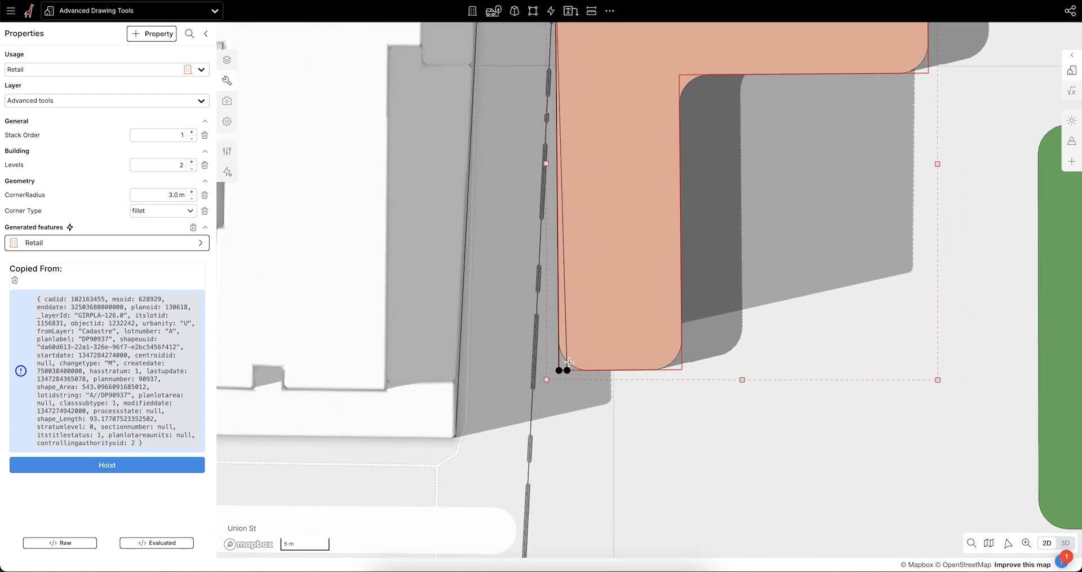
pyautogui.press('s')
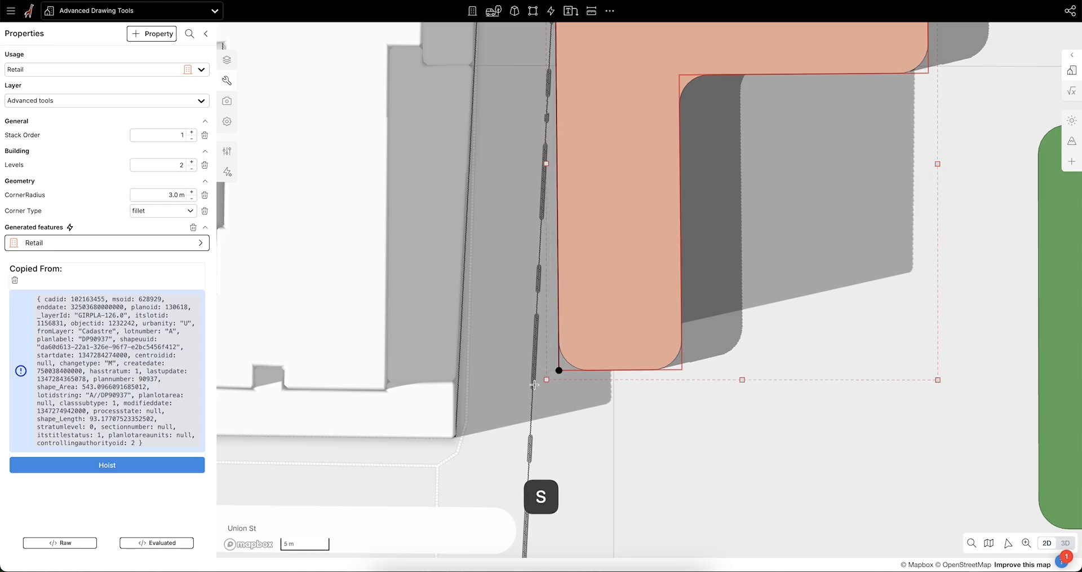
pyautogui.scroll(-5, 581, 192)
pyautogui.scroll(5, 570, 348)
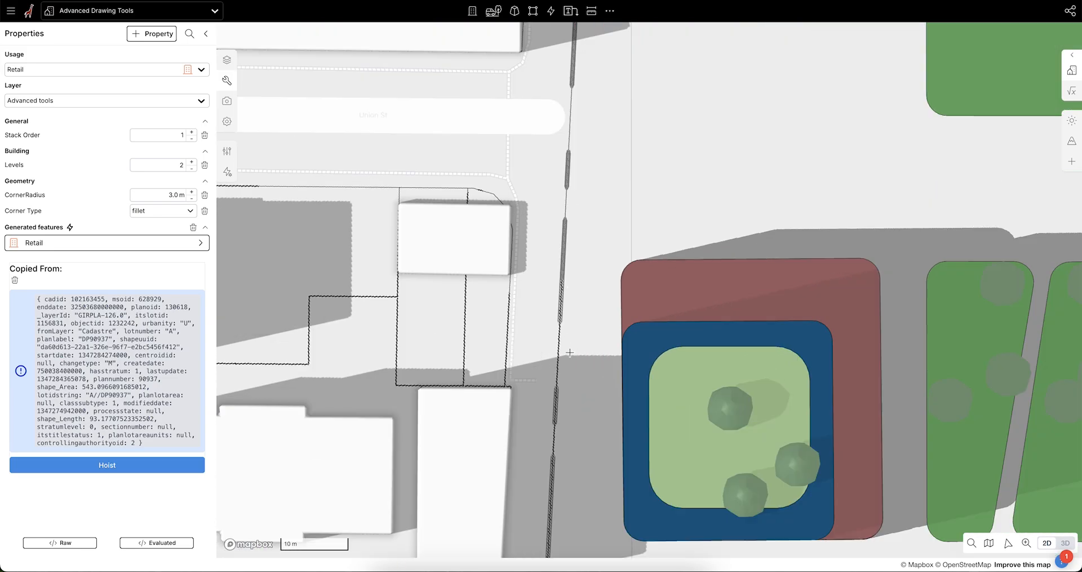
pyautogui.scroll(-3, 589, 177)
pyautogui.press('s')
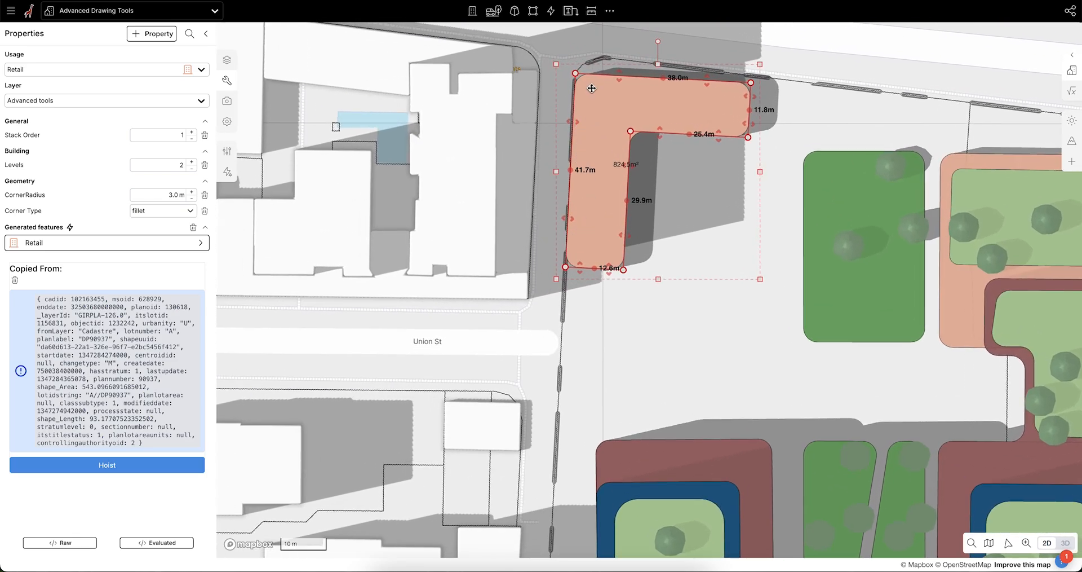
# Nudge the rotated L-shaped retail building slightly inward from the site boundary.
pyautogui.scroll(-1, 583, 118)
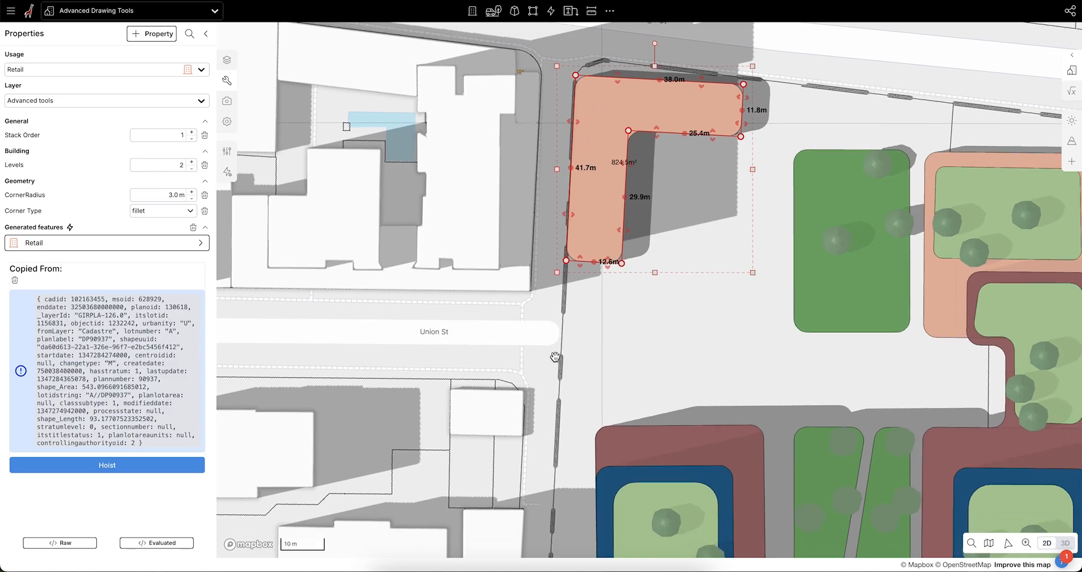
pyautogui.moveTo(606, 123); pyautogui.dragTo(618, 133)
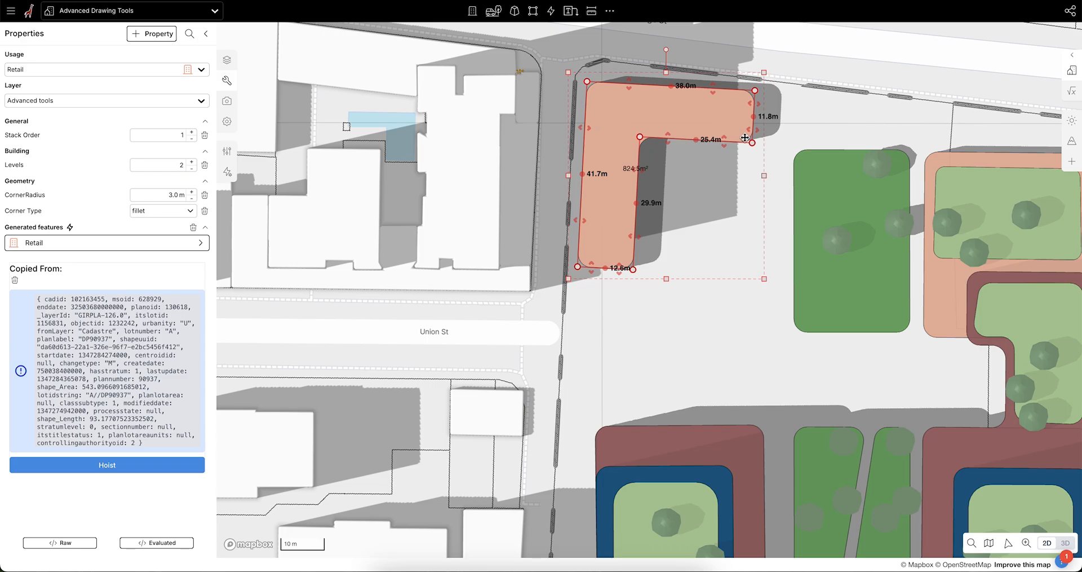
pyautogui.moveTo(649, 139); pyautogui.dragTo(637, 145)
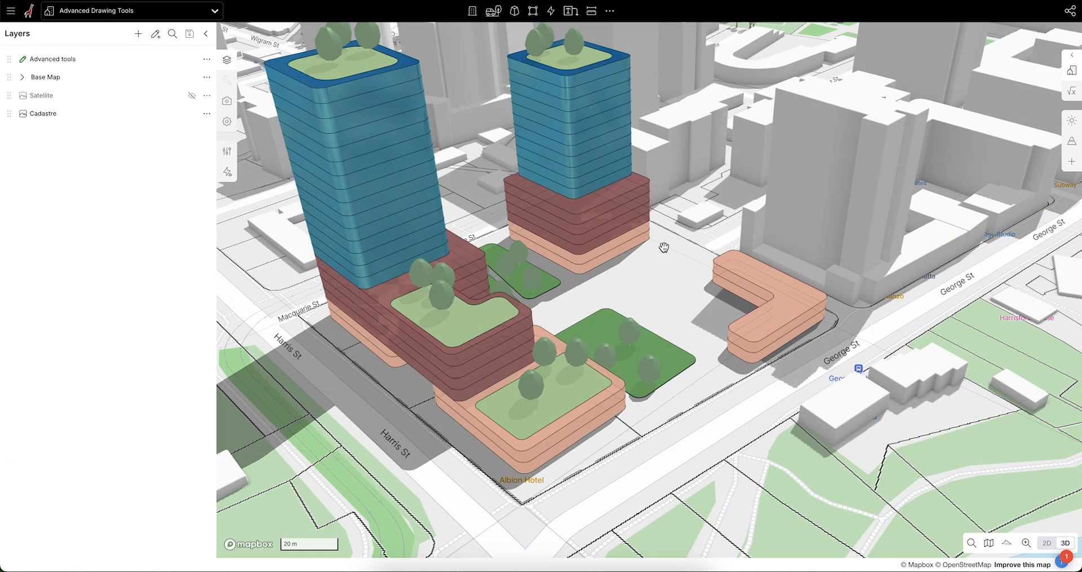
# Pull out the inner corner of the L-shaped retail building to give inner sides of about 24.2 m and 20.6 m.
pyautogui.moveTo(696, 317); pyautogui.dragTo(721, 307, button='right')
pyautogui.scroll(3, 721, 307)
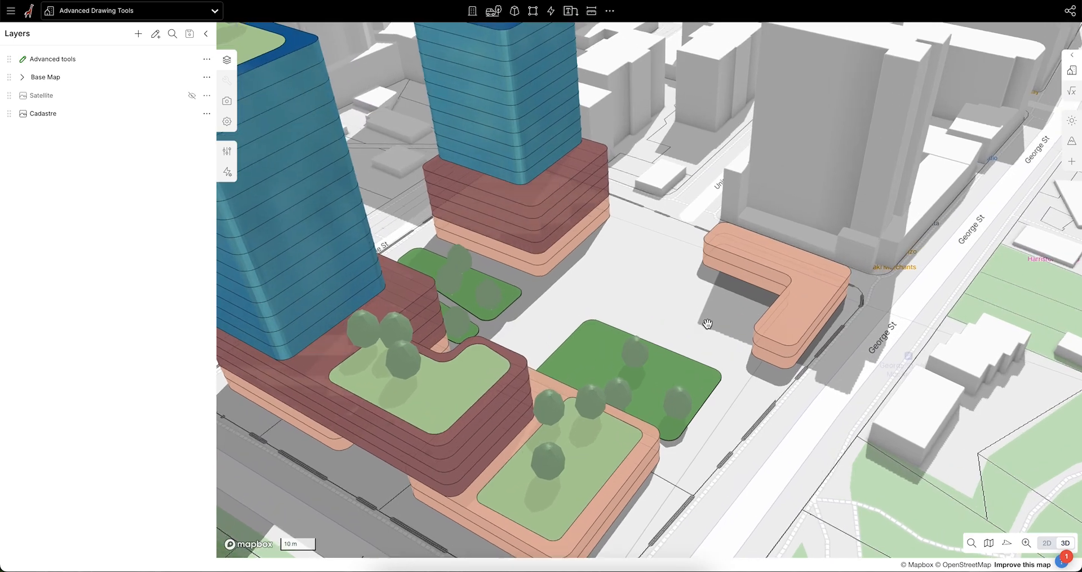
pyautogui.moveTo(733, 361); pyautogui.dragTo(787, 224, button='right')
pyautogui.click(786, 225)
pyautogui.scroll(3, 784, 224)
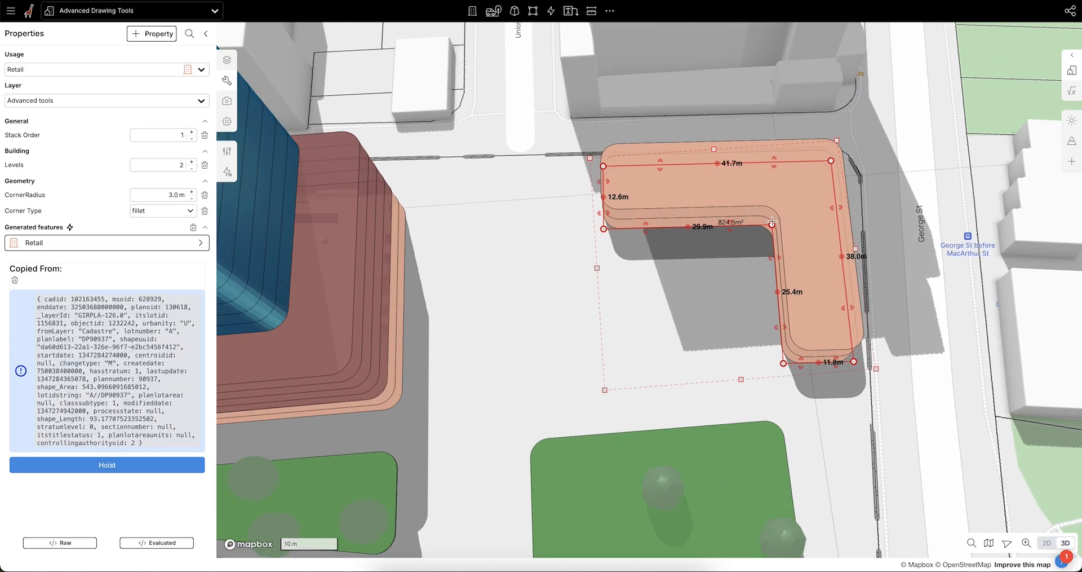
pyautogui.moveTo(772, 225); pyautogui.dragTo(737, 256)
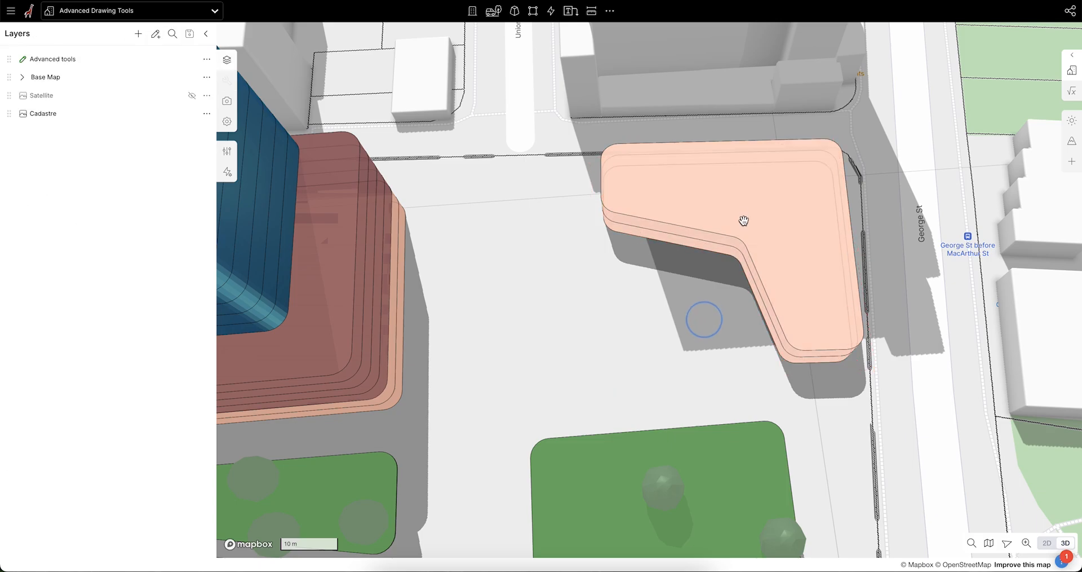
# Copy the angled retail building into the plaza and simplify the copy to a four-sided block about 41.7 m long by removing surplus vertices.
pyautogui.press('alt')
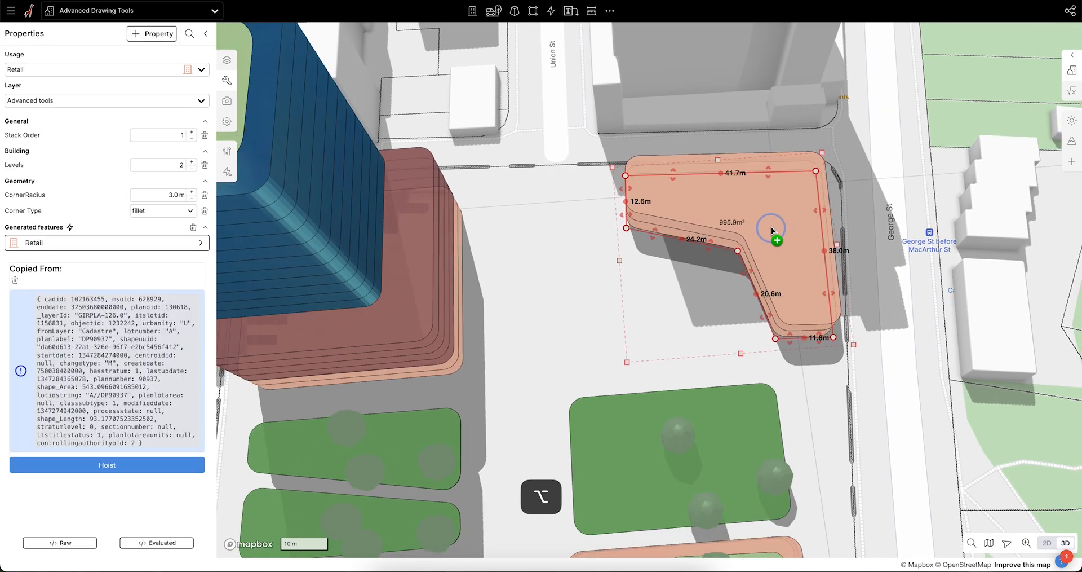
pyautogui.keyDown('alt'); pyautogui.moveTo(771, 227); pyautogui.dragTo(657, 313); pyautogui.keyUp('alt')
pyautogui.moveTo(661, 434); pyautogui.dragTo(563, 329)
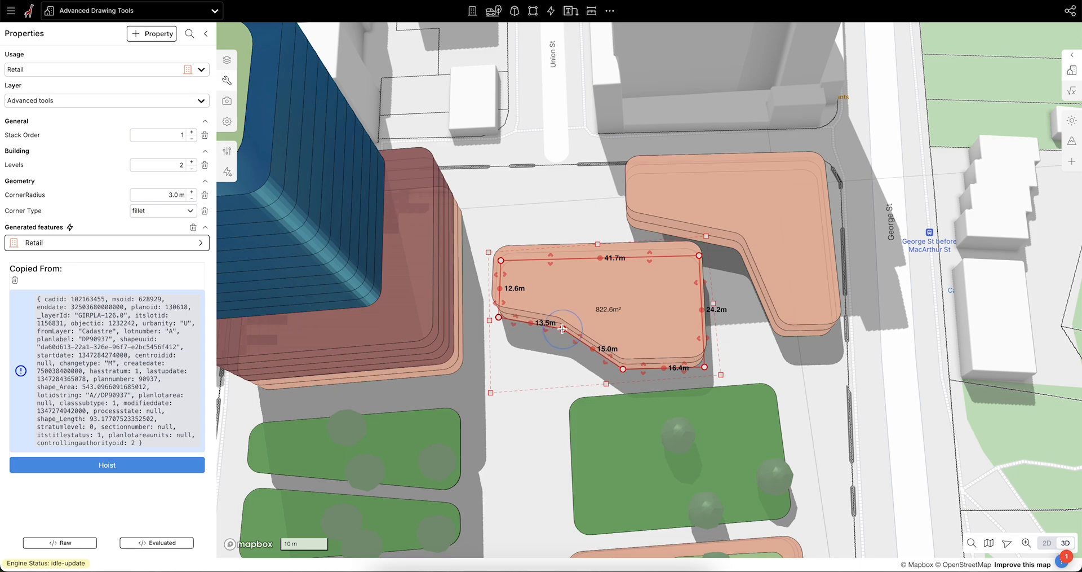
pyautogui.click(624, 368)
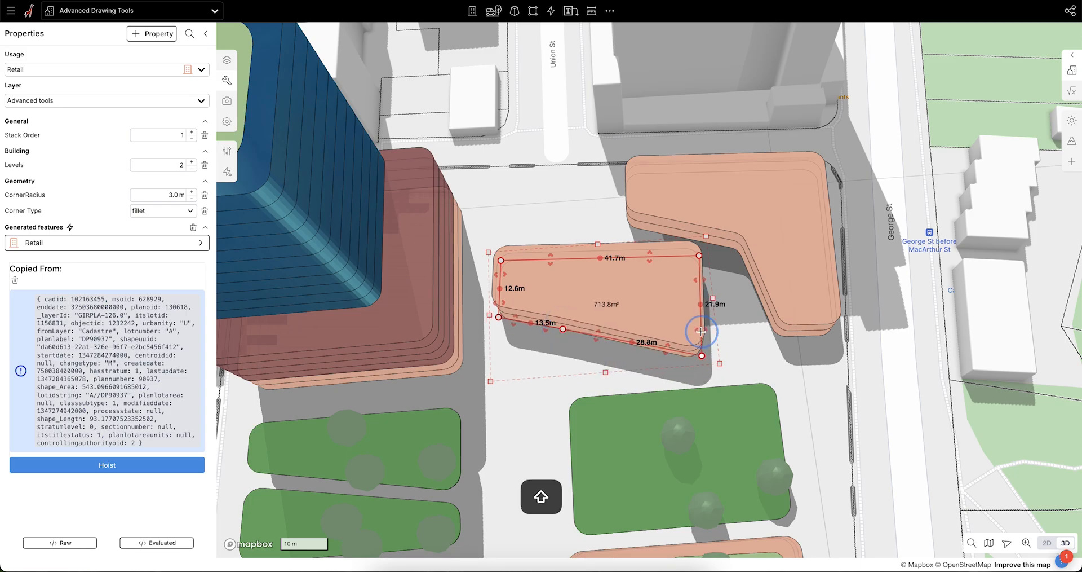
pyautogui.keyDown('shift'); pyautogui.moveTo(705, 367); pyautogui.dragTo(702, 319); pyautogui.keyUp('shift')
pyautogui.keyDown('shift'); pyautogui.click(564, 328); pyautogui.keyUp('shift')
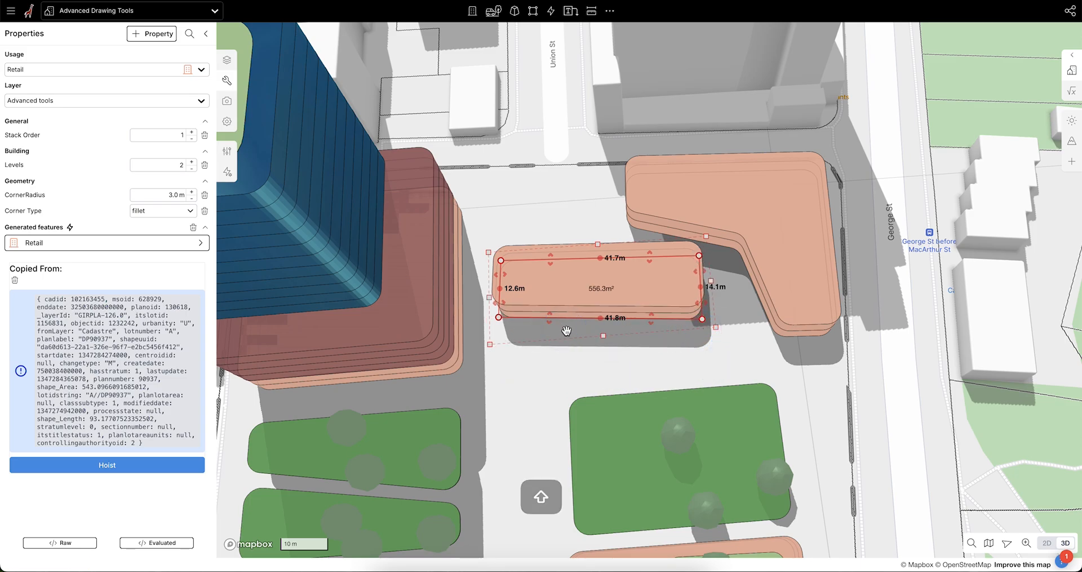
# Square the copied block to about 41.7 m by 14.1 m and place it over the end of the original building's George St wing.
pyautogui.press('t')
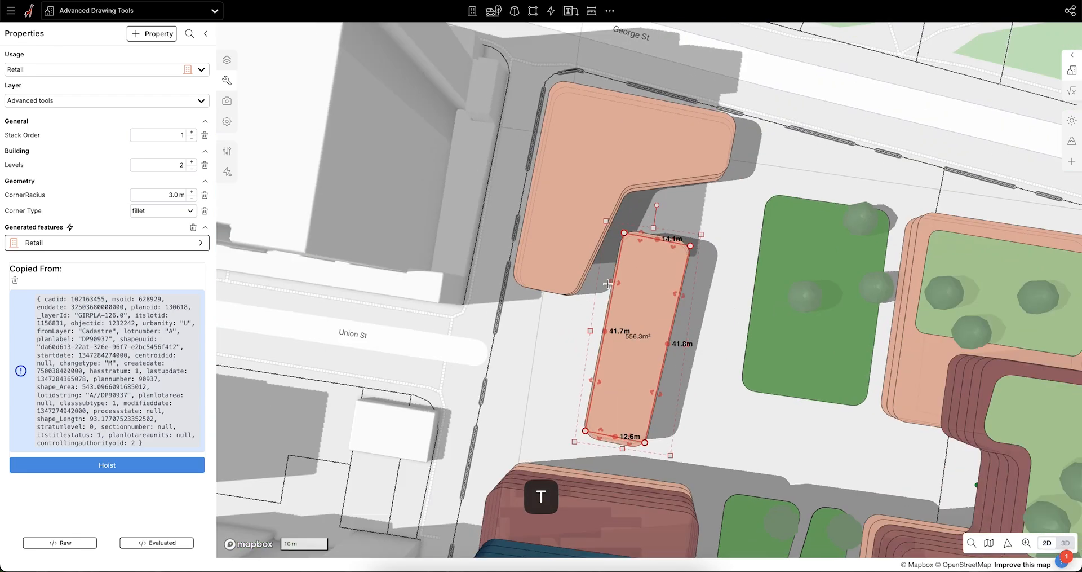
pyautogui.moveTo(654, 313); pyautogui.dragTo(701, 194)
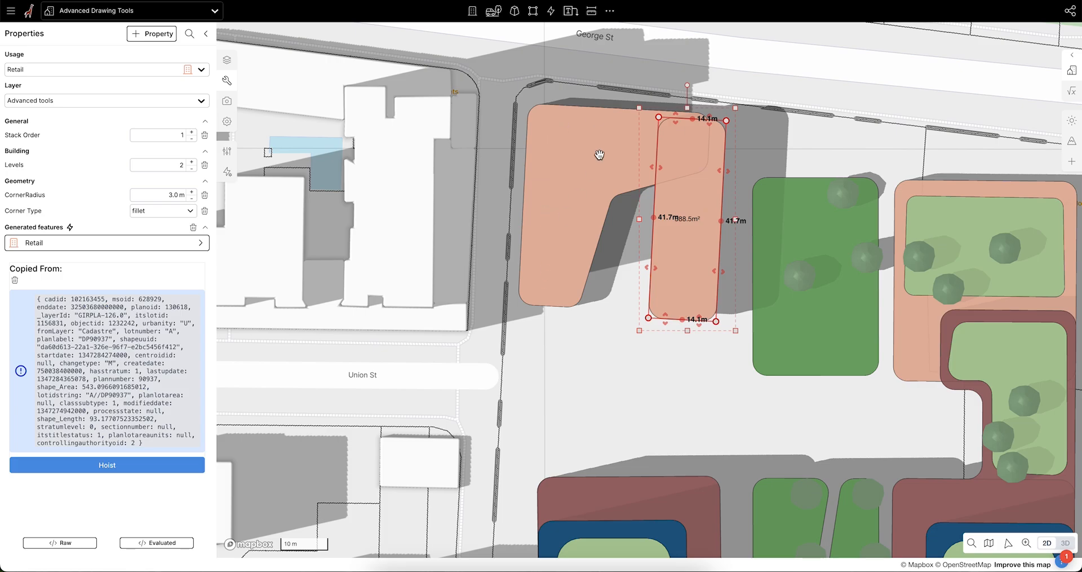
pyautogui.moveTo(681, 201); pyautogui.dragTo(708, 200)
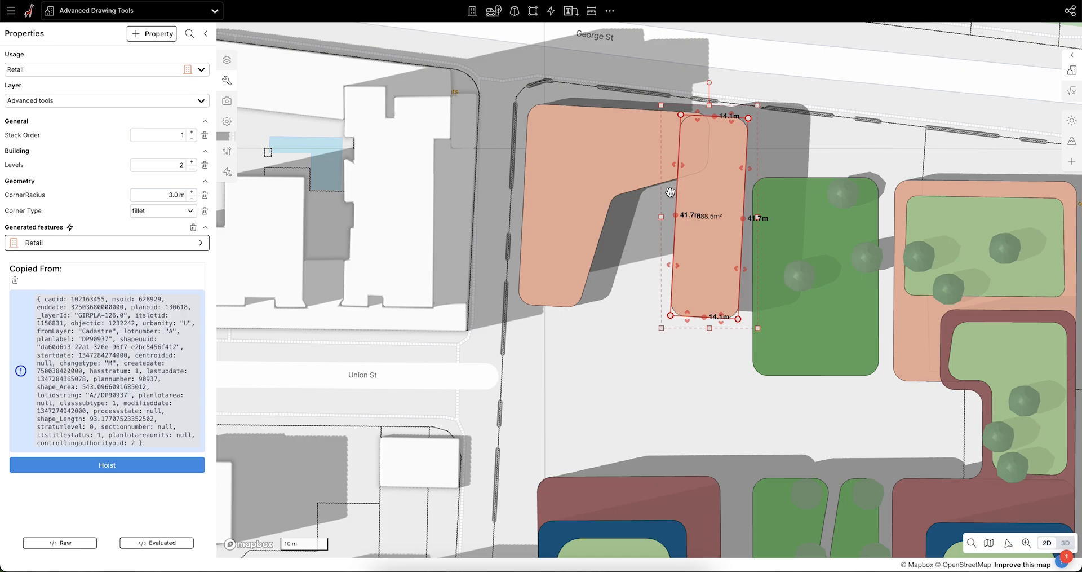
# Move the rectangular retail block at the George St wing to the default layer.
pyautogui.press('t')
pyautogui.moveTo(790, 269); pyautogui.dragTo(671, 268, button='right')
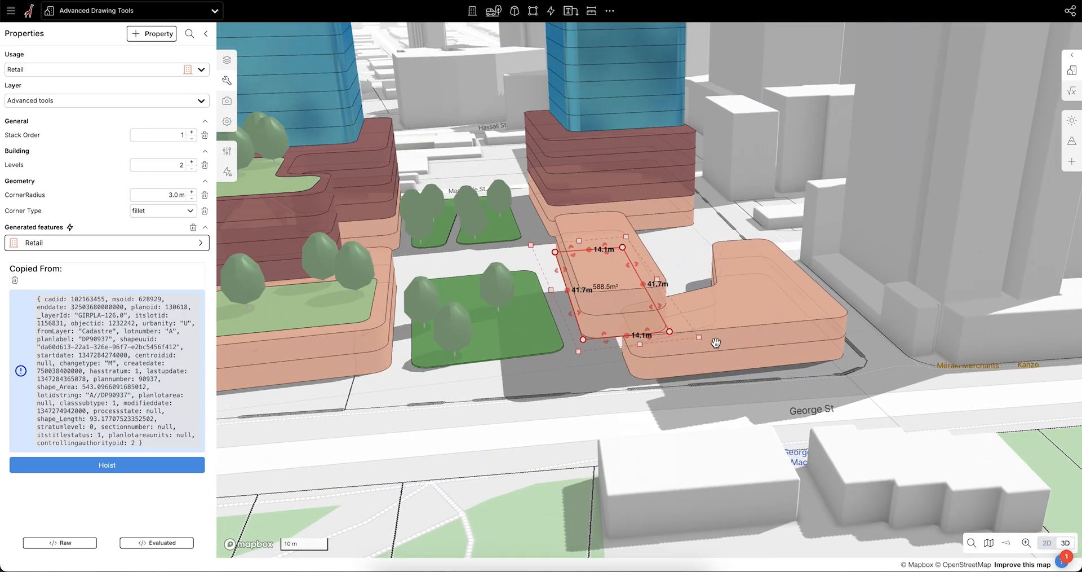
pyautogui.click(748, 321)
pyautogui.click(619, 275)
pyautogui.click(60, 101)
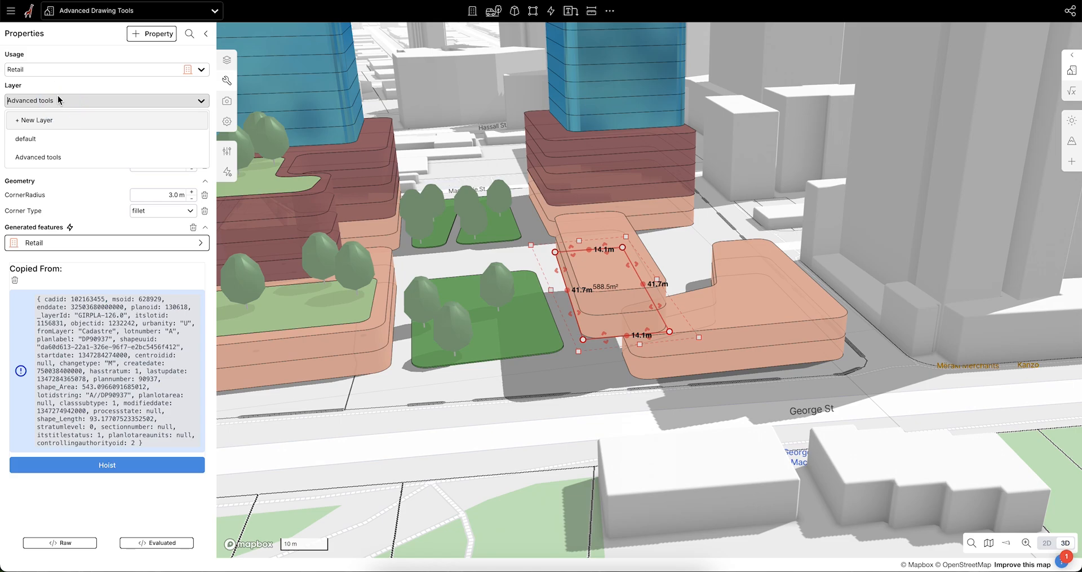
pyautogui.click(42, 139)
# Merge the rectangular retail block with the overlapping L-shaped retail building using Union.
pyautogui.scroll(2, 675, 357)
pyautogui.moveTo(674, 357); pyautogui.dragTo(707, 398, button='right')
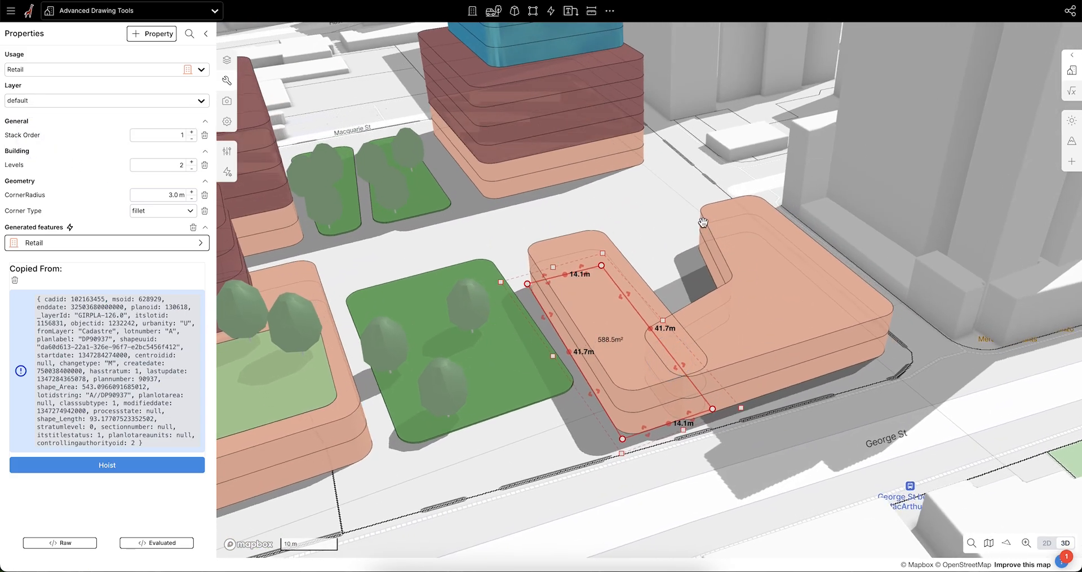
pyautogui.scroll(-1, 659, 251)
pyautogui.moveTo(657, 248); pyautogui.dragTo(652, 254, button='right')
pyautogui.scroll(-2, 619, 289)
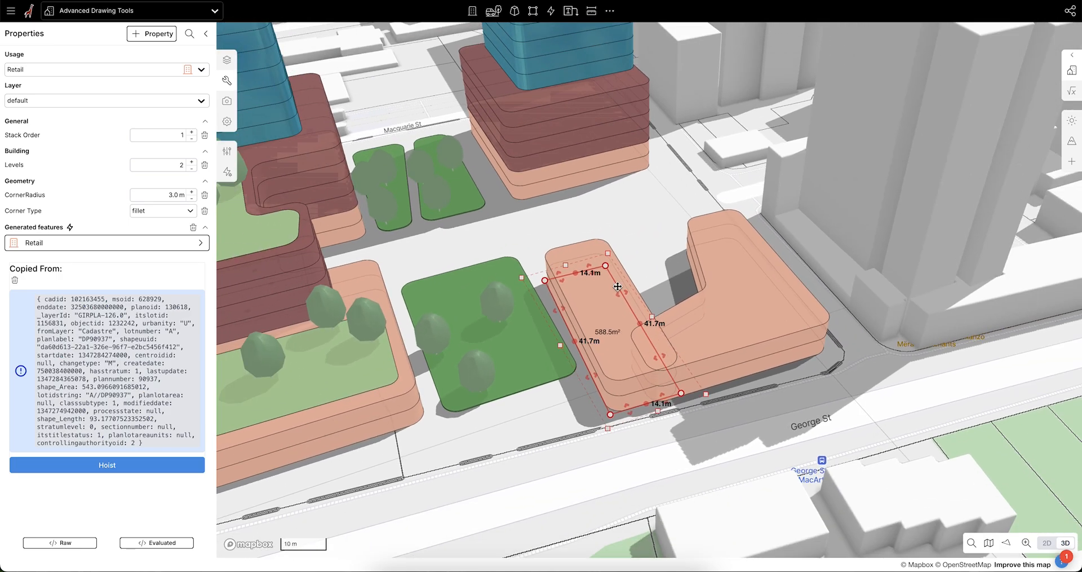
pyautogui.keyDown('shift'); pyautogui.click(727, 354); pyautogui.keyUp('shift')
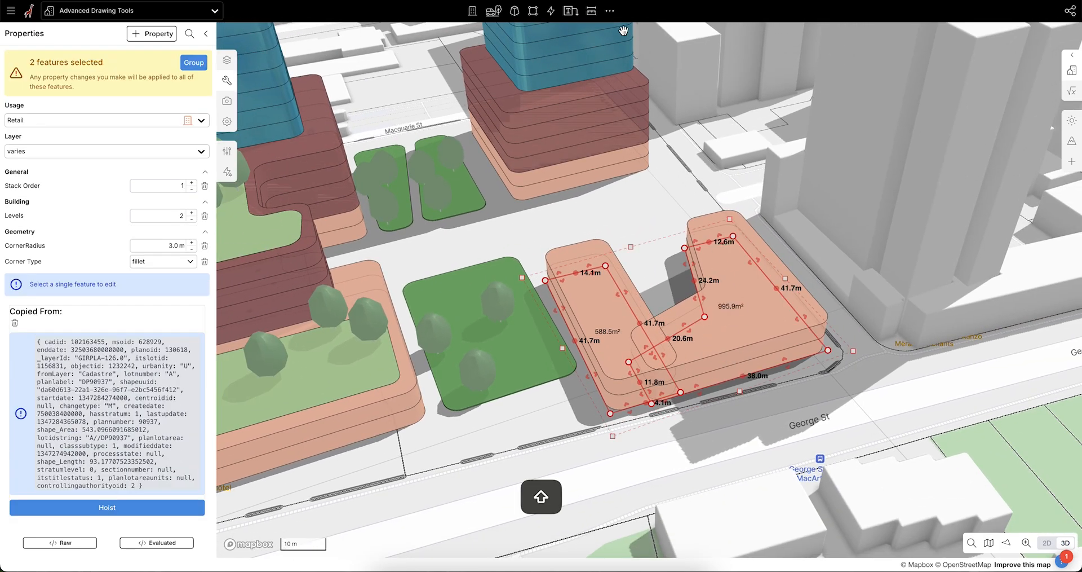
pyautogui.click(611, 11)
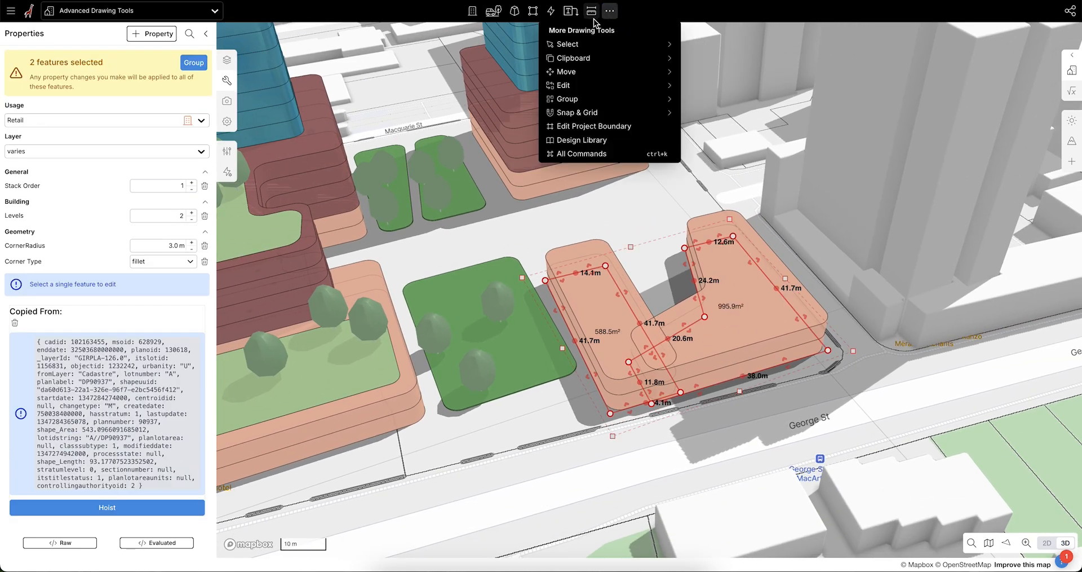
pyautogui.moveTo(580, 89)
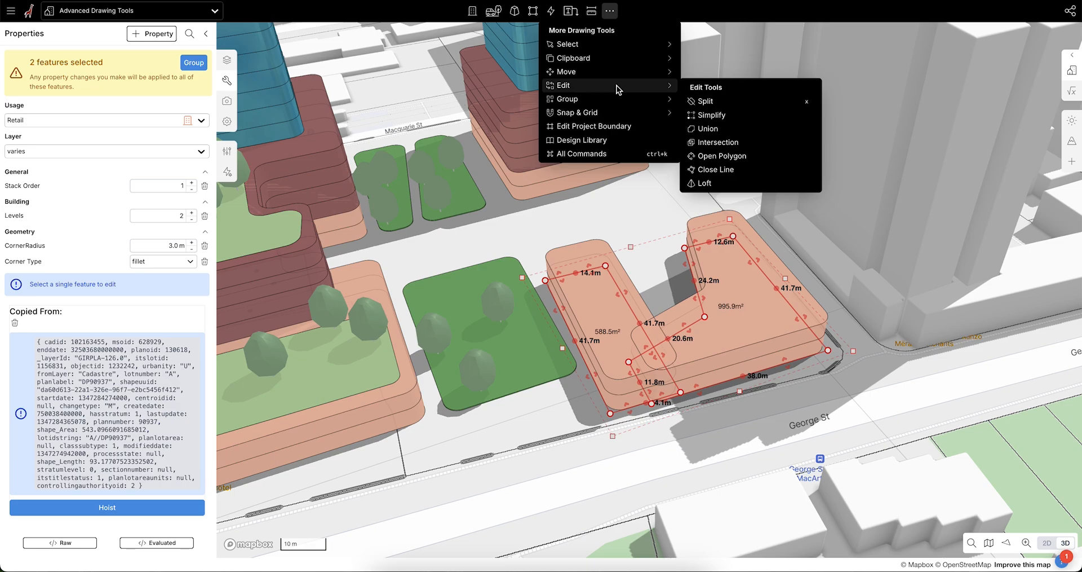
pyautogui.click(709, 129)
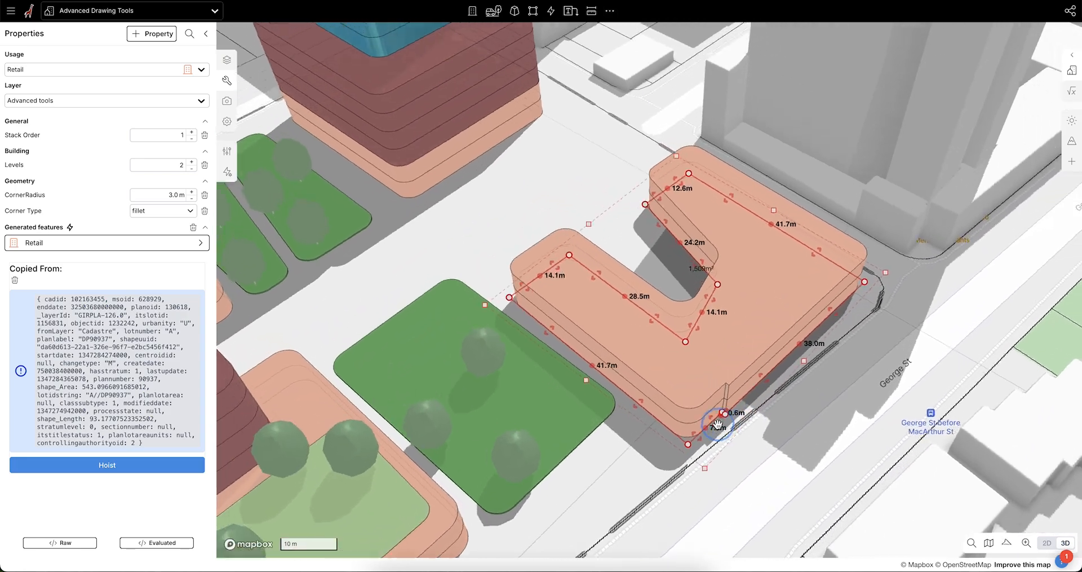
# Pull the inner corner of the merged retail building inward to give inner edges of about 26.9 m and 13.5 m.
pyautogui.moveTo(718, 425); pyautogui.dragTo(739, 427, button='right')
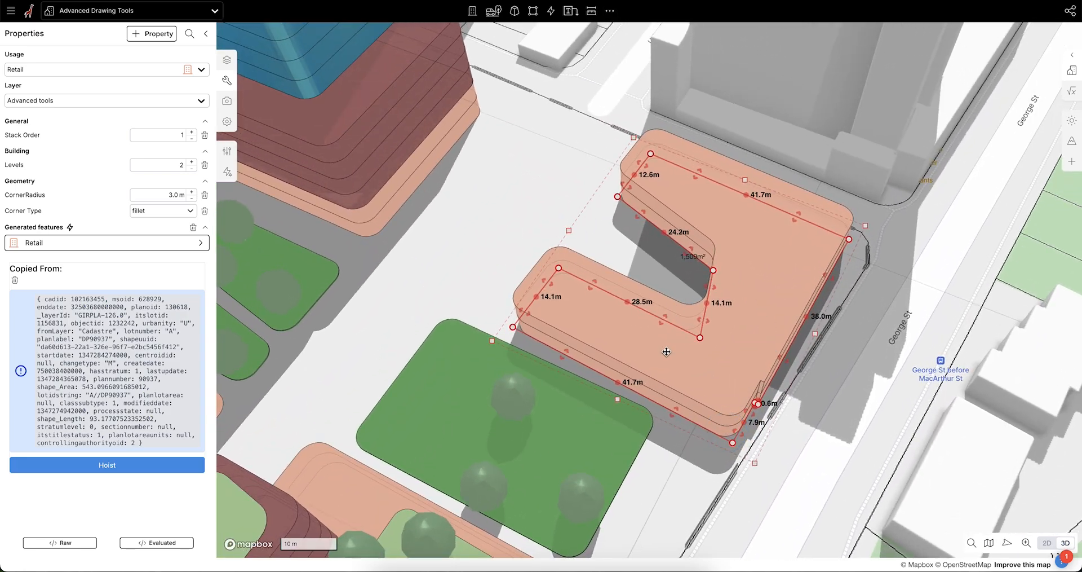
pyautogui.scroll(-1, 634, 285)
pyautogui.moveTo(682, 361); pyautogui.dragTo(700, 377, button='right')
pyautogui.scroll(1, 725, 309)
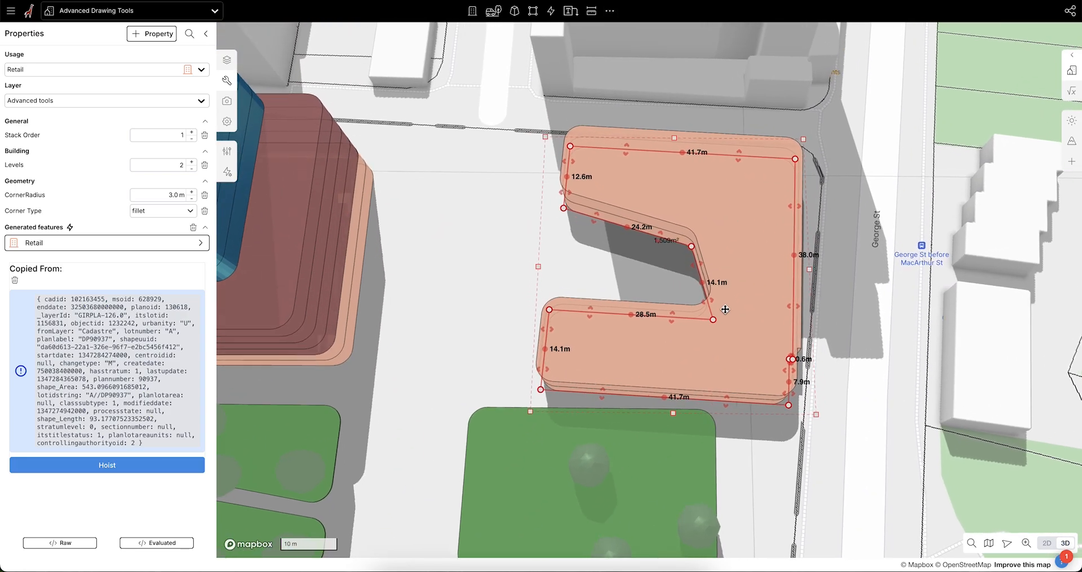
pyautogui.moveTo(712, 320); pyautogui.dragTo(689, 315)
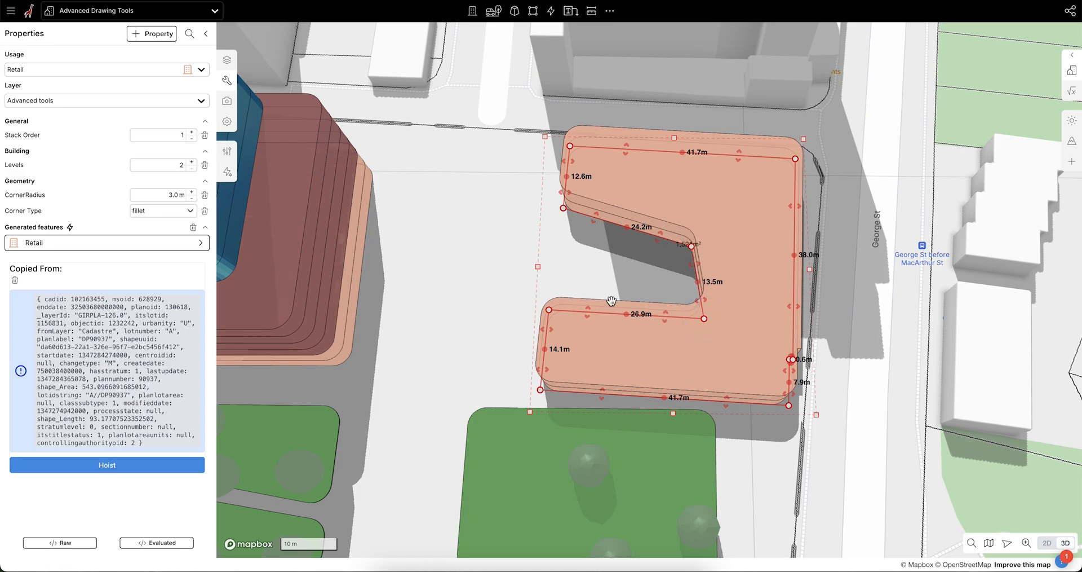
# Delete the two surplus vertices where the shapes met along the merged building's George St edge.
pyautogui.scroll(-1, 802, 375)
pyautogui.scroll(3, 801, 376)
pyautogui.moveTo(802, 376); pyautogui.dragTo(775, 366, button='right')
pyautogui.scroll(5, 705, 374)
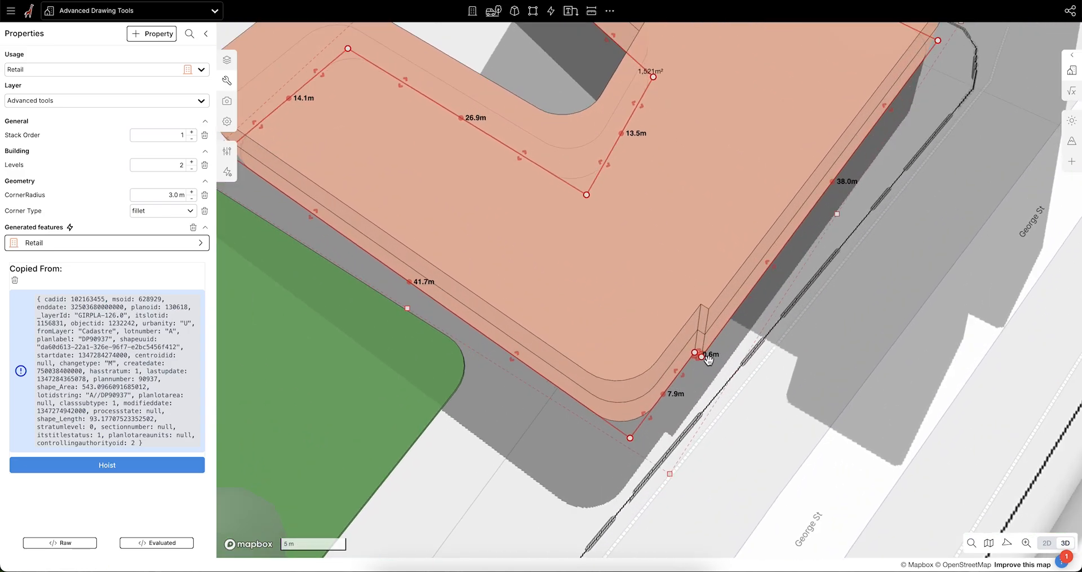
pyautogui.click(700, 357)
pyautogui.press('Delete')
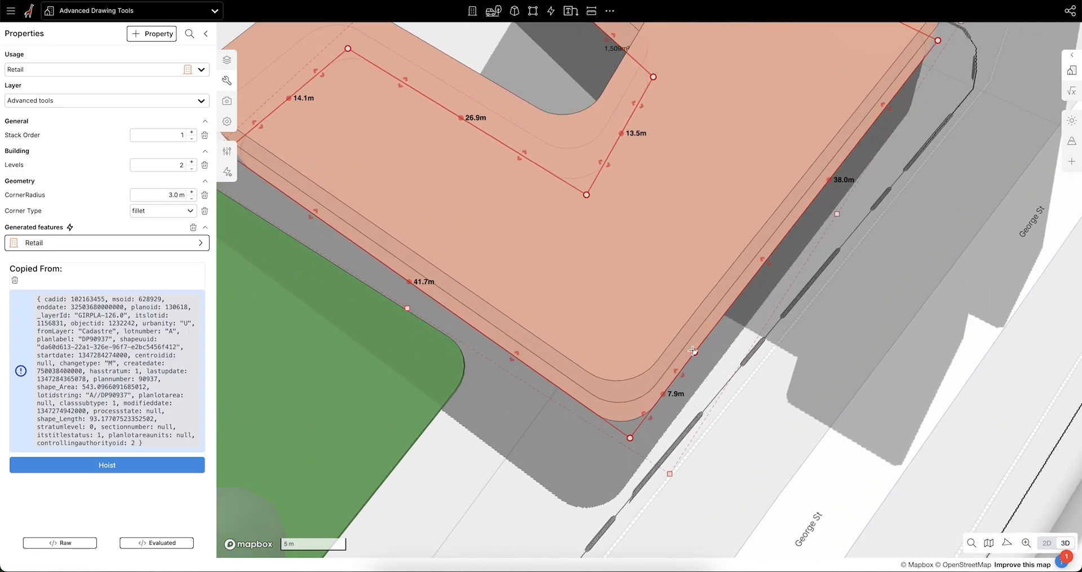
pyautogui.click(696, 352)
pyautogui.scroll(-3, 714, 365)
pyautogui.moveTo(763, 386)
pyautogui.mouseDown(button='right')
pyautogui.moveTo(744, 369)
pyautogui.moveTo(759, 375)
pyautogui.mouseUp(button='right')
pyautogui.scroll(-3, 759, 373)
pyautogui.moveTo(674, 367); pyautogui.dragTo(550, 327, button='right')
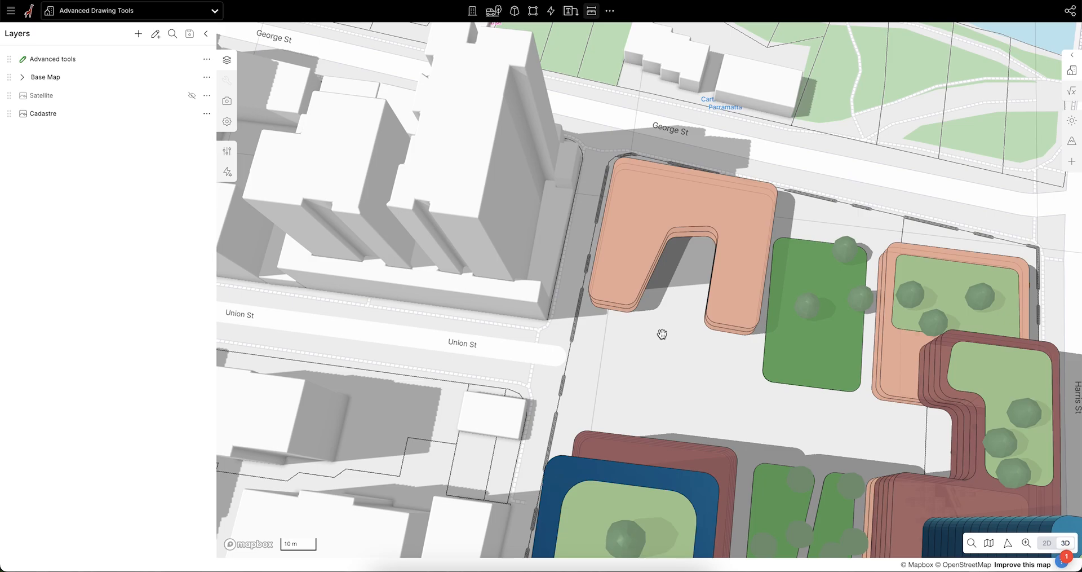
# Draw a retail building rectangle about 23.4 m by 21.9 m beside the large green area, just outside the U-shaped building's opening.
pyautogui.scroll(3, 652, 327)
pyautogui.moveTo(652, 326); pyautogui.dragTo(602, 351, button='right')
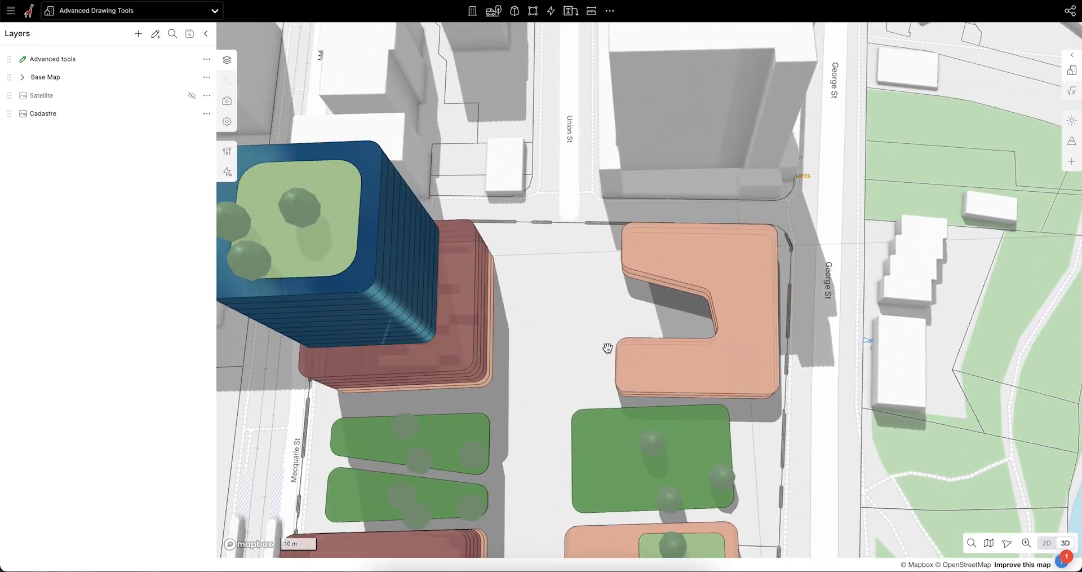
pyautogui.press('t')
pyautogui.scroll(3, 694, 361)
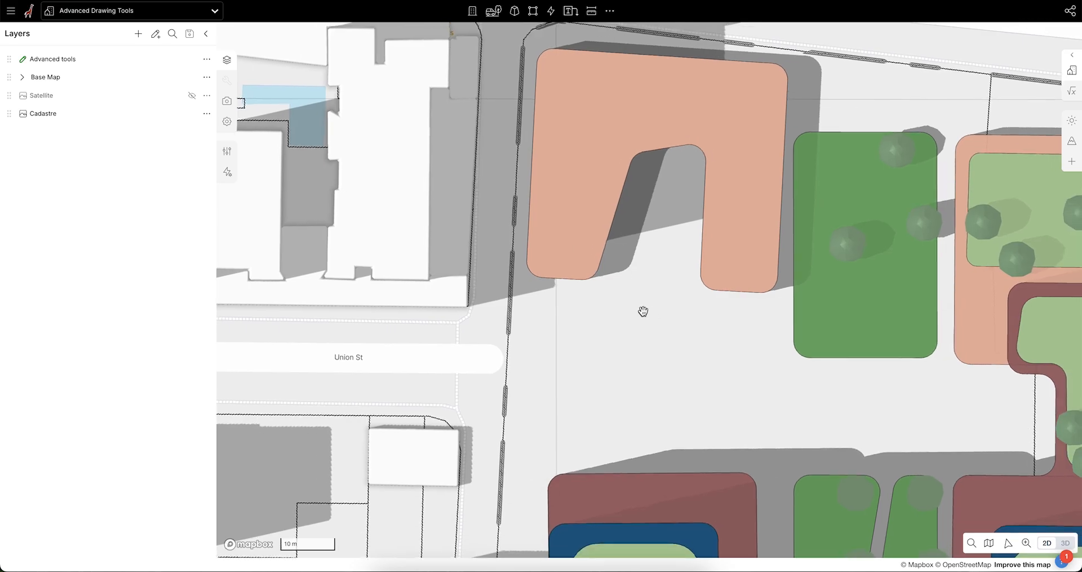
pyautogui.click(473, 11)
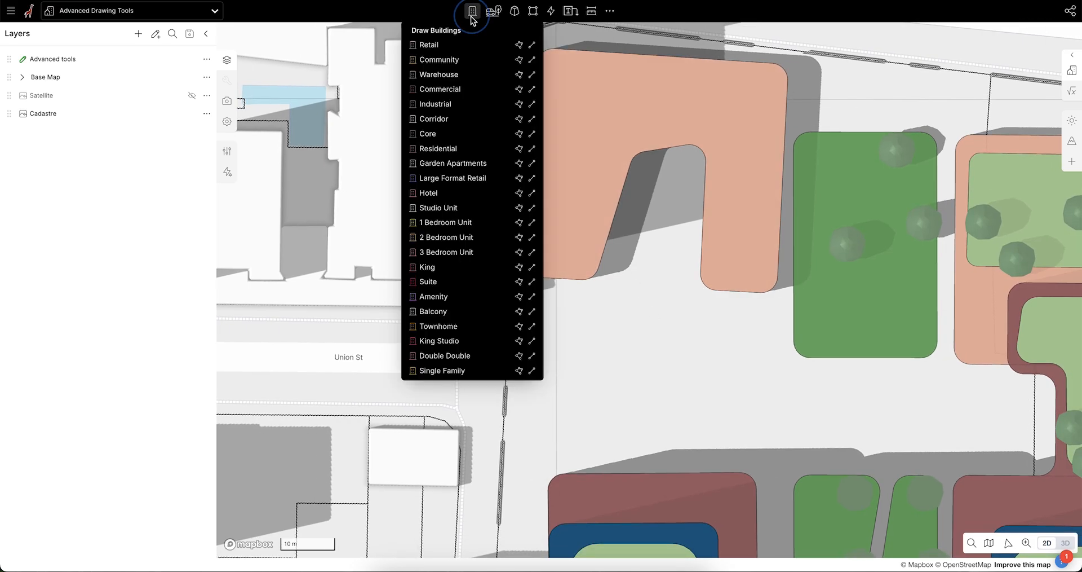
pyautogui.click(443, 47)
pyautogui.click(663, 257)
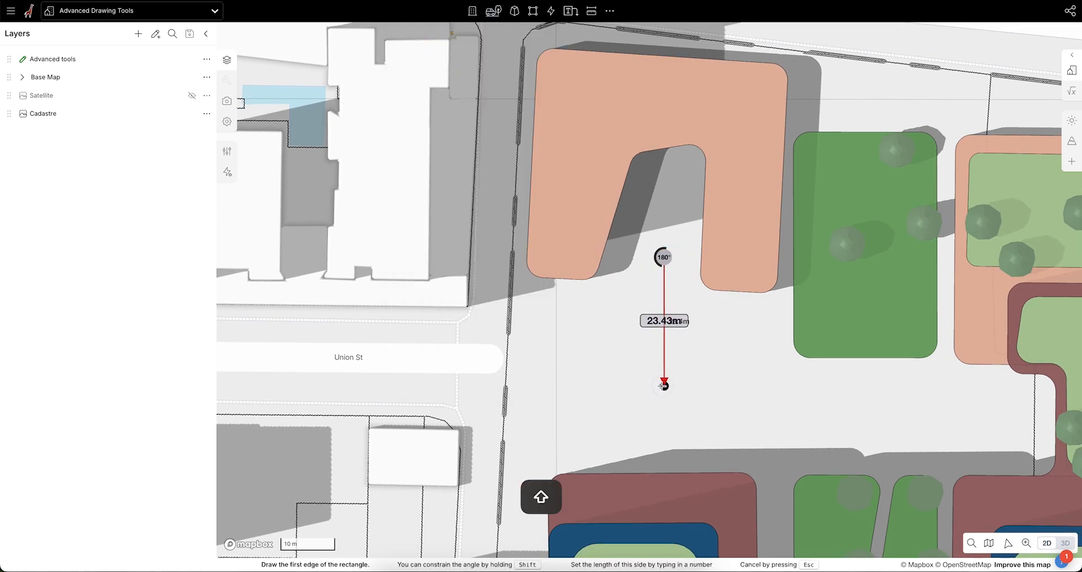
pyautogui.keyDown('shift'); pyautogui.click(664, 386); pyautogui.keyUp('shift')
pyautogui.keyDown('shift'); pyautogui.click(784, 374); pyautogui.keyUp('shift')
# Place the new rectangle over the U-shaped building's wing next to the green area and resize it to about 19.6 m by 32.6 m.
pyautogui.moveTo(737, 353); pyautogui.dragTo(741, 321)
pyautogui.moveTo(755, 220); pyautogui.dragTo(756, 160)
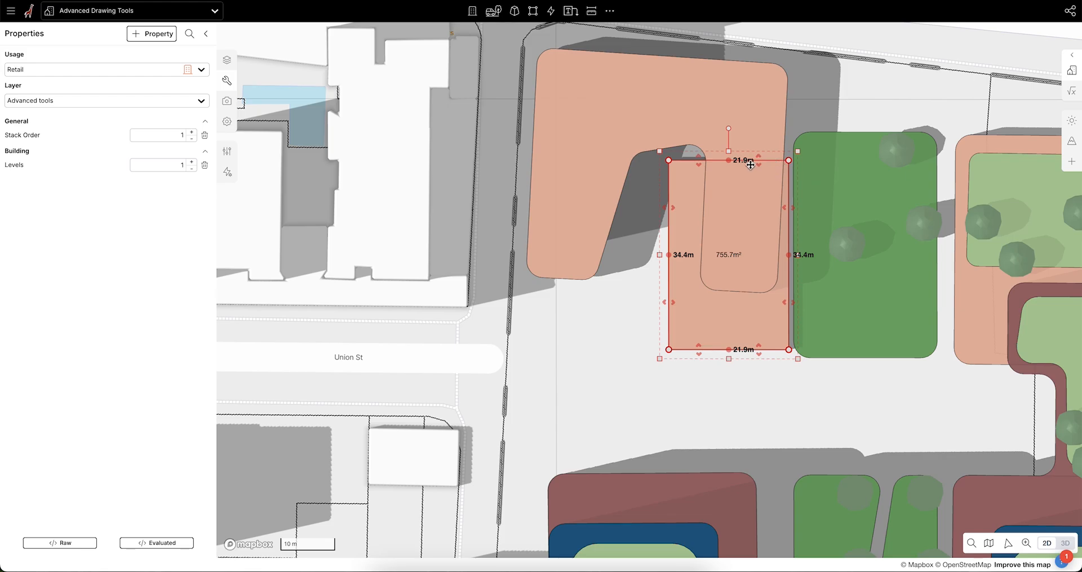
pyautogui.moveTo(672, 222); pyautogui.dragTo(681, 214)
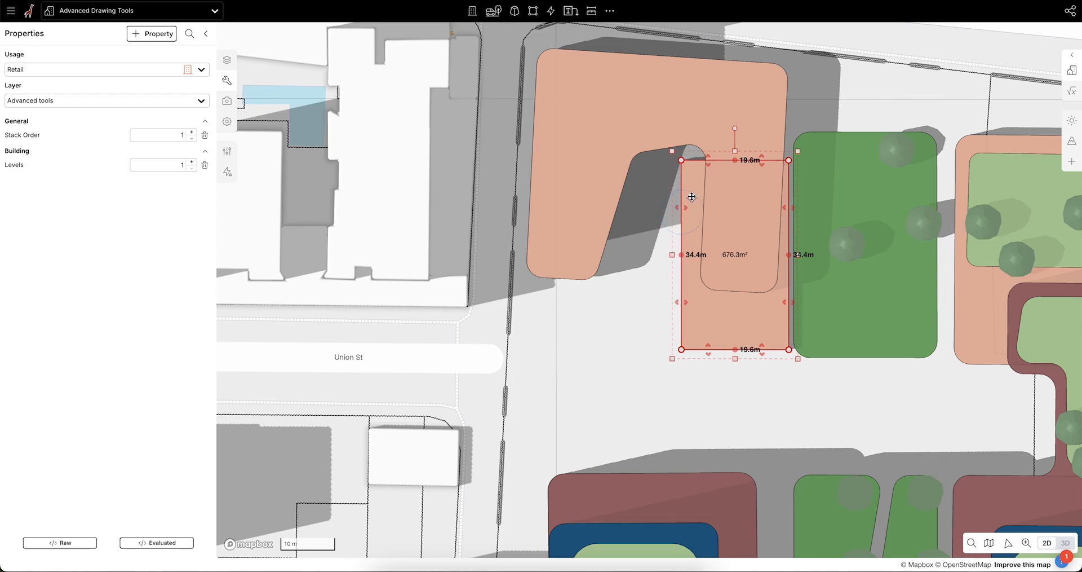
pyautogui.moveTo(708, 160); pyautogui.dragTo(711, 170)
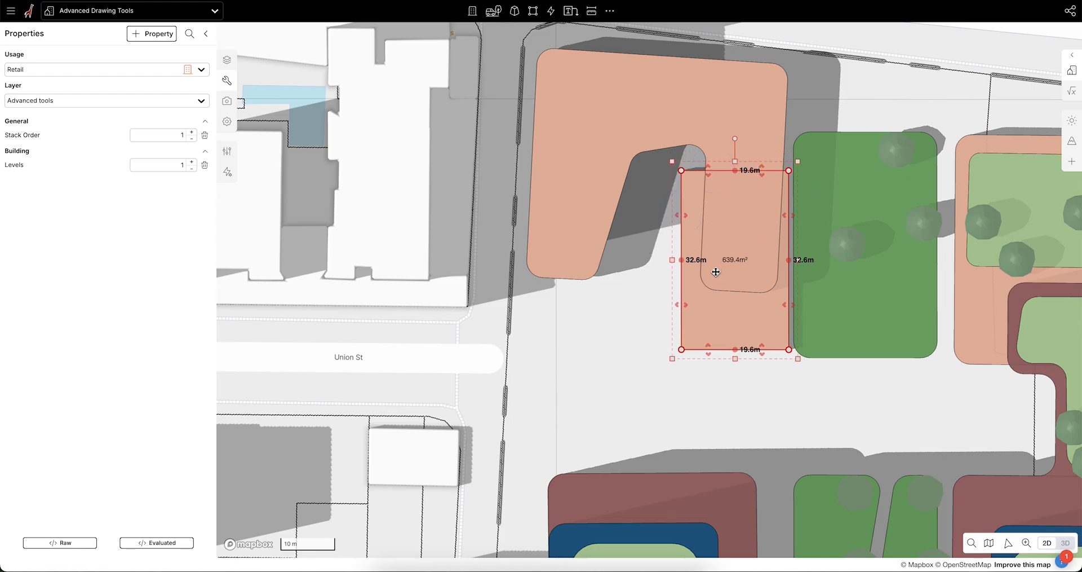
# Assign the new single-level retail rectangle to the default layer.
pyautogui.press('t')
pyautogui.moveTo(798, 278); pyautogui.dragTo(718, 273, button='right')
pyautogui.scroll(3, 703, 202)
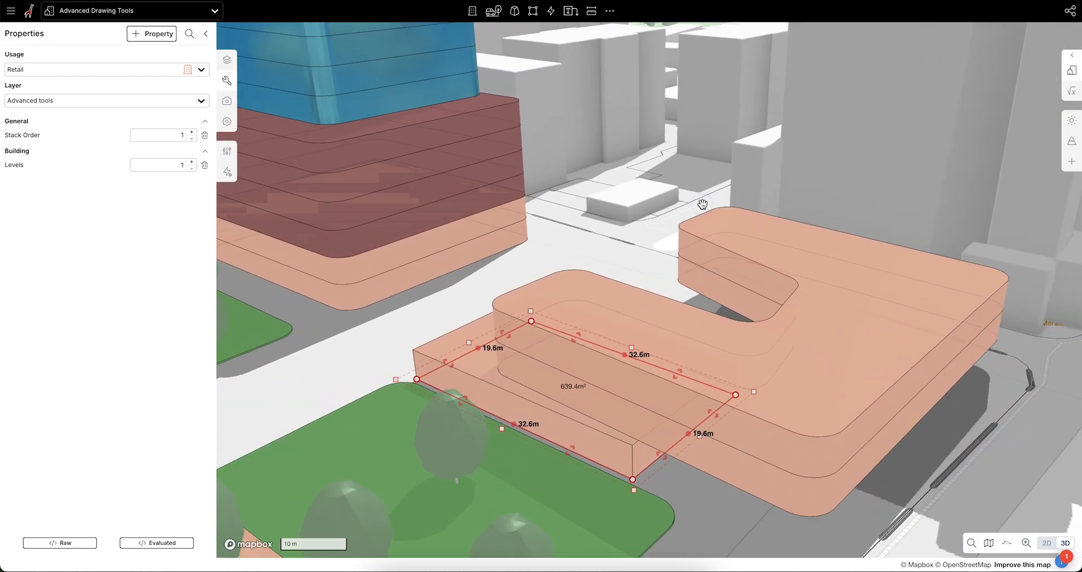
pyautogui.scroll(-2, 702, 203)
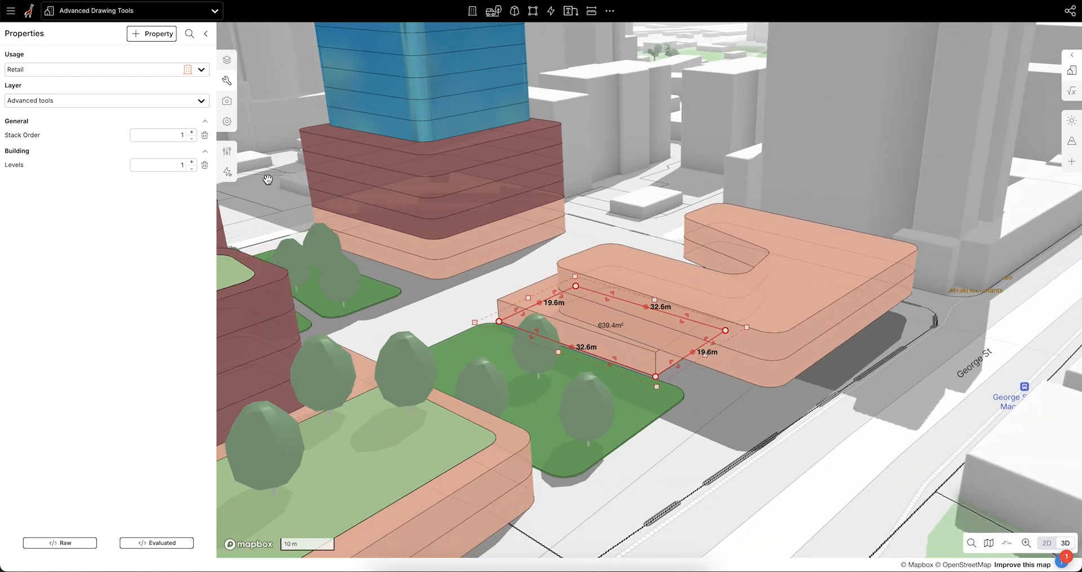
pyautogui.click(136, 108)
pyautogui.click(46, 137)
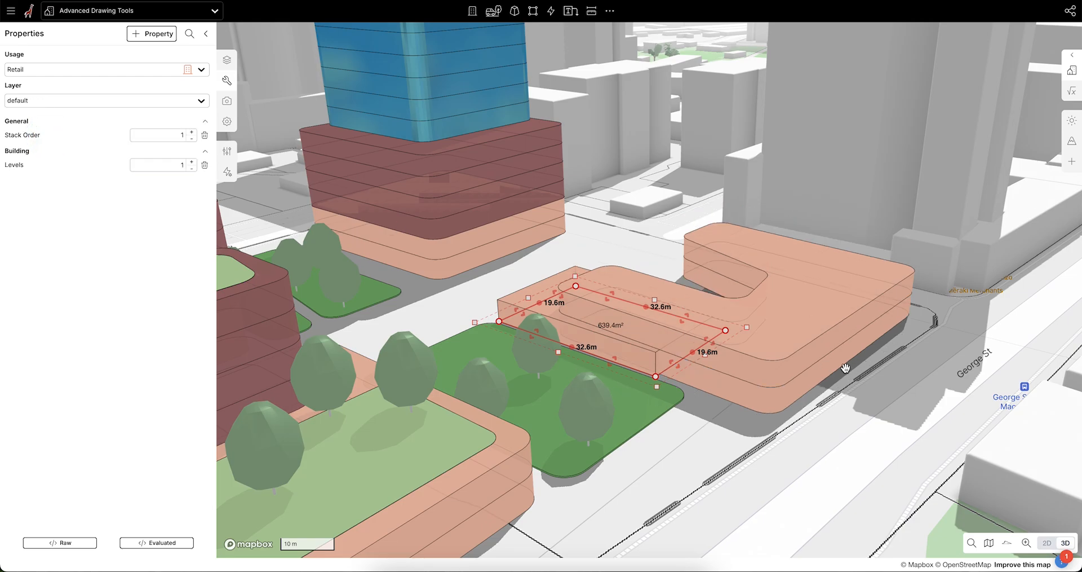
# Apply Intersection to the retail rectangle and the U-shaped retail building to keep only their overlap.
pyautogui.scroll(-2, 580, 208)
pyautogui.moveTo(610, 237); pyautogui.dragTo(610, 252, button='right')
pyautogui.scroll(3, 648, 360)
pyautogui.moveTo(657, 344); pyautogui.dragTo(653, 353, button='right')
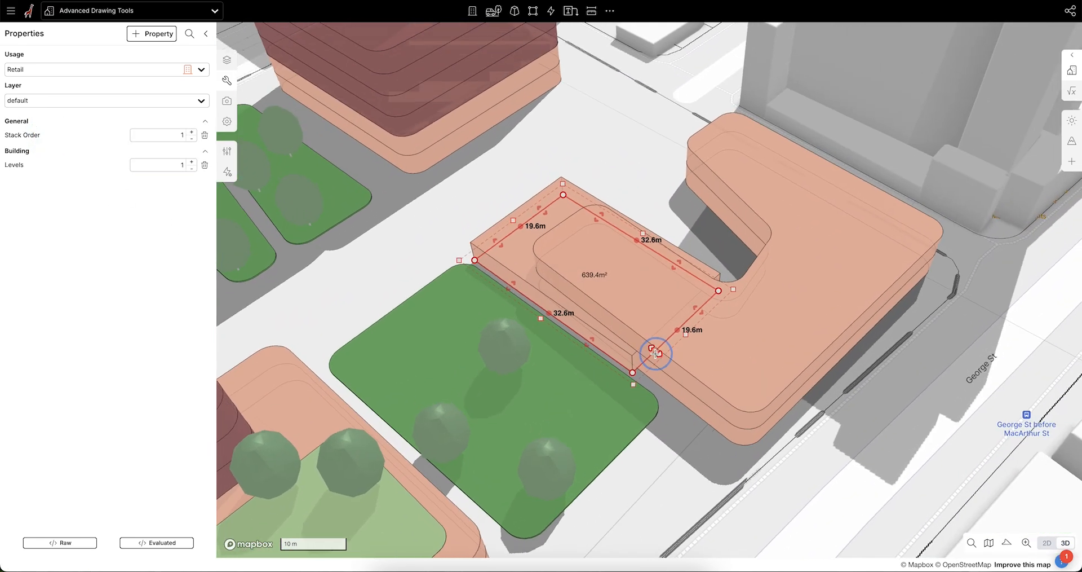
pyautogui.keyDown('shift'); pyautogui.click(773, 342); pyautogui.keyUp('shift')
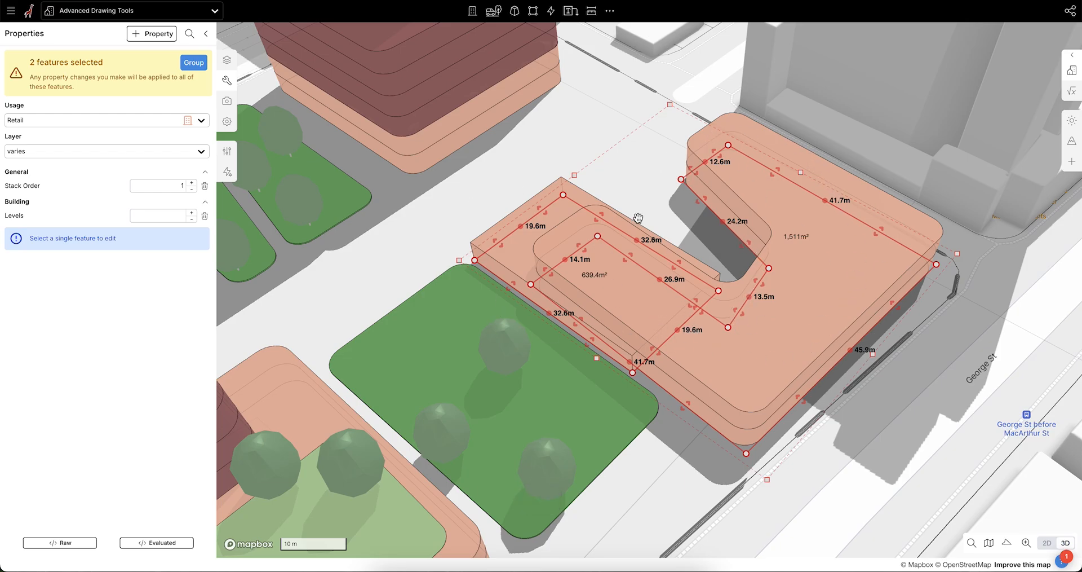
pyautogui.click(611, 11)
pyautogui.moveTo(583, 90)
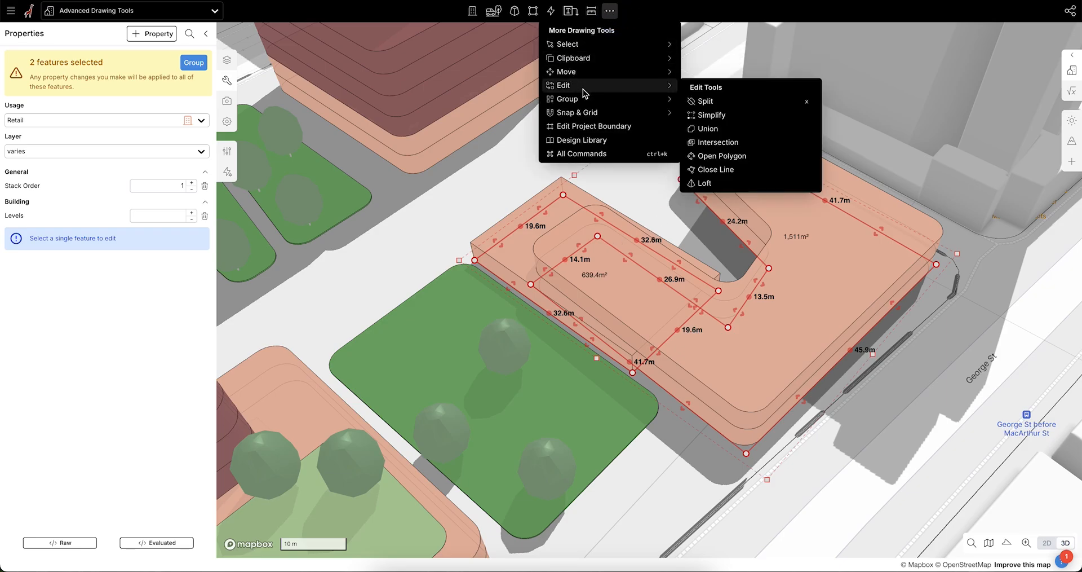
pyautogui.click(714, 143)
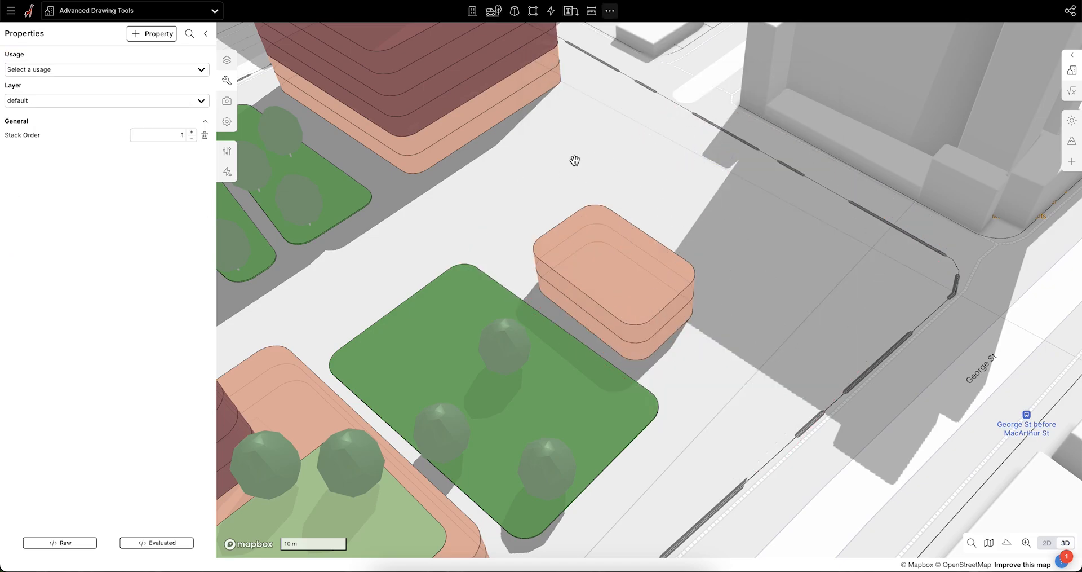
pyautogui.moveTo(693, 364); pyautogui.dragTo(637, 366, button='right')
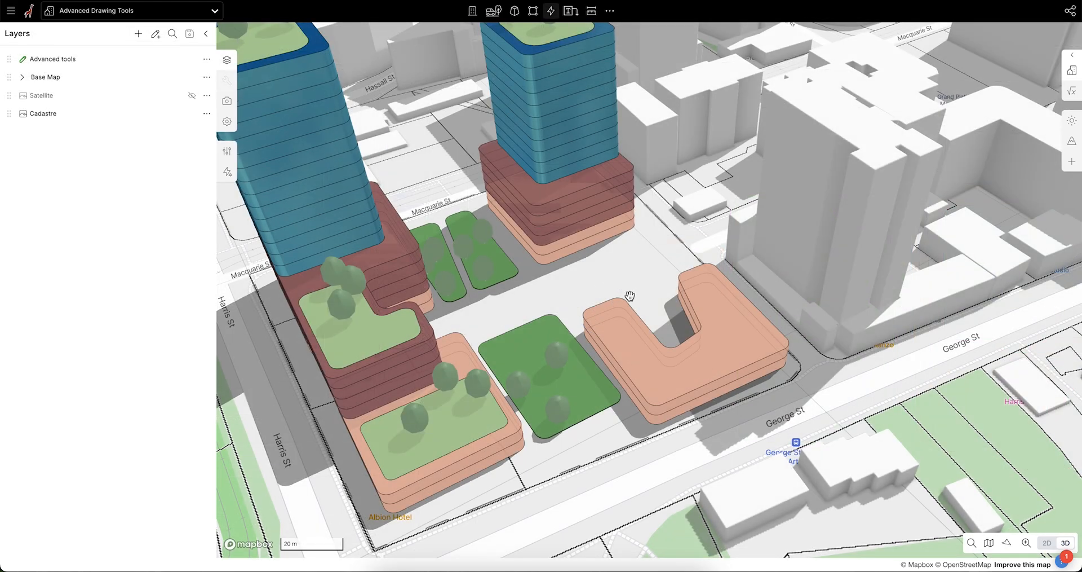
# Select the U-shaped retail building and browse the full list of drawing and editing commands.
pyautogui.press('space')
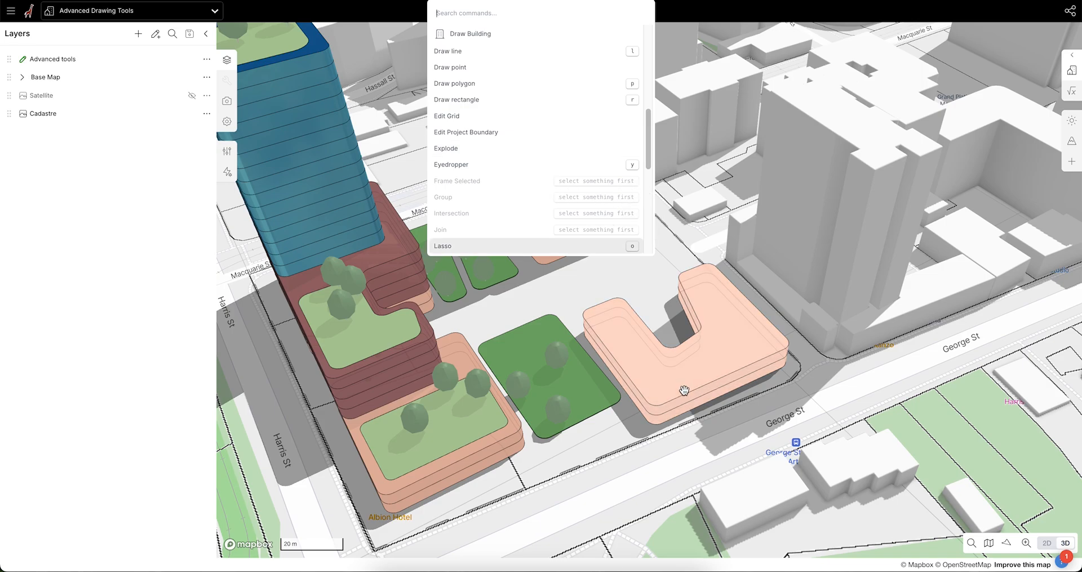
pyautogui.click(708, 376)
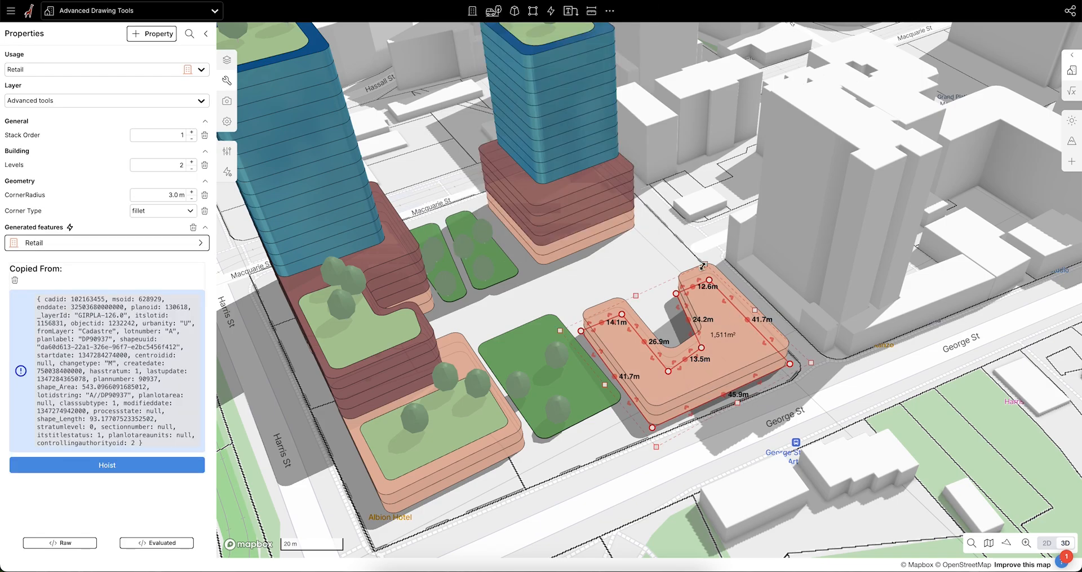
pyautogui.hotkey('ctrl', 'k')
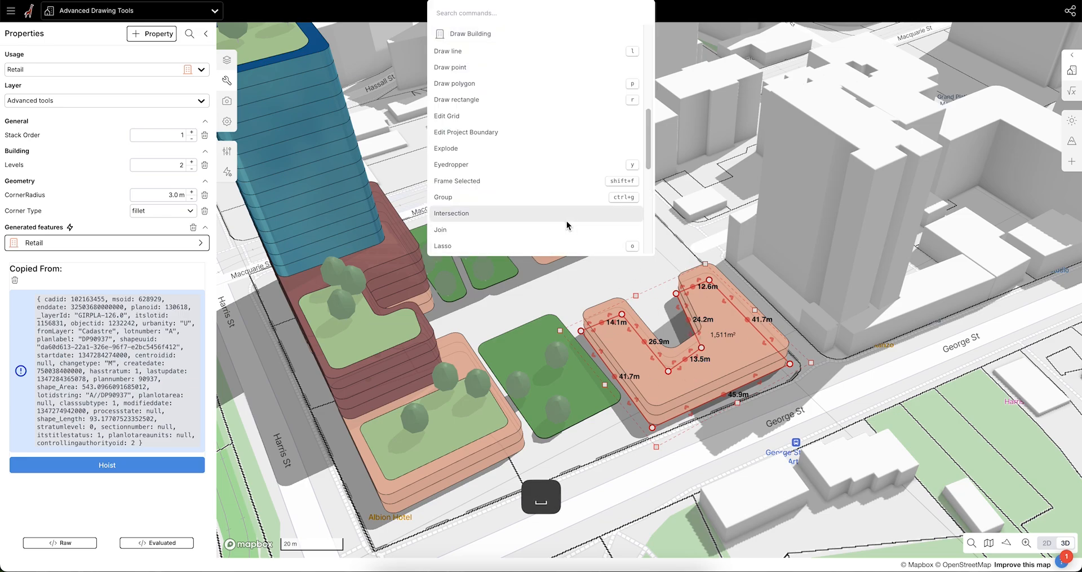
pyautogui.moveTo(648, 137)
pyautogui.mouseDown()
pyautogui.moveTo(644, 181)
pyautogui.moveTo(645, 154)
pyautogui.mouseUp()
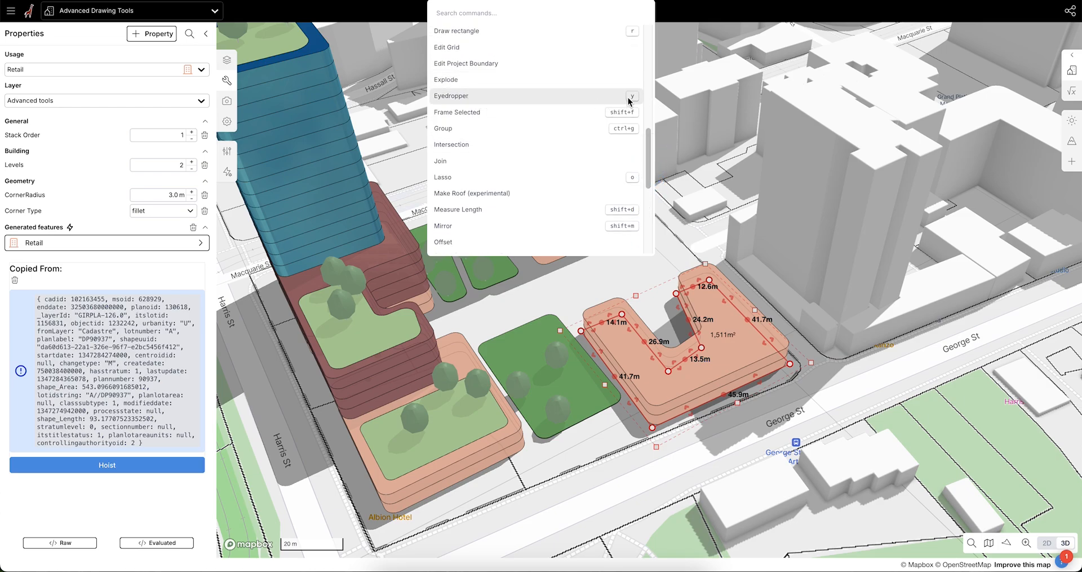
pyautogui.moveTo(648, 151); pyautogui.dragTo(656, 112)
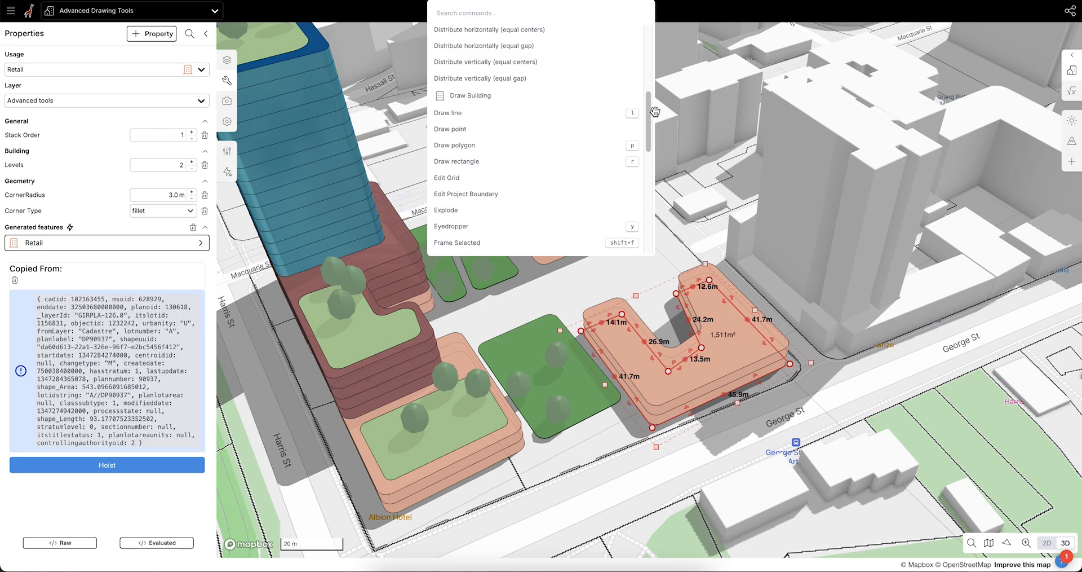
pyautogui.moveTo(647, 101); pyautogui.dragTo(644, 34)
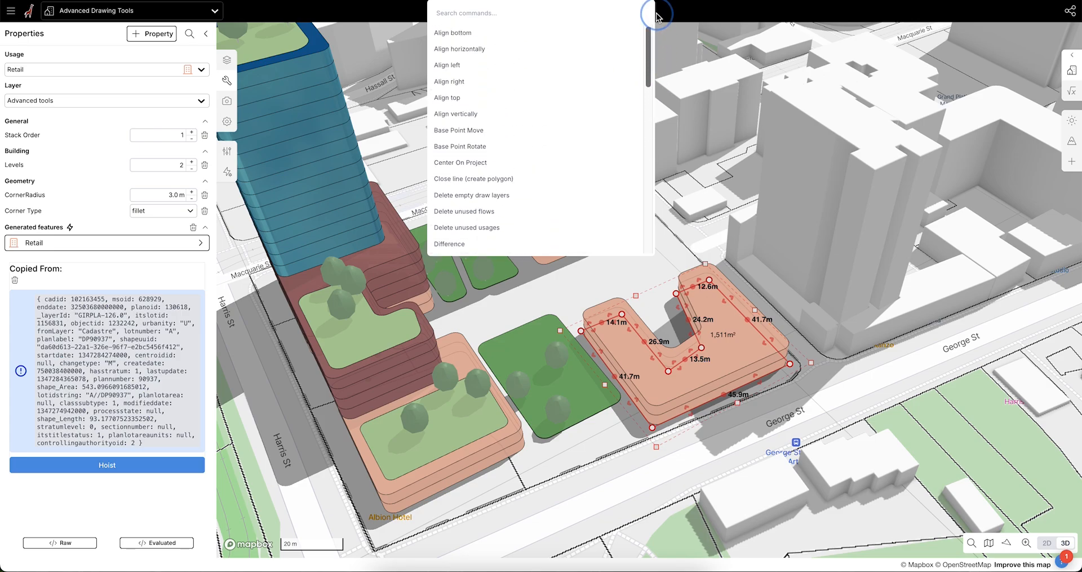
# Use the Eyedropper command to copy the commercial podium's usage and properties from beneath the rear tower onto the U-shaped retail building.
pyautogui.click(510, 11)
pyautogui.write('eye')
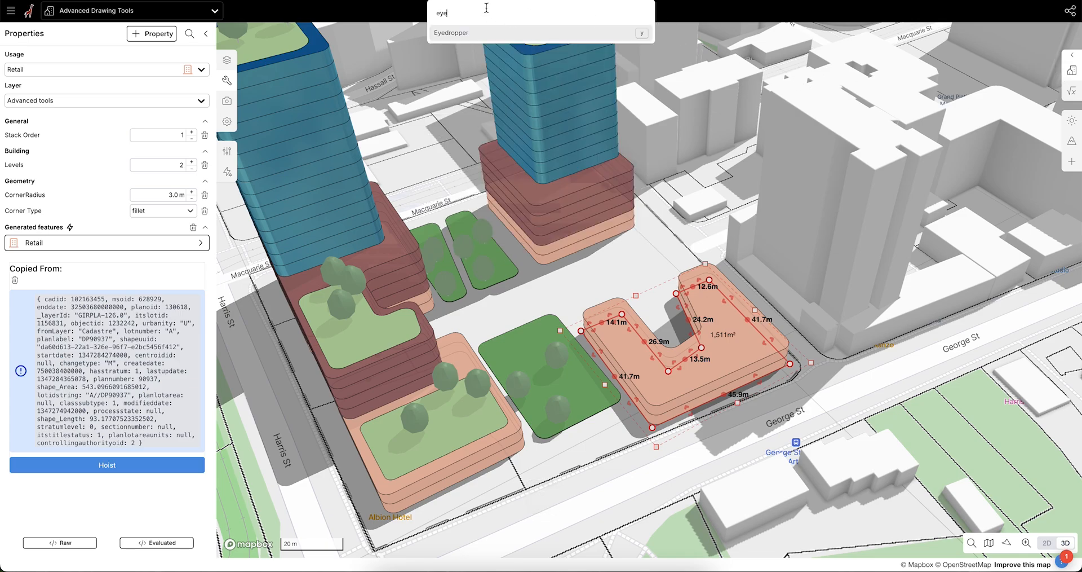
pyautogui.click(469, 33)
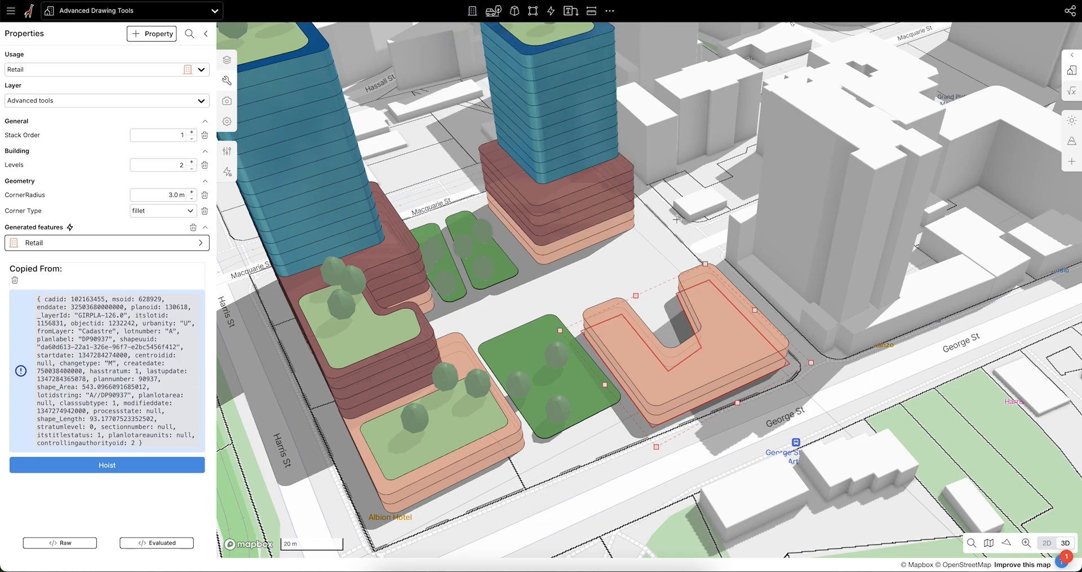
pyautogui.click(551, 189)
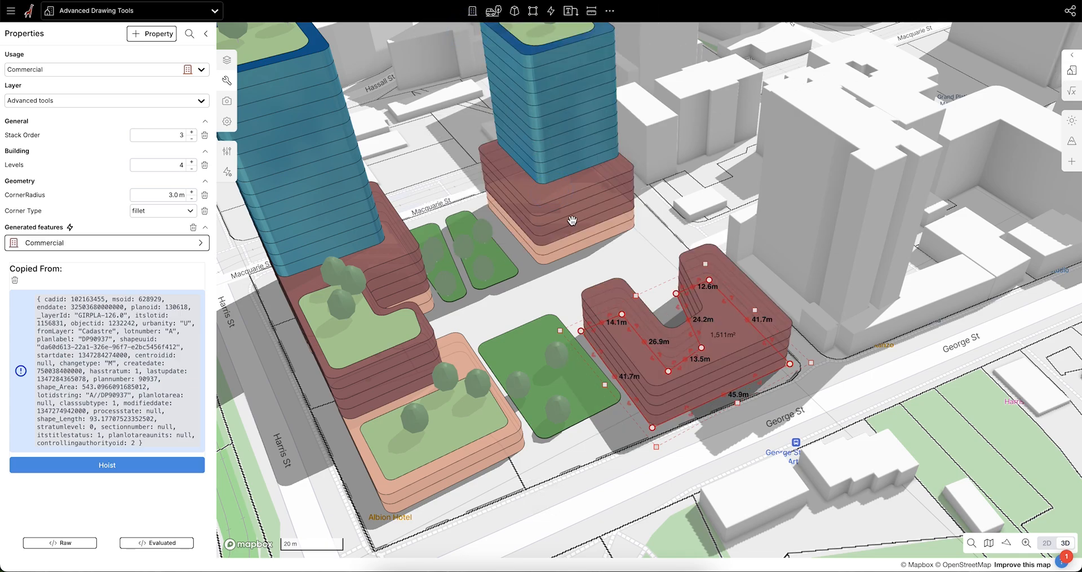
pyautogui.click(667, 227)
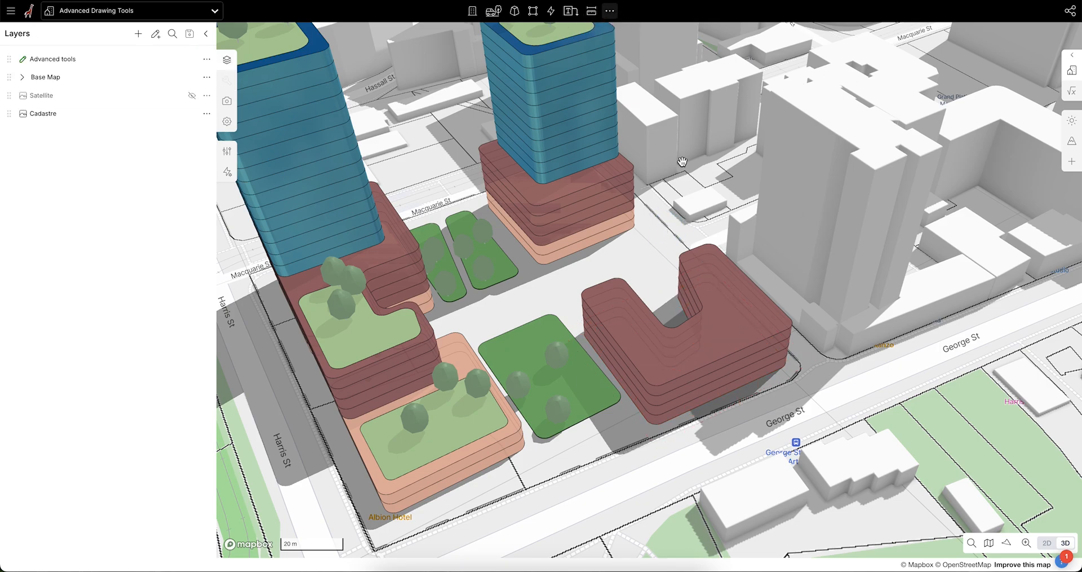
pyautogui.moveTo(666, 218); pyautogui.dragTo(706, 254, button='right')
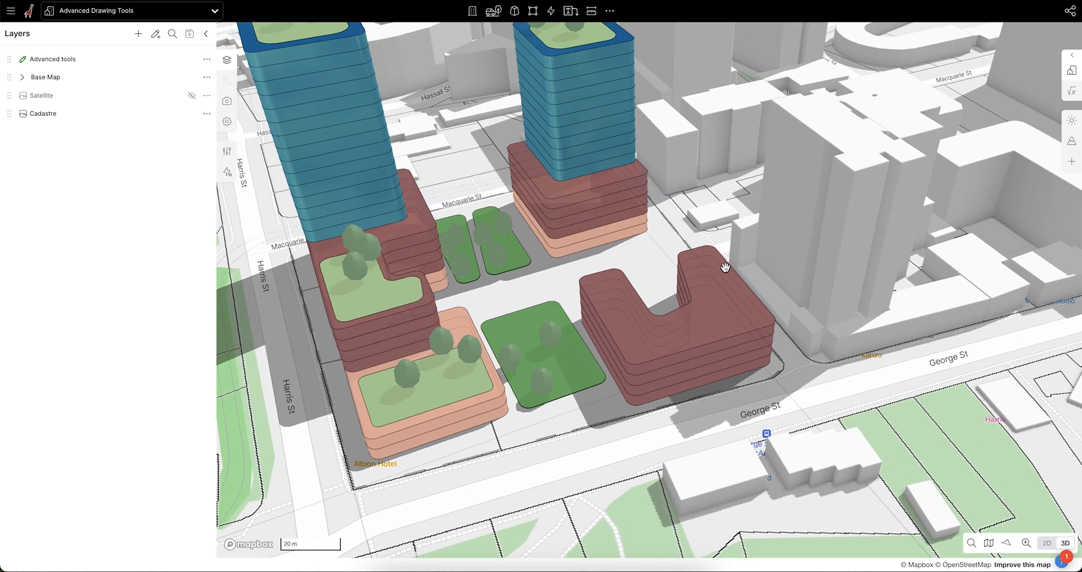
pyautogui.moveTo(877, 381); pyautogui.dragTo(866, 350, button='right')
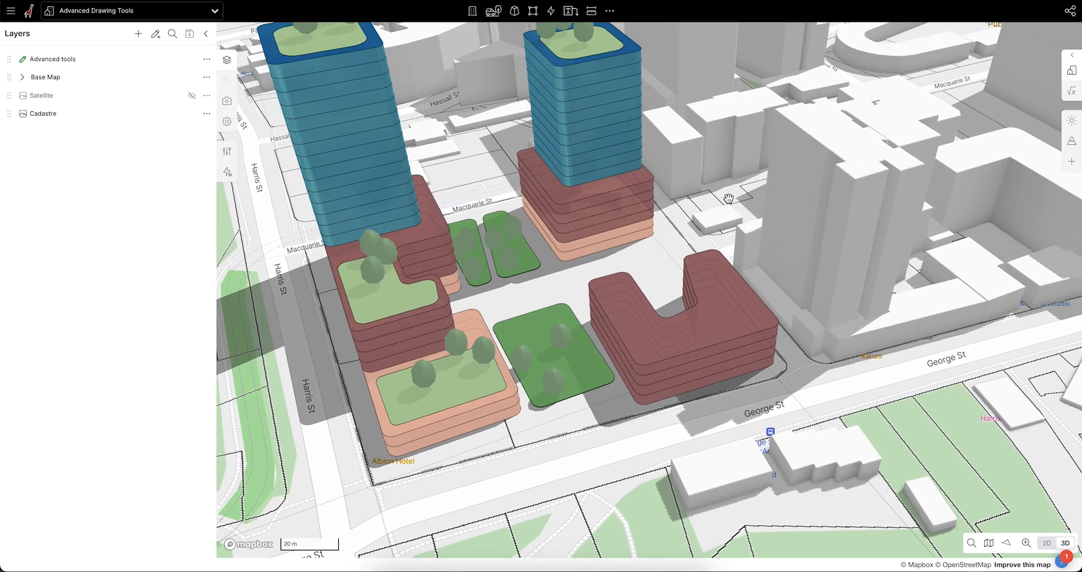